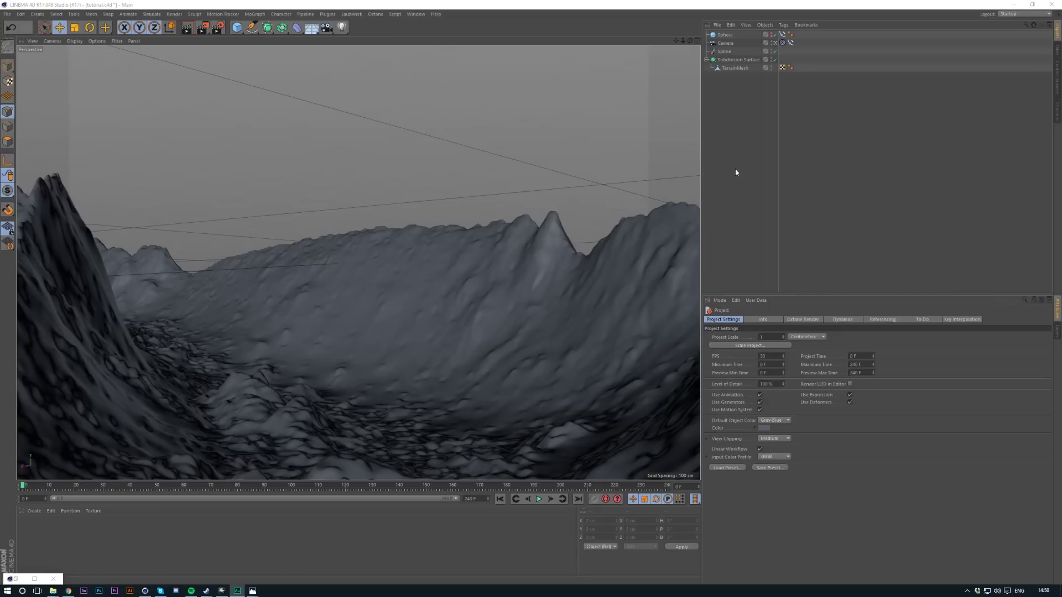
# Preview the first frames of the camera move, return to frame 0, and inspect the camera, its target tag and the terrain
pyautogui.moveTo(27, 487); pyautogui.dragTo(66, 486)
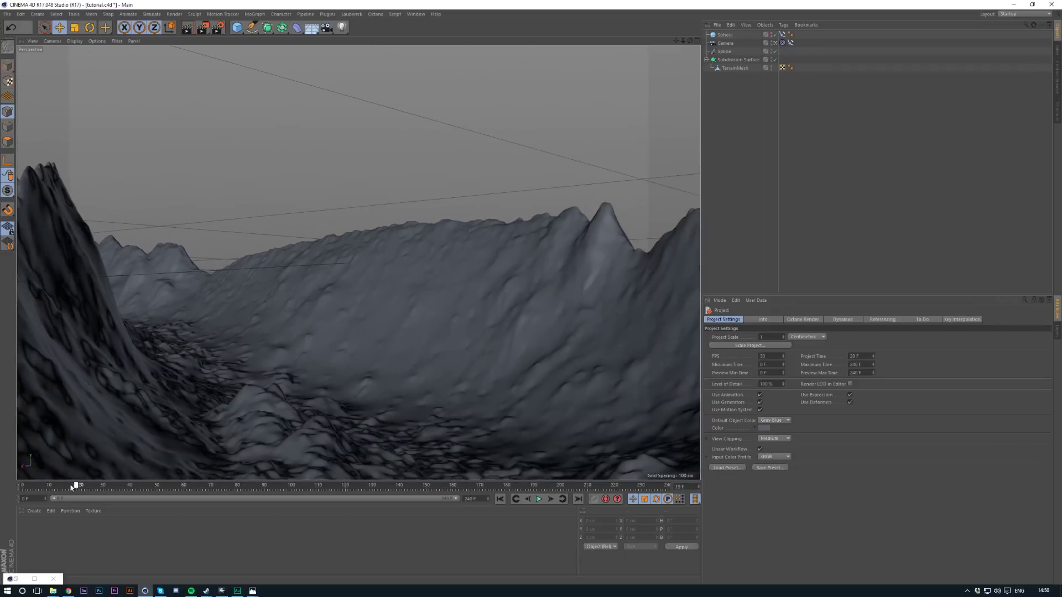
pyautogui.click(782, 42)
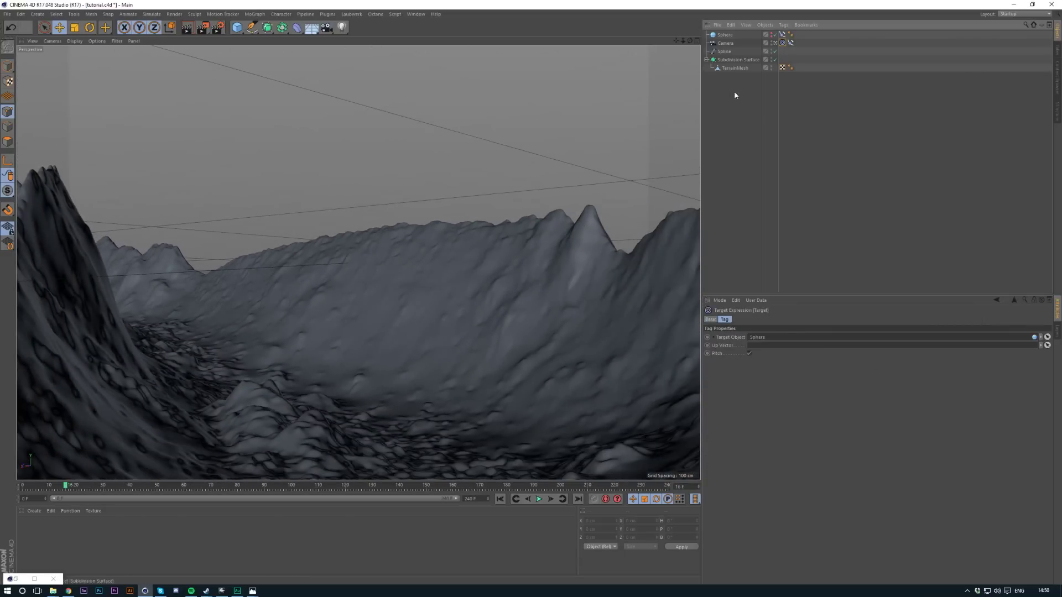
pyautogui.click(725, 43)
pyautogui.moveTo(71, 485); pyautogui.dragTo(23, 486)
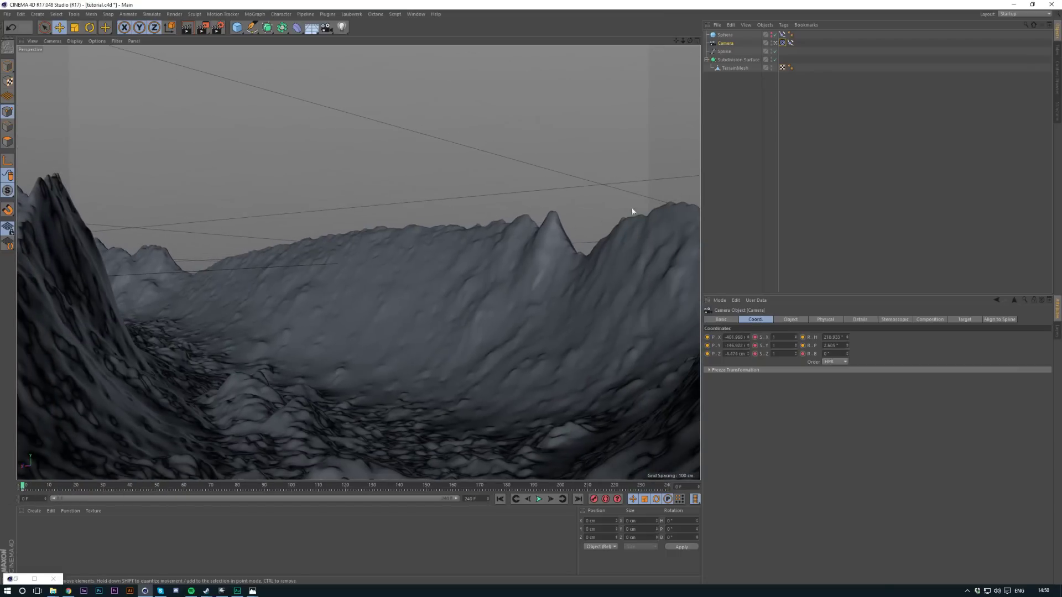
pyautogui.click(668, 136)
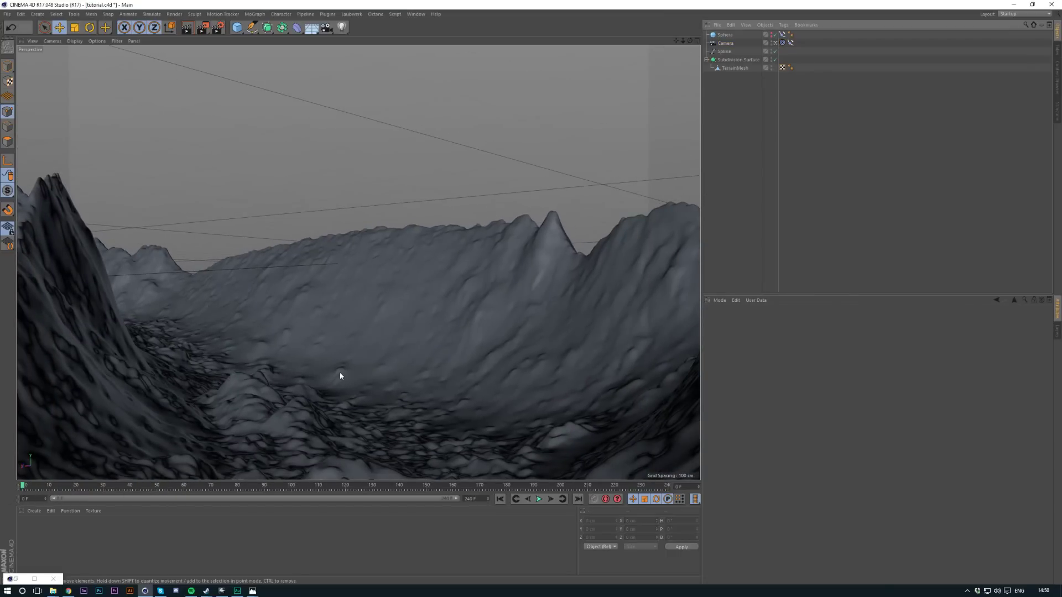
pyautogui.click(316, 335)
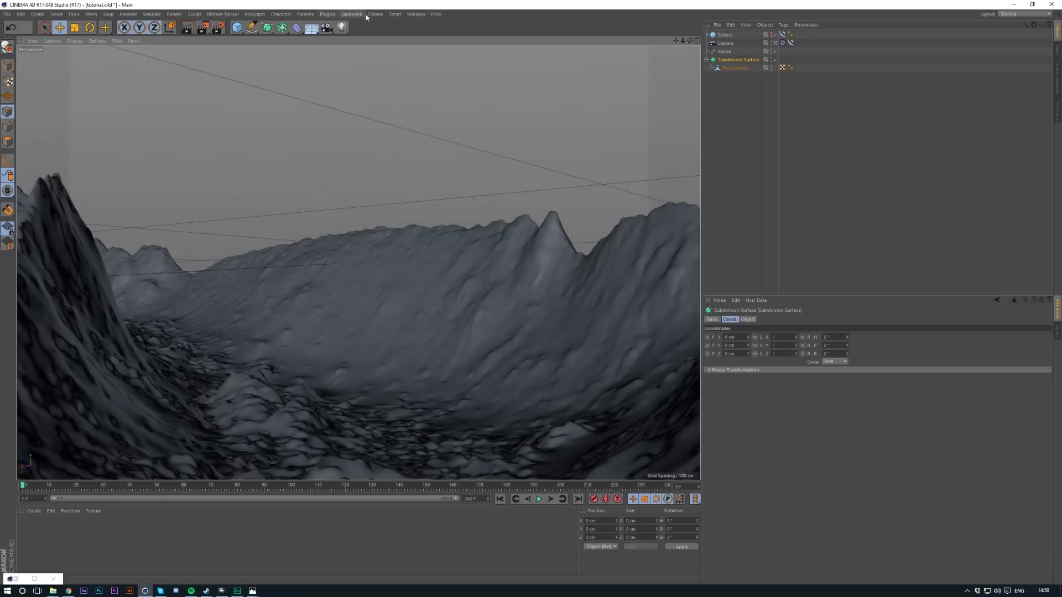
# Add a Sky object to the scene
pyautogui.click(317, 30)
pyautogui.click(341, 54)
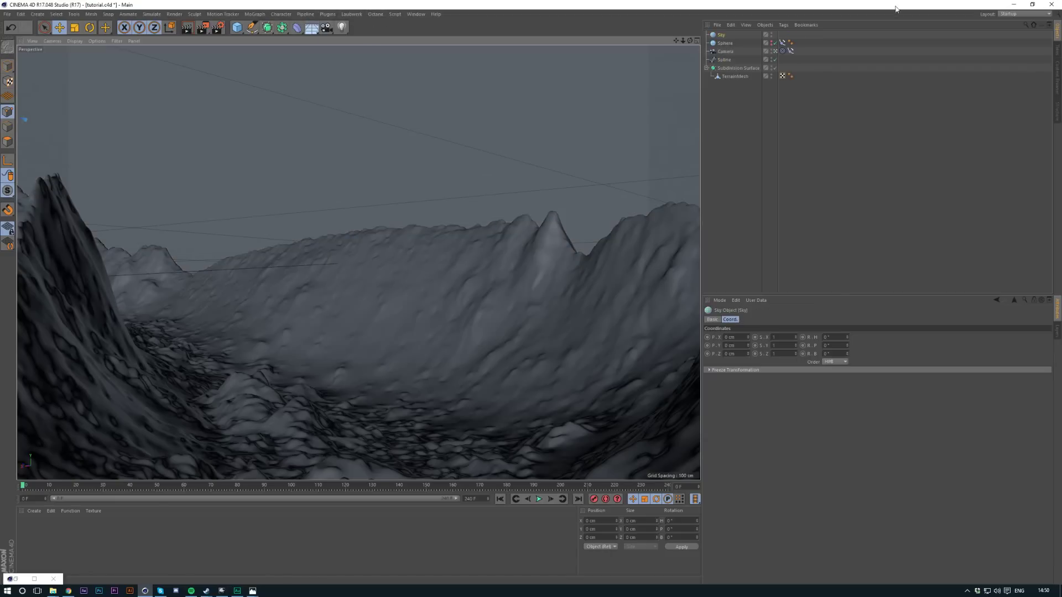
# Create a new material with Color and Reflectance disabled and only Luminance enabled
pyautogui.doubleClick(28, 523)
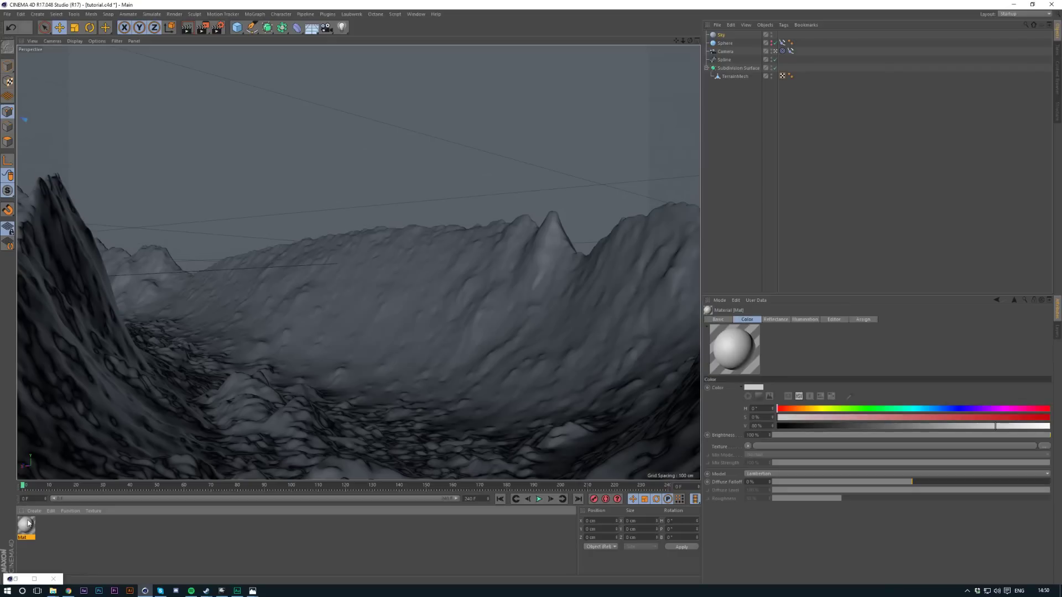
pyautogui.doubleClick(27, 524)
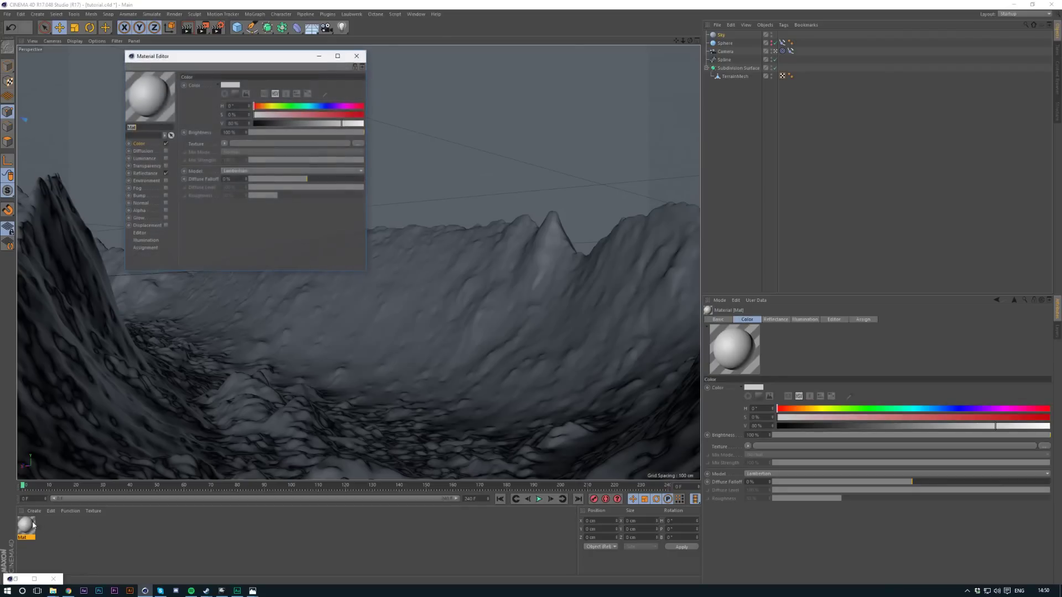
pyautogui.click(166, 144)
pyautogui.click(165, 174)
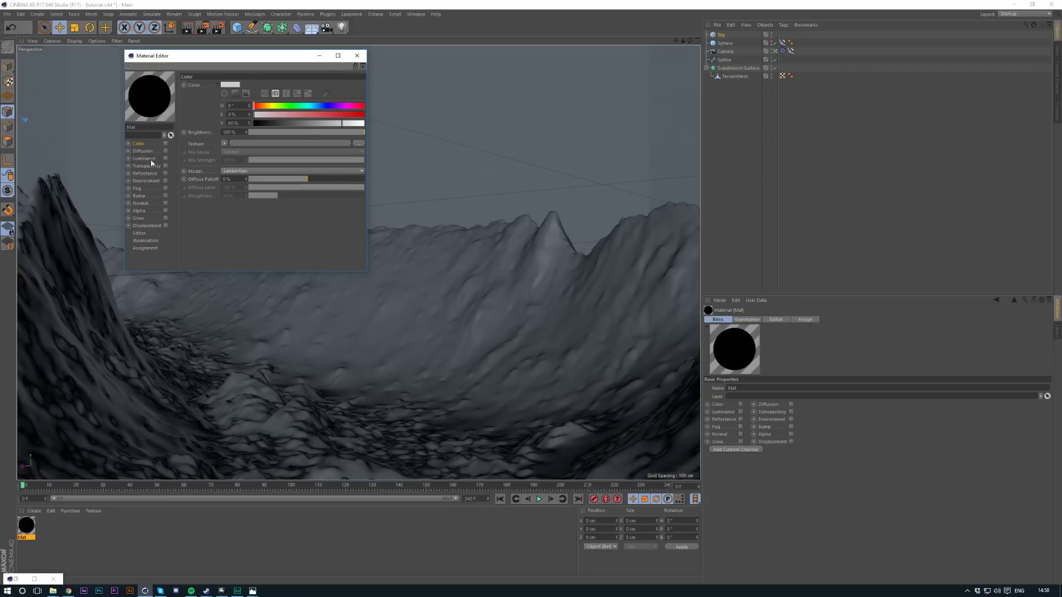
pyautogui.click(150, 158)
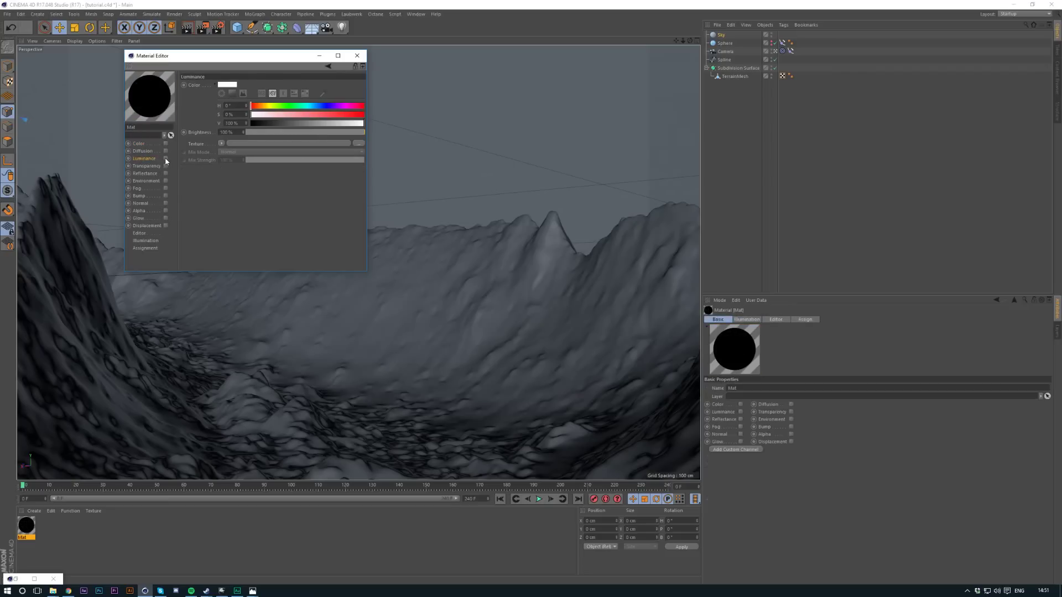
pyautogui.click(165, 159)
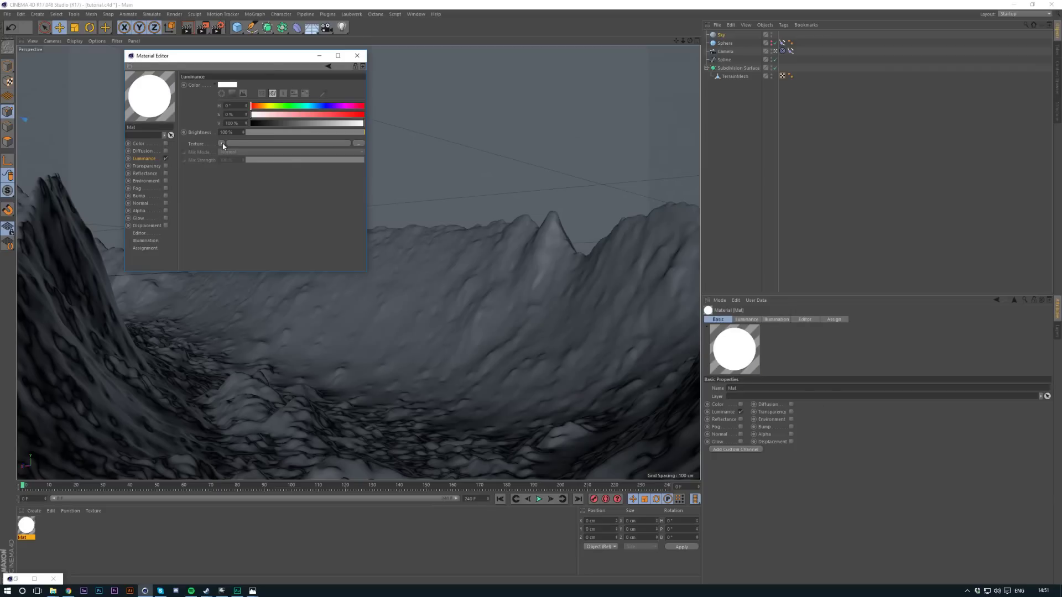
# Load a Gradient shader into the material's Luminance texture and set its type to 2D - V
pyautogui.click(221, 144)
pyautogui.click(244, 232)
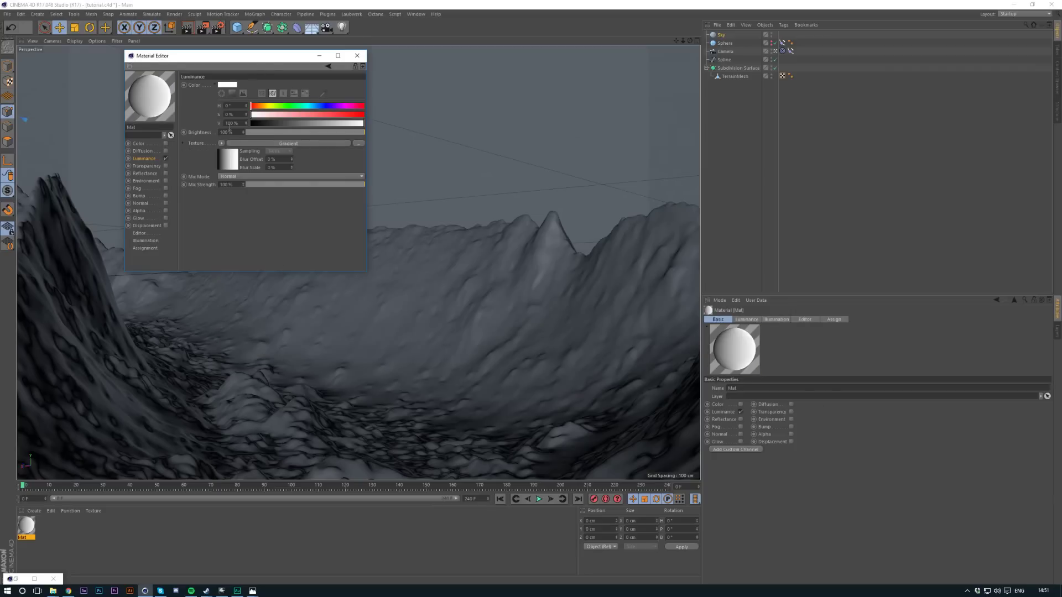
pyautogui.click(246, 155)
pyautogui.click(229, 155)
pyautogui.click(232, 171)
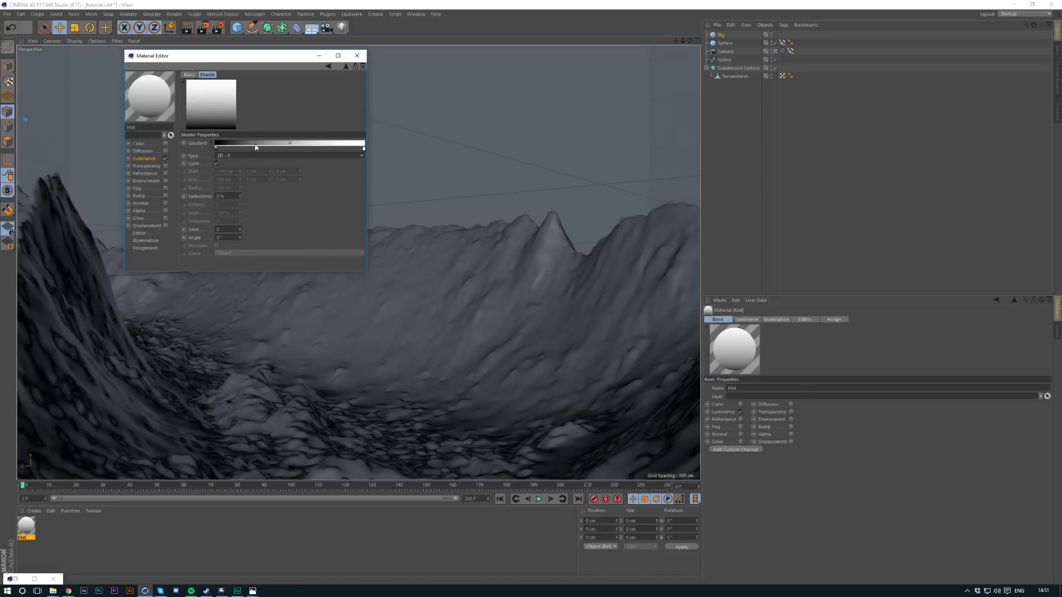
# Change the gradient's black starting knot to a pale cyan with hue 180° and value 100%
pyautogui.doubleClick(215, 148)
pyautogui.moveTo(215, 120); pyautogui.dragTo(446, 117)
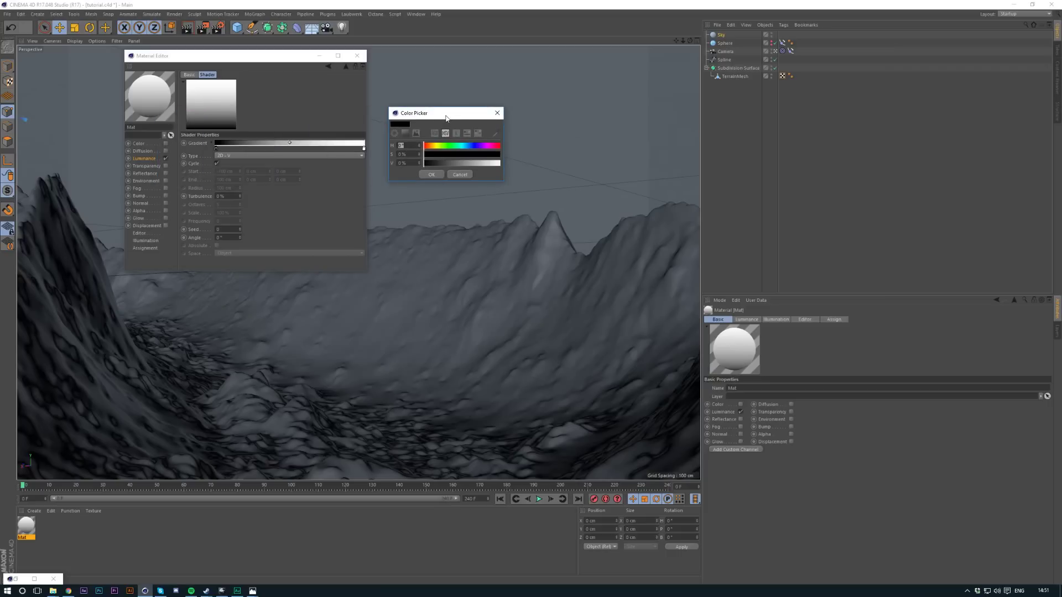
pyautogui.click(464, 146)
pyautogui.moveTo(481, 155); pyautogui.dragTo(441, 159)
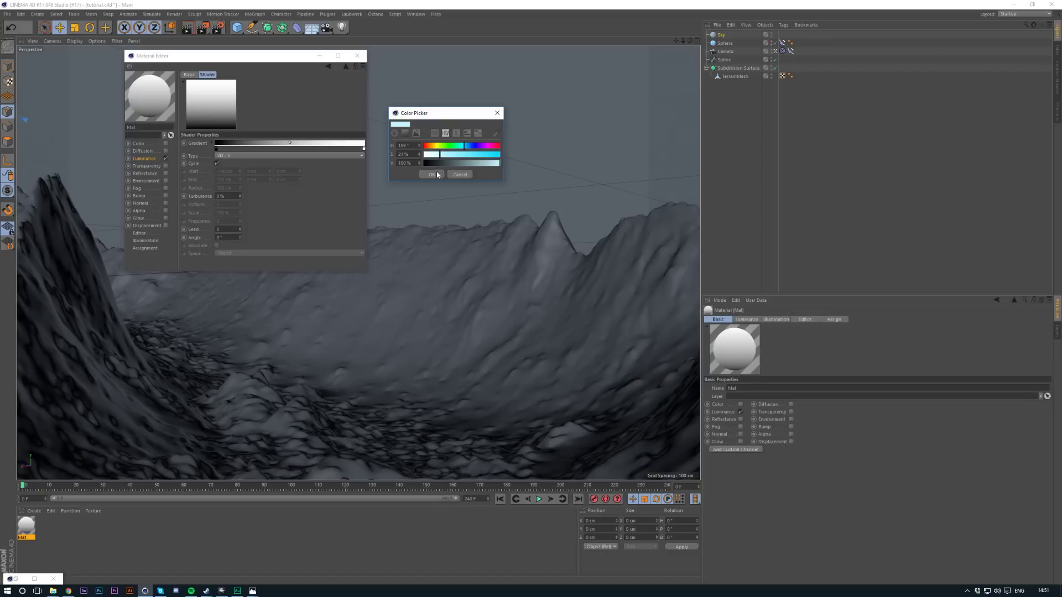
pyautogui.click(432, 174)
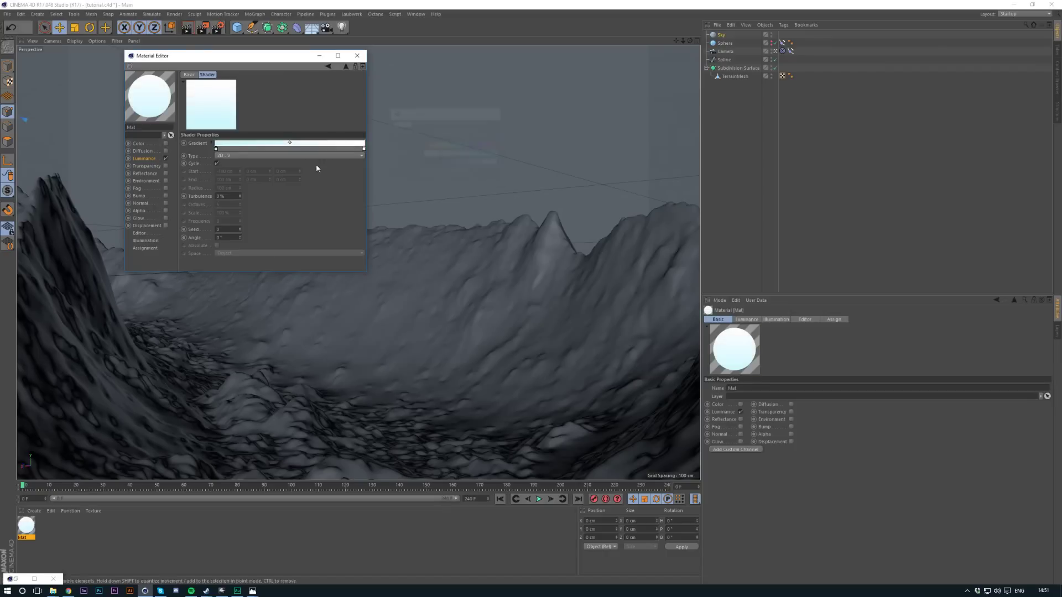
# Add a knot near the middle of the gradient and colour it bright cyan-blue
pyautogui.click(288, 149)
pyautogui.doubleClick(288, 150)
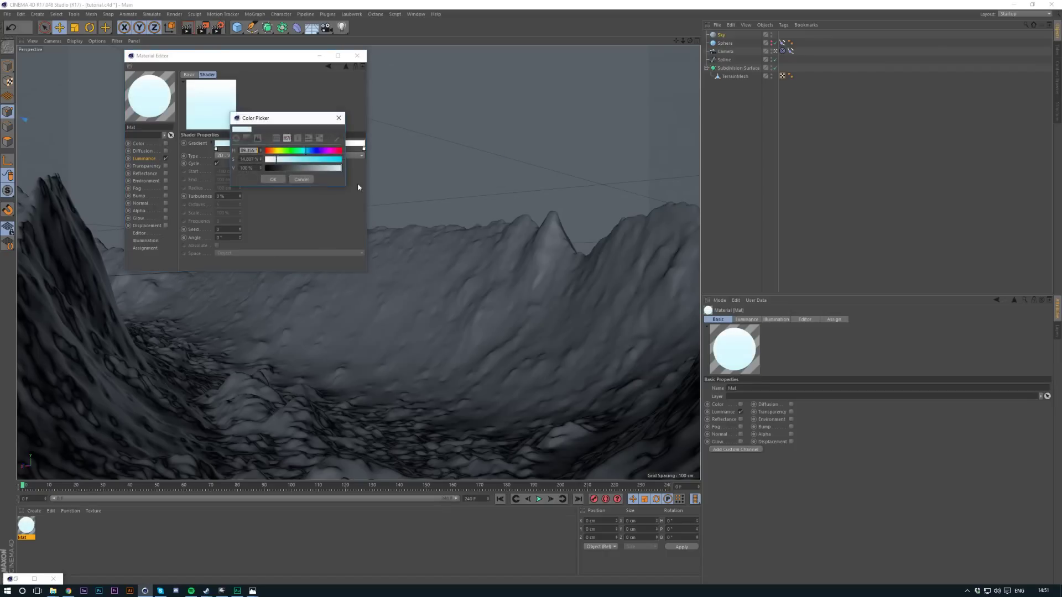
pyautogui.click(279, 179)
# Add a saturated purple knot just past the cyan-blue one and shift it slightly closer to it
pyautogui.doubleClick(306, 146)
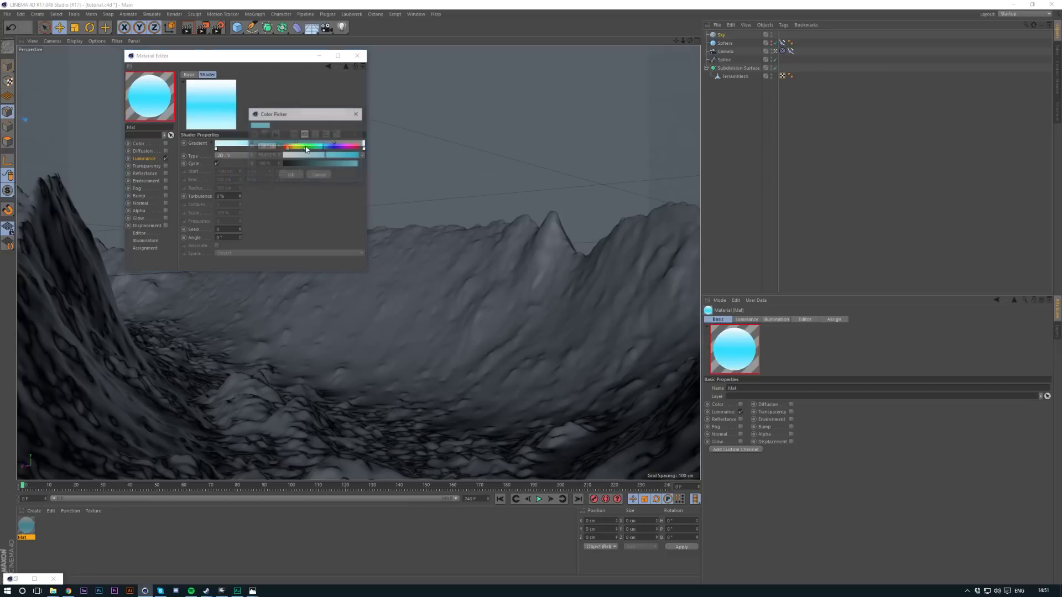
pyautogui.moveTo(343, 148); pyautogui.dragTo(361, 157)
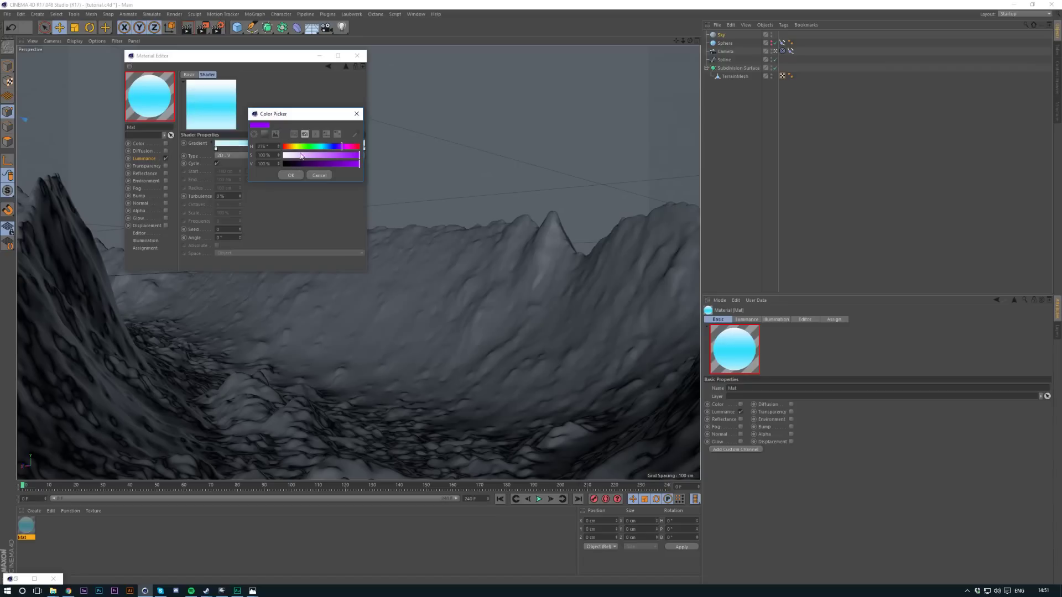
pyautogui.click(290, 175)
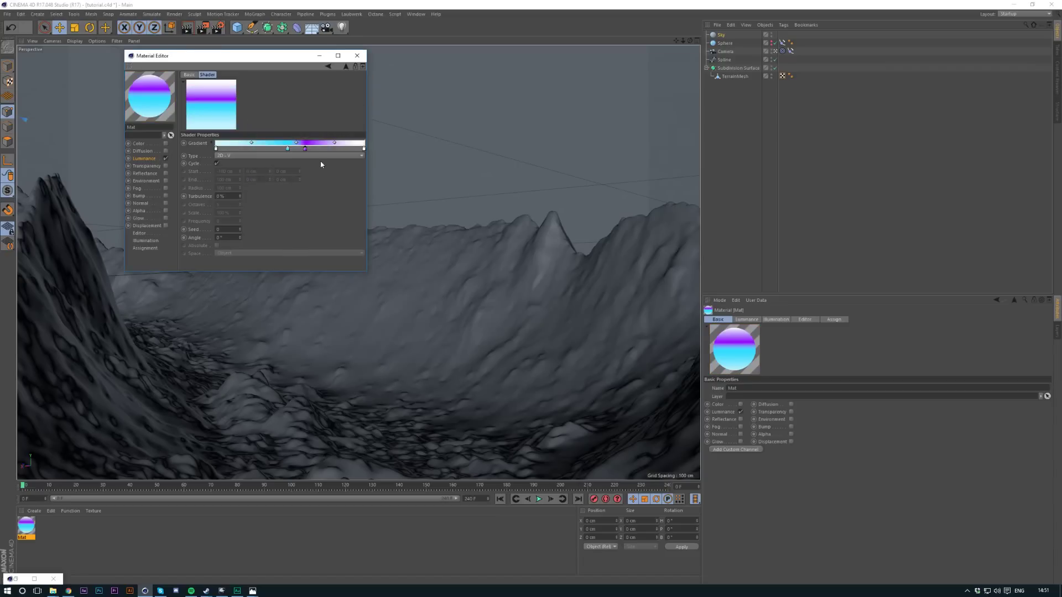
pyautogui.moveTo(304, 149); pyautogui.dragTo(300, 149)
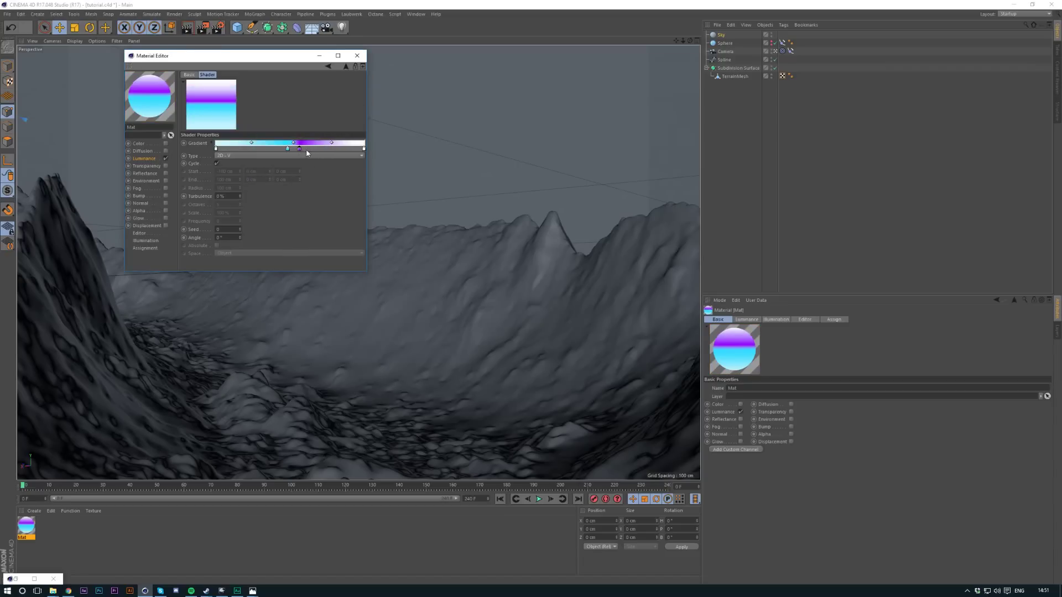
# Add a black knot to the gradient just past the purple one
pyautogui.doubleClick(299, 149)
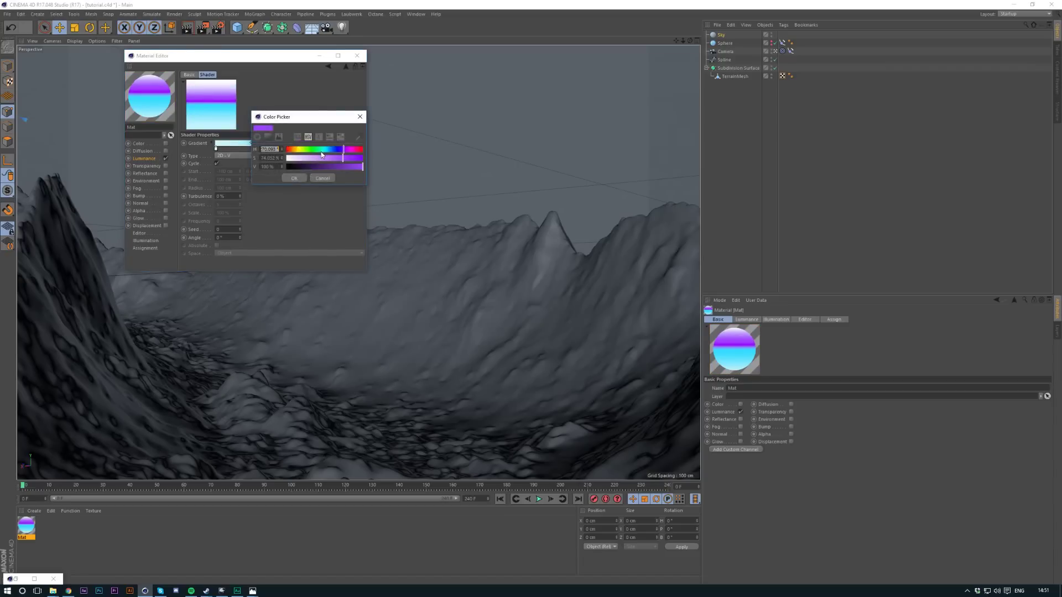
pyautogui.moveTo(315, 158); pyautogui.dragTo(281, 167)
pyautogui.click(294, 179)
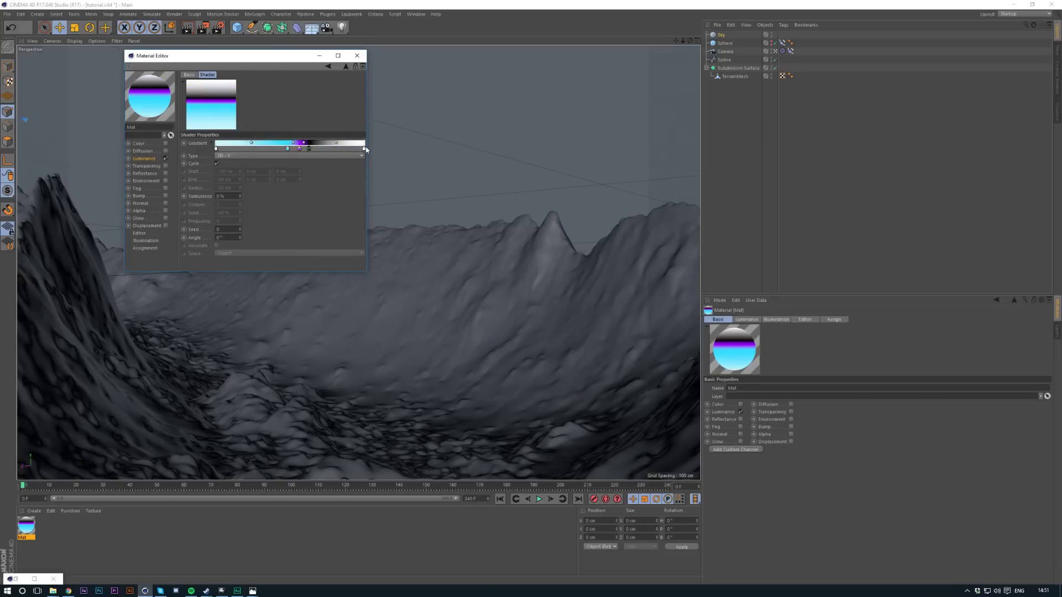
# Remove the white end knot from the gradient and move the black knot slightly away from the purple one
pyautogui.moveTo(363, 149); pyautogui.dragTo(358, 177)
pyautogui.moveTo(309, 150); pyautogui.dragTo(312, 150)
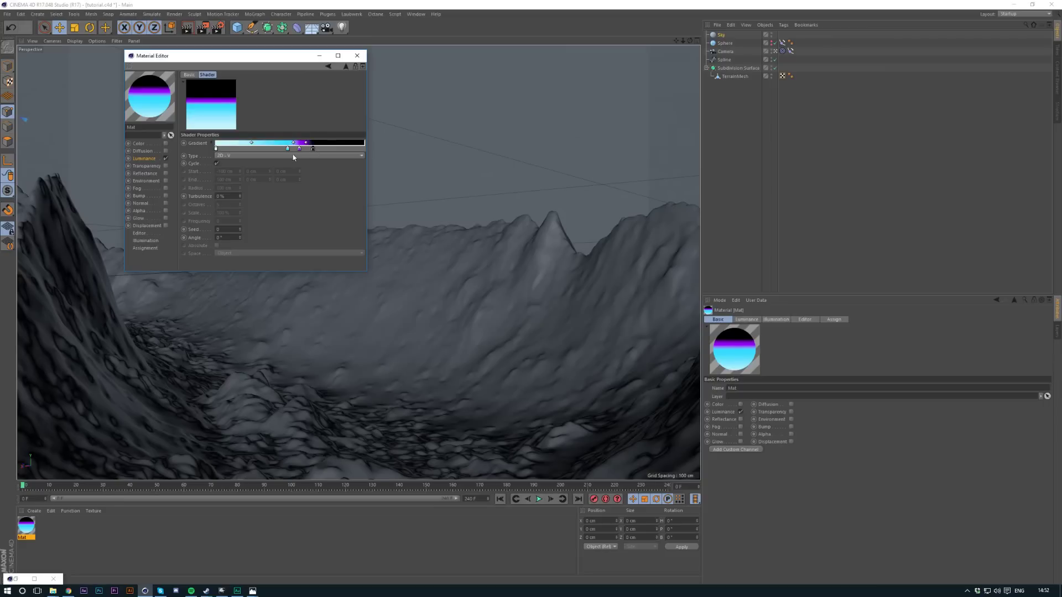
# Close the material editor and apply the gradient material to the Sky object
pyautogui.click(357, 55)
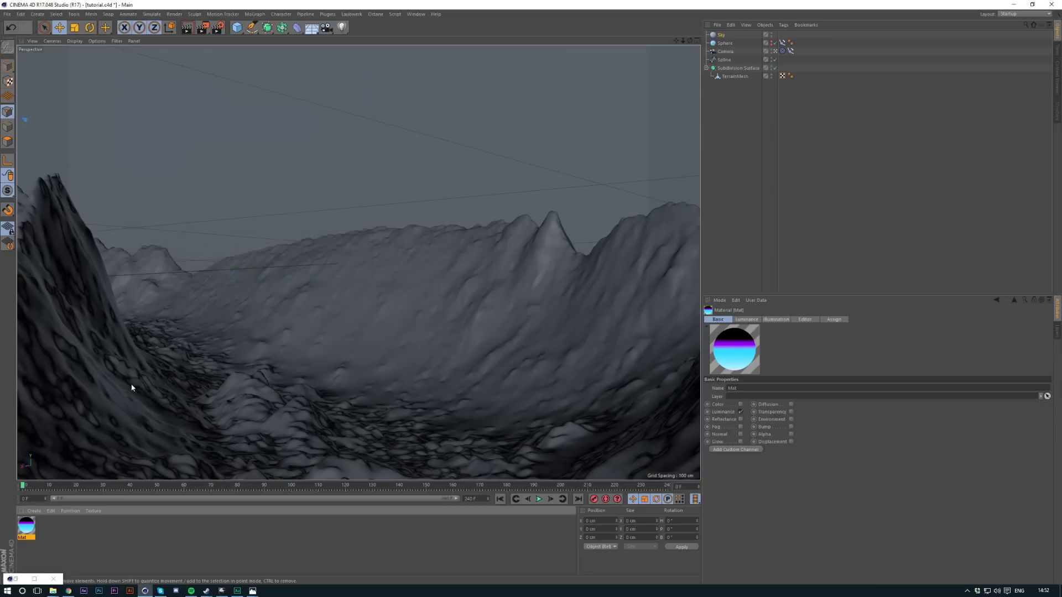
pyautogui.moveTo(487, 134); pyautogui.dragTo(721, 35)
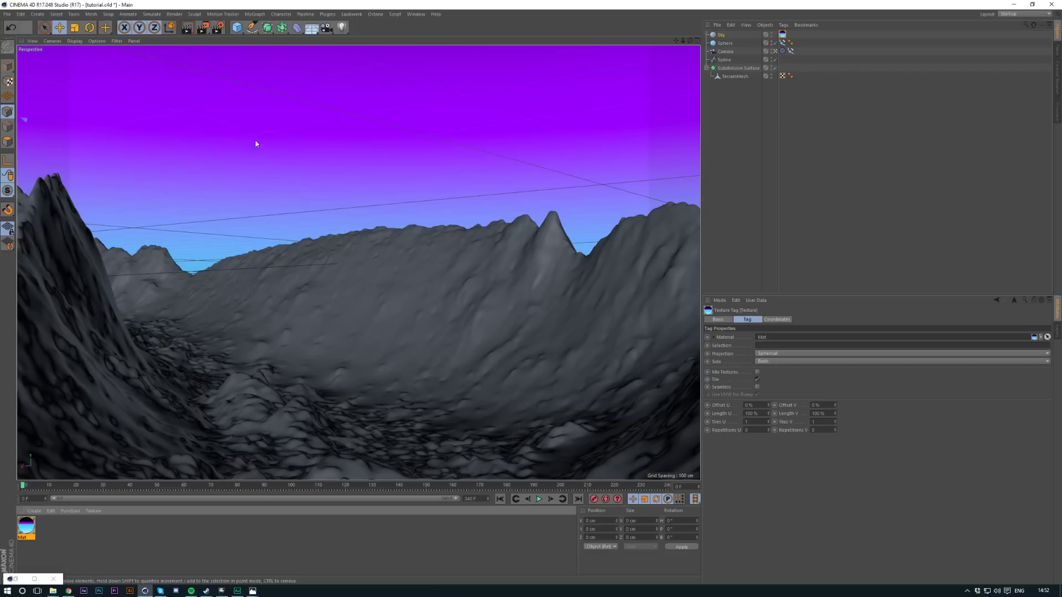
# Switch the renderer to Physical in the render settings, review its sampling options and close the settings
pyautogui.click(218, 27)
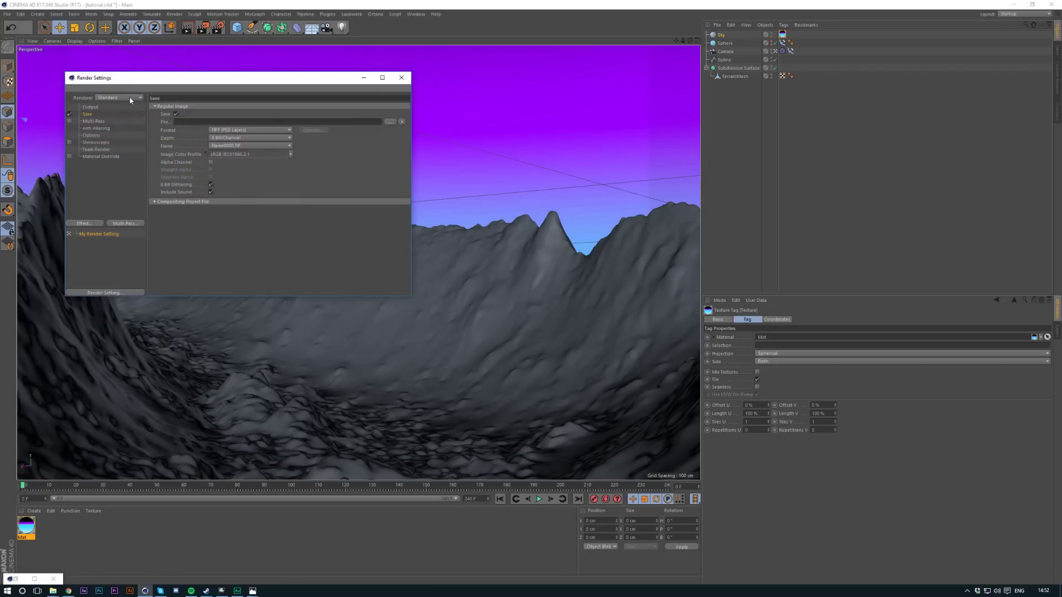
pyautogui.click(131, 98)
pyautogui.click(103, 119)
pyautogui.click(91, 164)
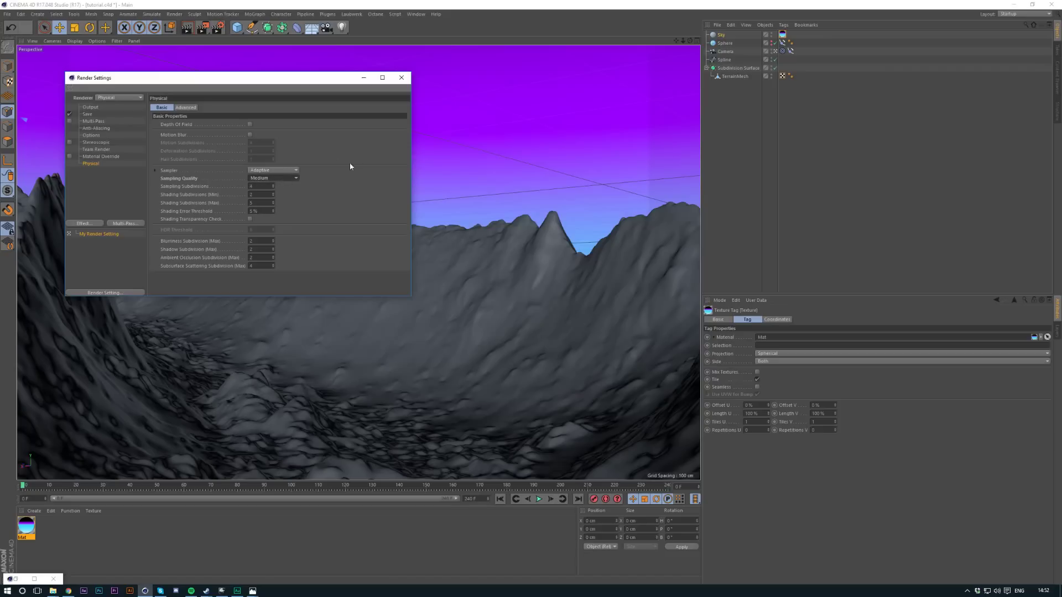
pyautogui.click(401, 77)
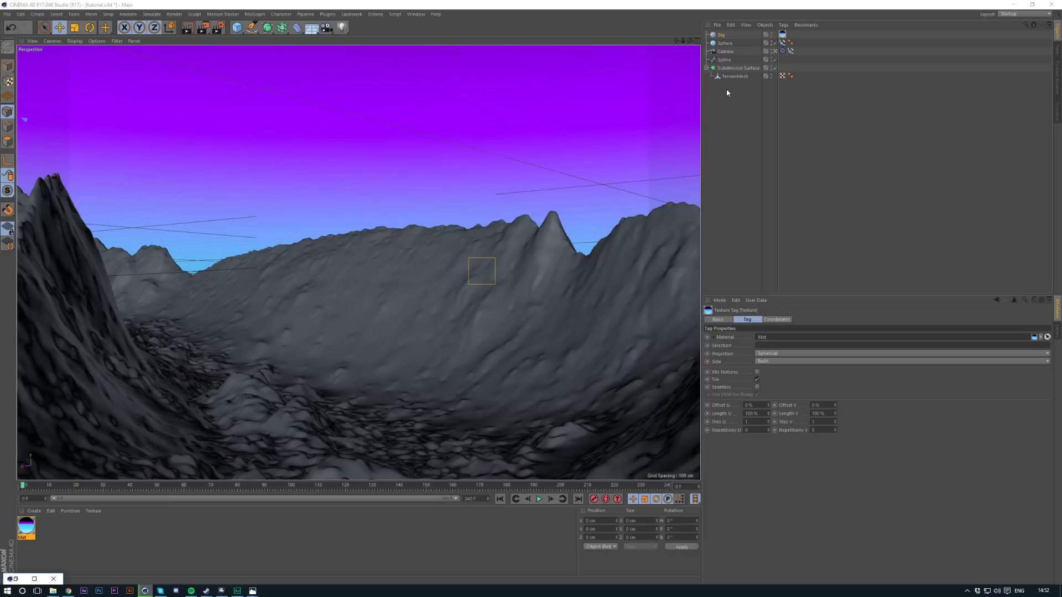
# Disable the Subdivision Surface generator on the terrain
pyautogui.click(768, 90)
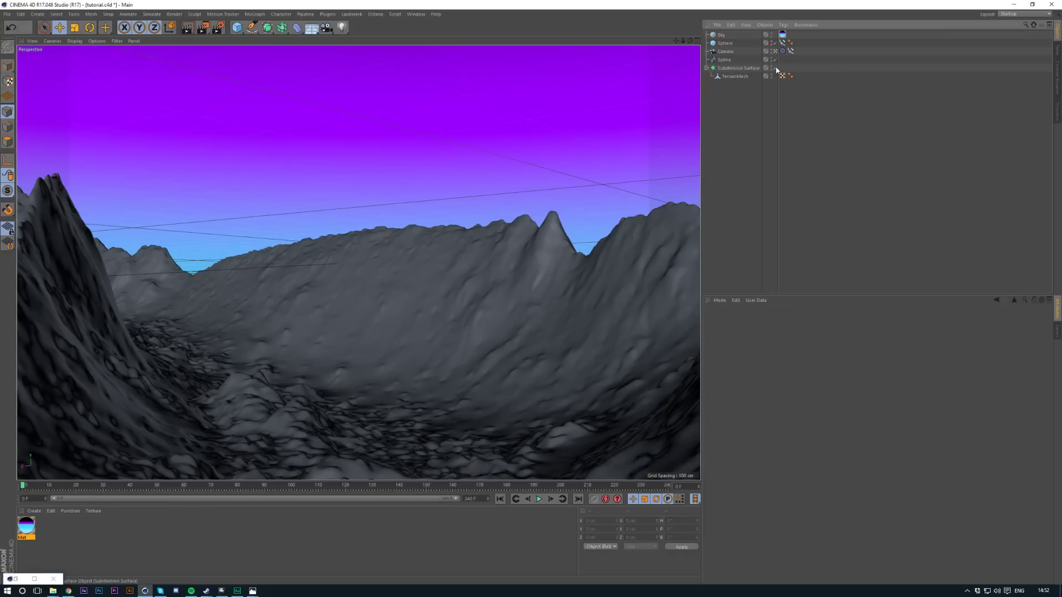
pyautogui.click(775, 67)
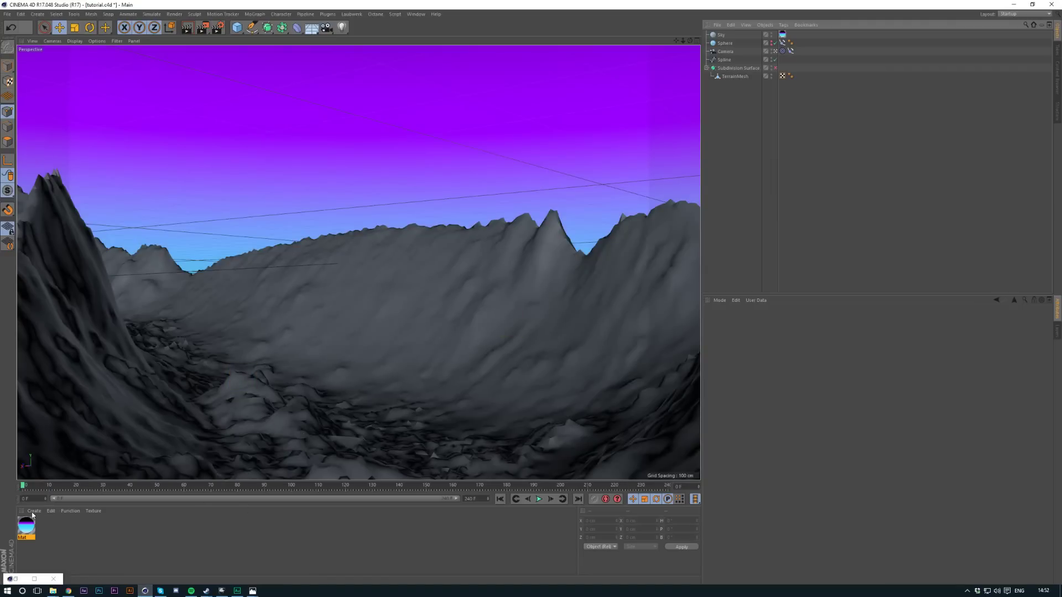
# Create a second material with Color and Reflectance off and only the Luminance channel enabled
pyautogui.doubleClick(54, 533)
pyautogui.doubleClick(24, 525)
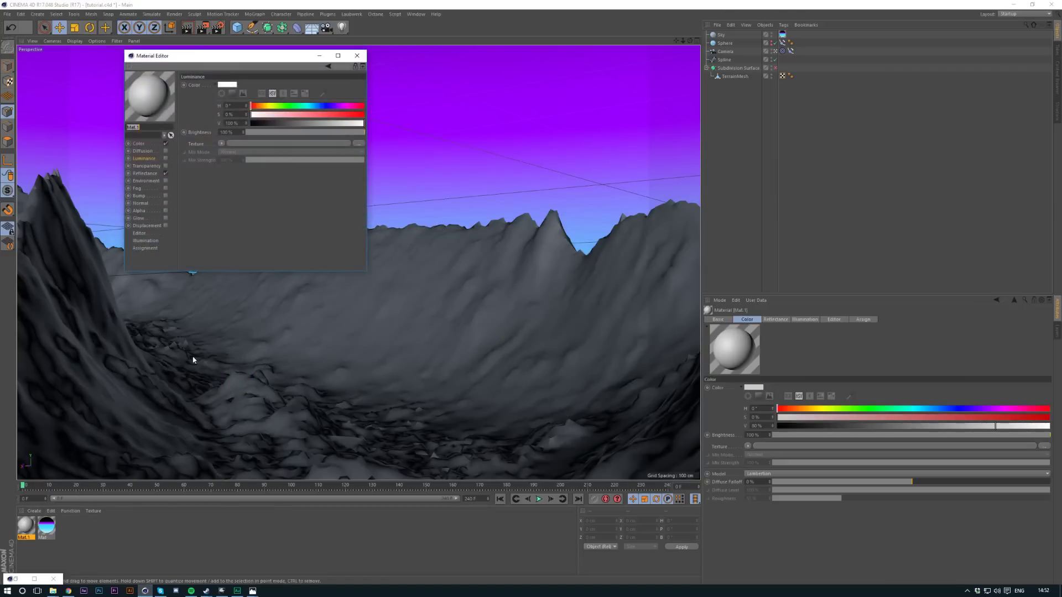
pyautogui.click(165, 144)
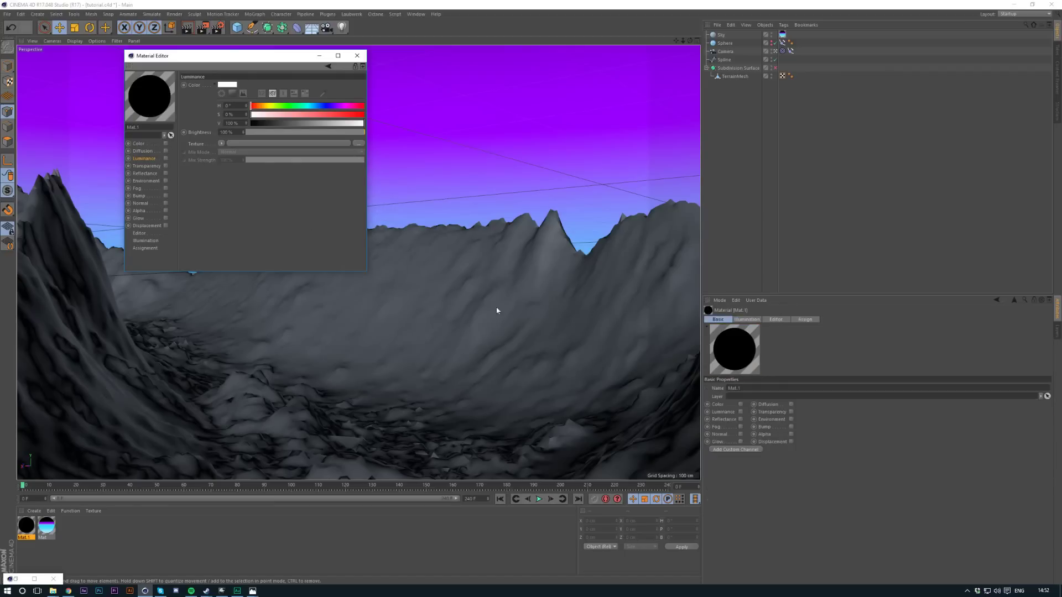
pyautogui.click(165, 158)
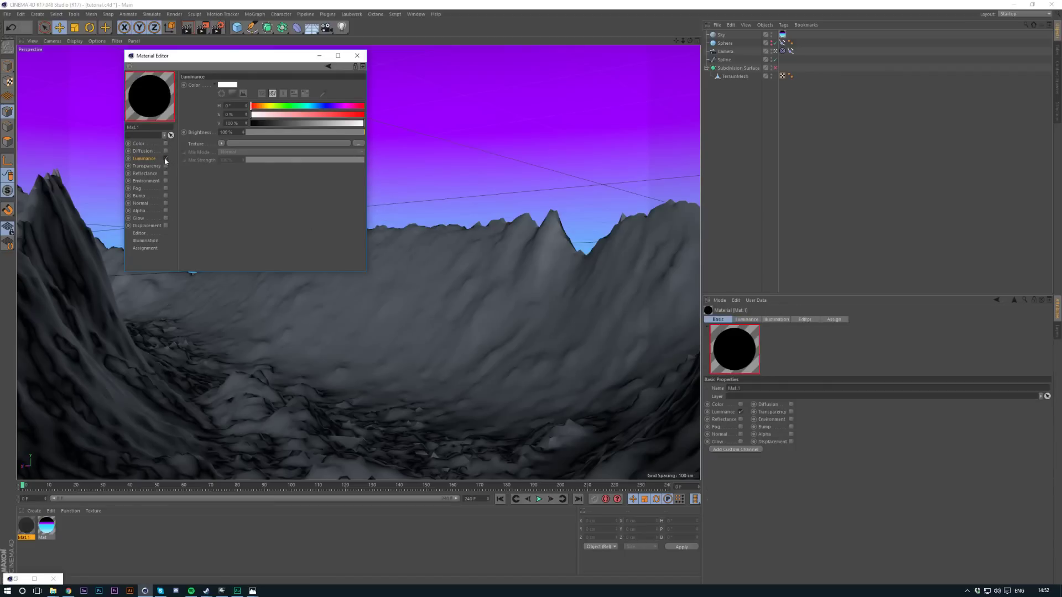
# Load a Fresnel shader into the Luminance texture and recolor its gradient's white knot to pale cyan with 25% saturation
pyautogui.click(221, 143)
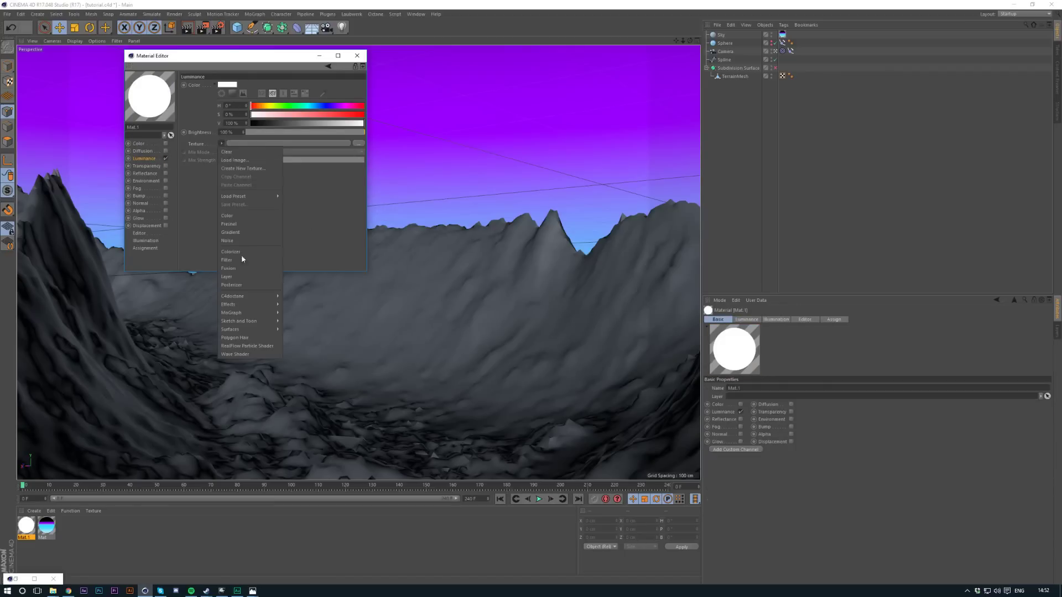
pyautogui.click(235, 224)
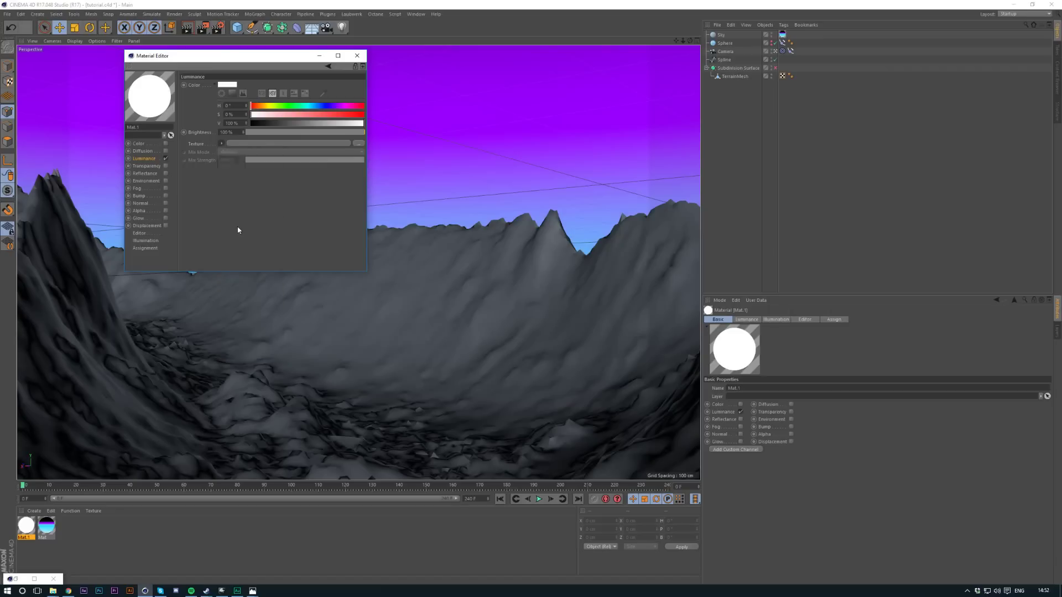
pyautogui.click(233, 163)
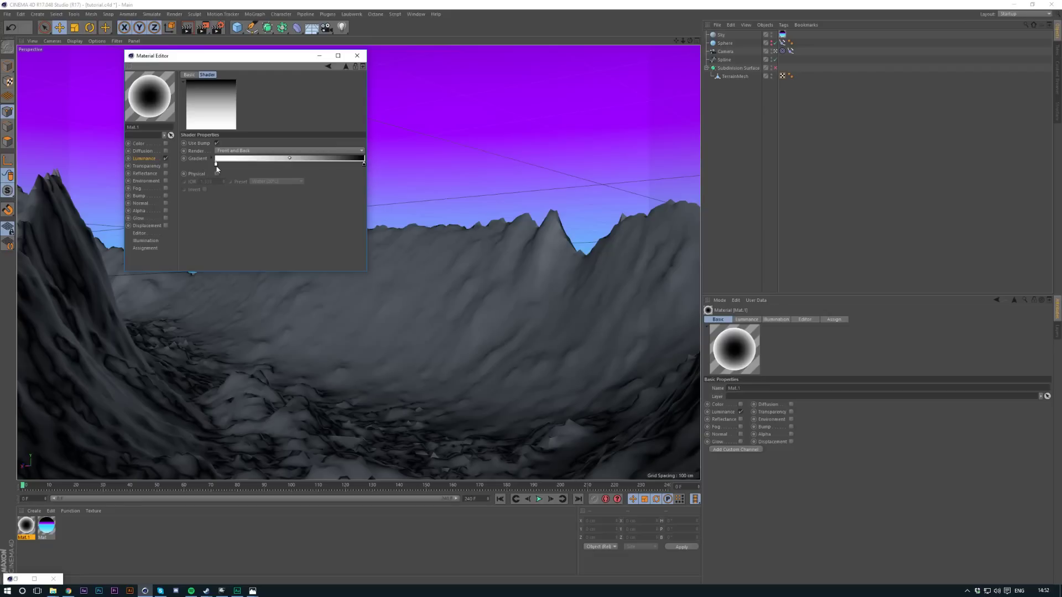
pyautogui.doubleClick(215, 164)
pyautogui.click(236, 164)
pyautogui.moveTo(236, 165); pyautogui.dragTo(209, 177)
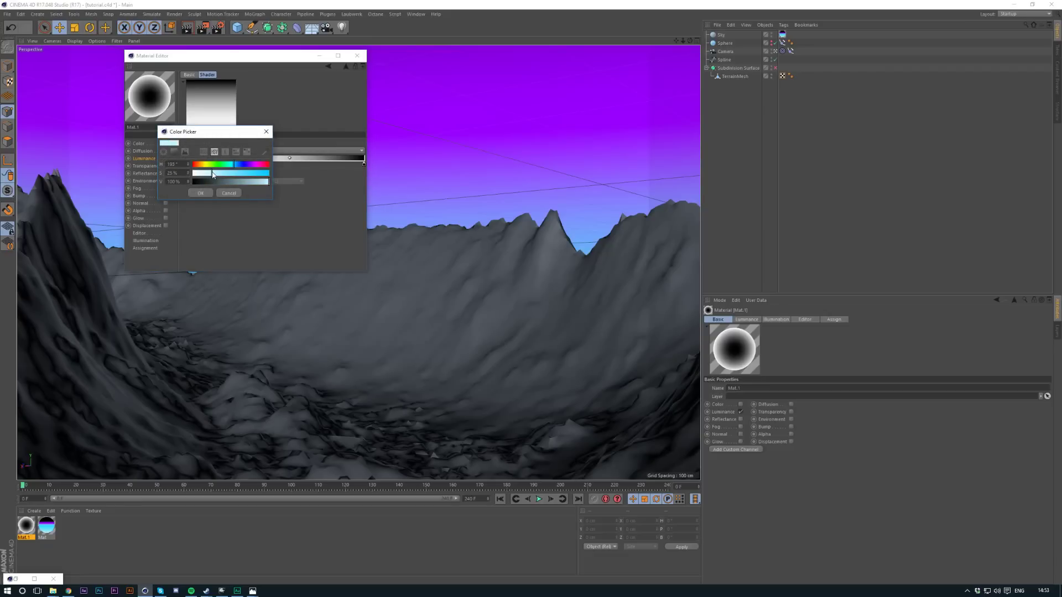
pyautogui.click(205, 193)
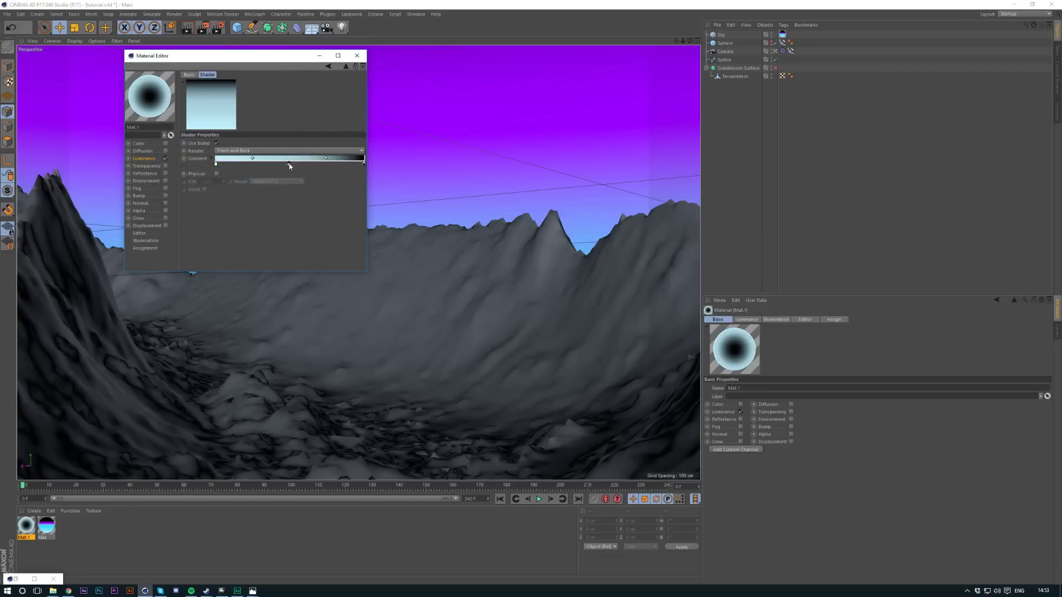
# Add a dark teal knot at the middle of the Fresnel gradient
pyautogui.doubleClick(289, 161)
pyautogui.moveTo(309, 165); pyautogui.dragTo(323, 183)
pyautogui.click(275, 192)
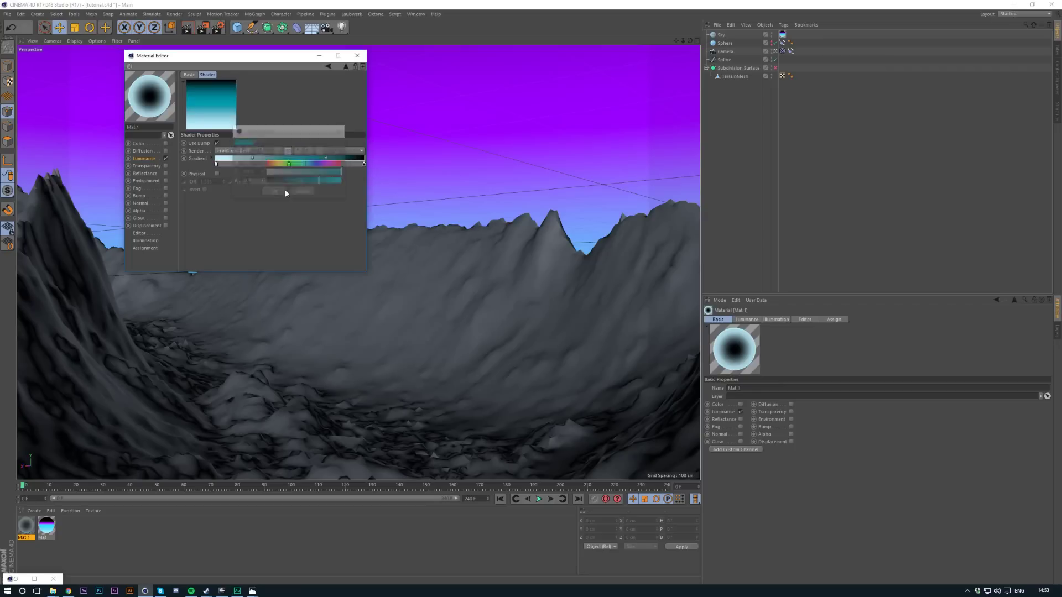
# Add another gradient knot just beyond the teal one and color it deep purple
pyautogui.click(300, 164)
pyautogui.doubleClick(300, 164)
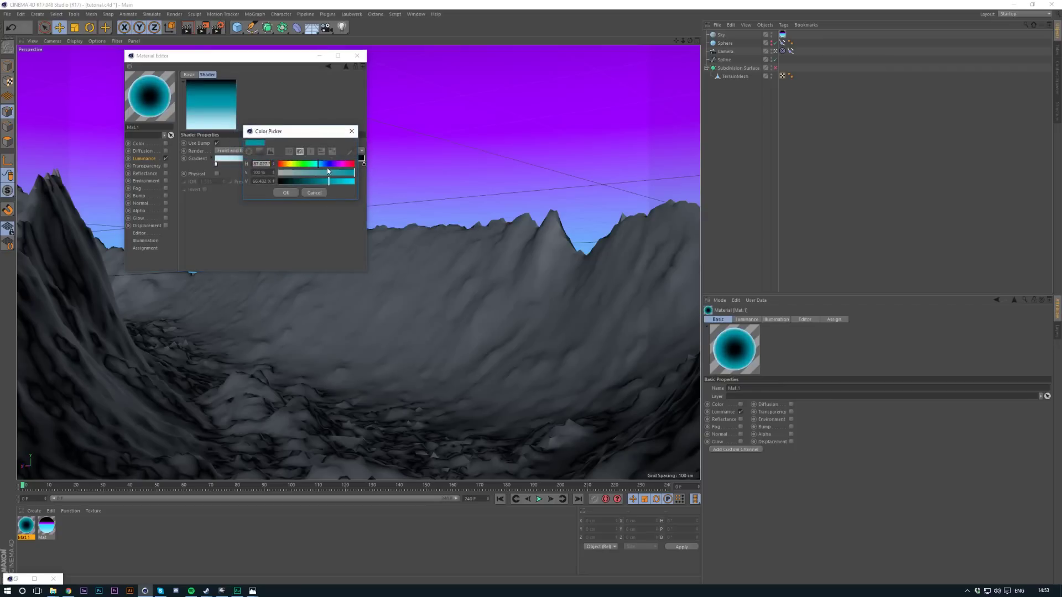
pyautogui.moveTo(341, 165); pyautogui.dragTo(334, 165)
pyautogui.click(335, 165)
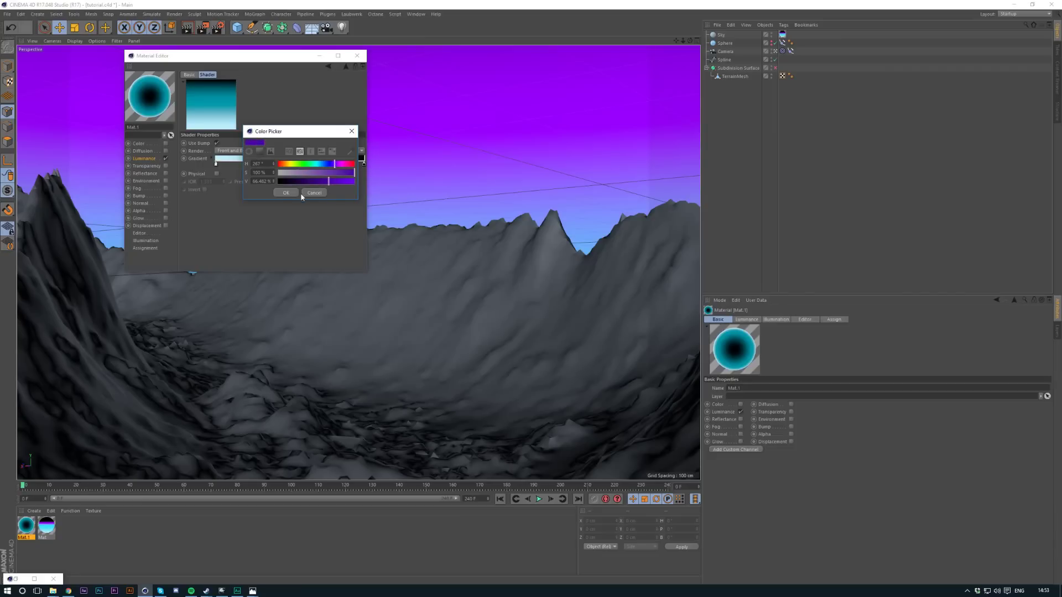
pyautogui.click(286, 193)
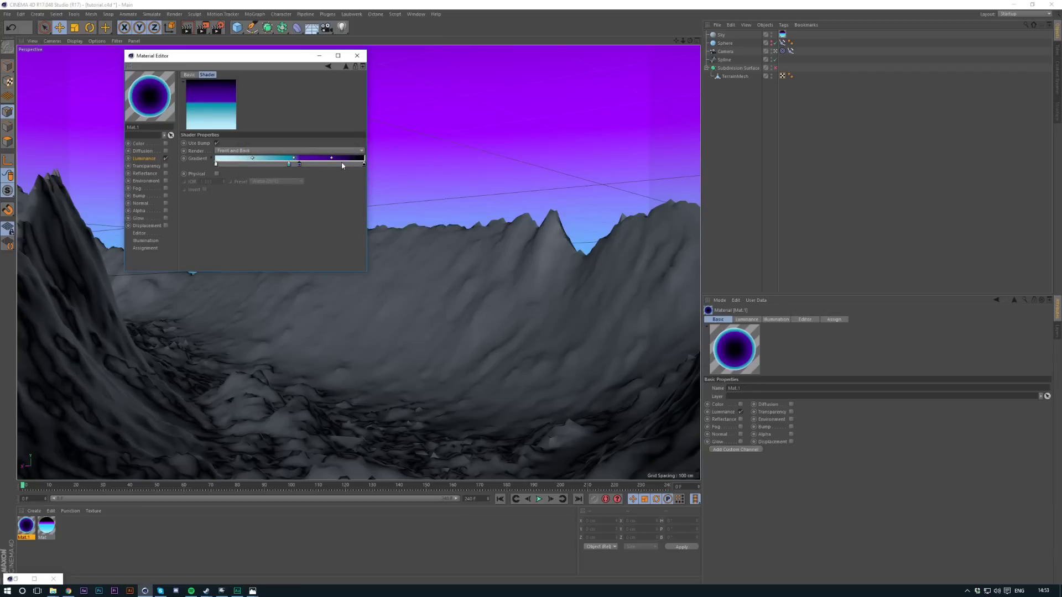
# Move the black knot inward close to the purple one and lighten the pale end knot to near white
pyautogui.moveTo(364, 164); pyautogui.dragTo(311, 164)
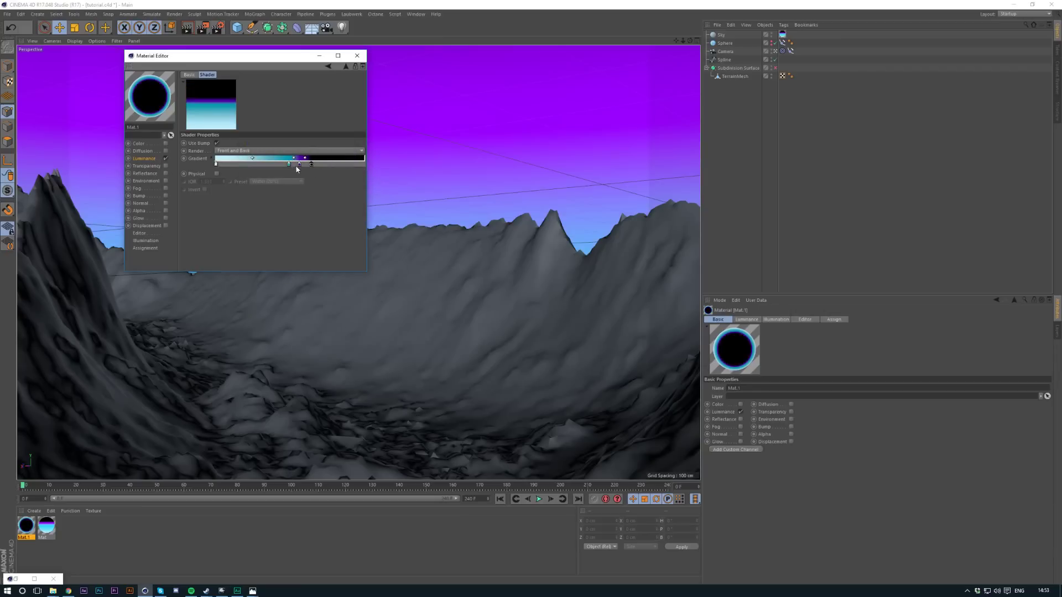
pyautogui.doubleClick(216, 165)
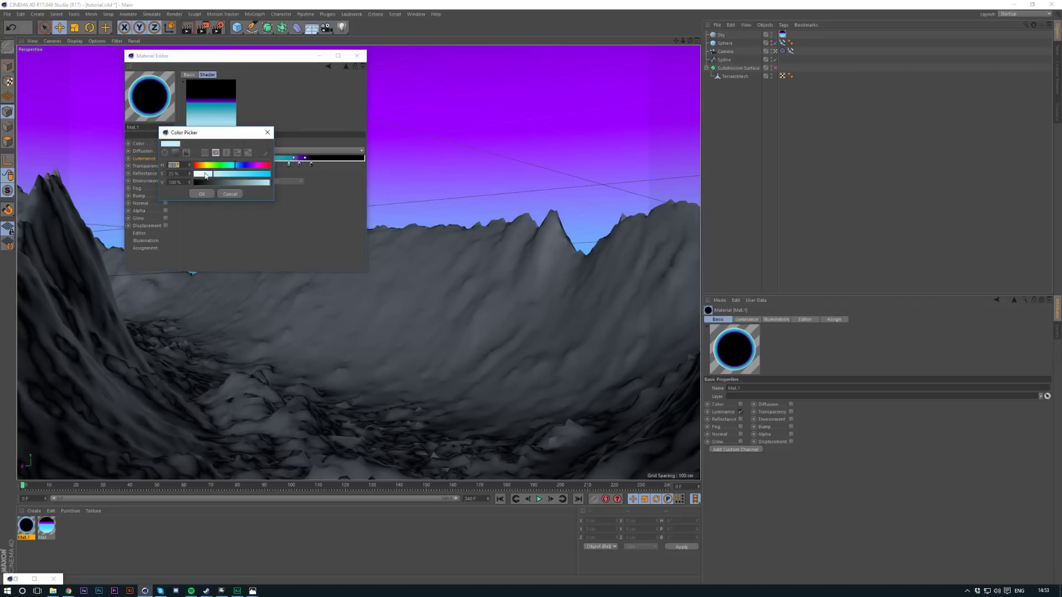
pyautogui.click(227, 190)
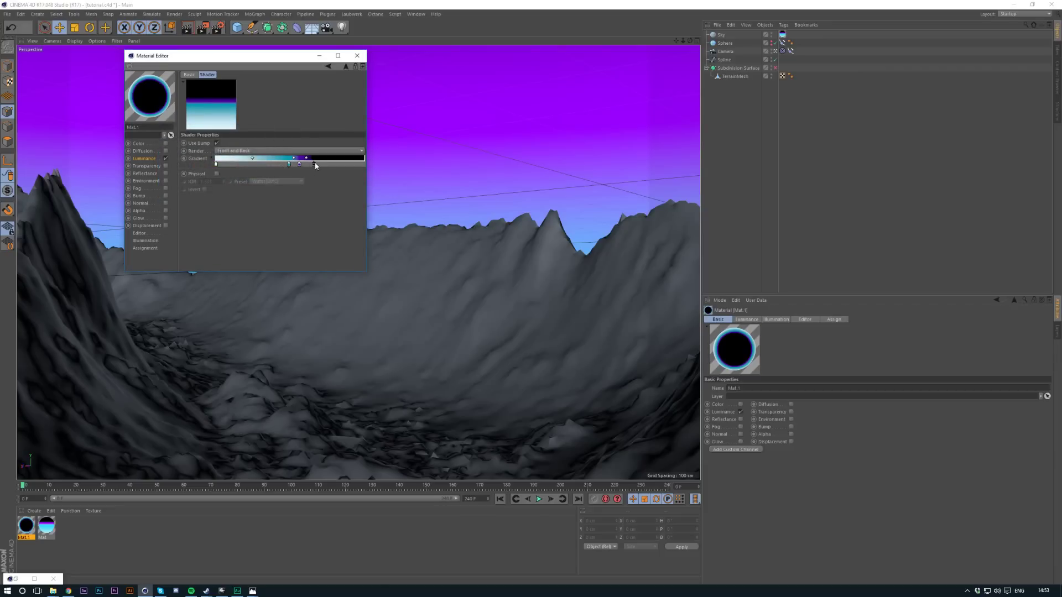
pyautogui.moveTo(314, 164); pyautogui.dragTo(322, 165)
# Reopen the Fresnel shader from the Luminance channel and shift the teal, purple and black knots toward the pale end
pyautogui.click(146, 159)
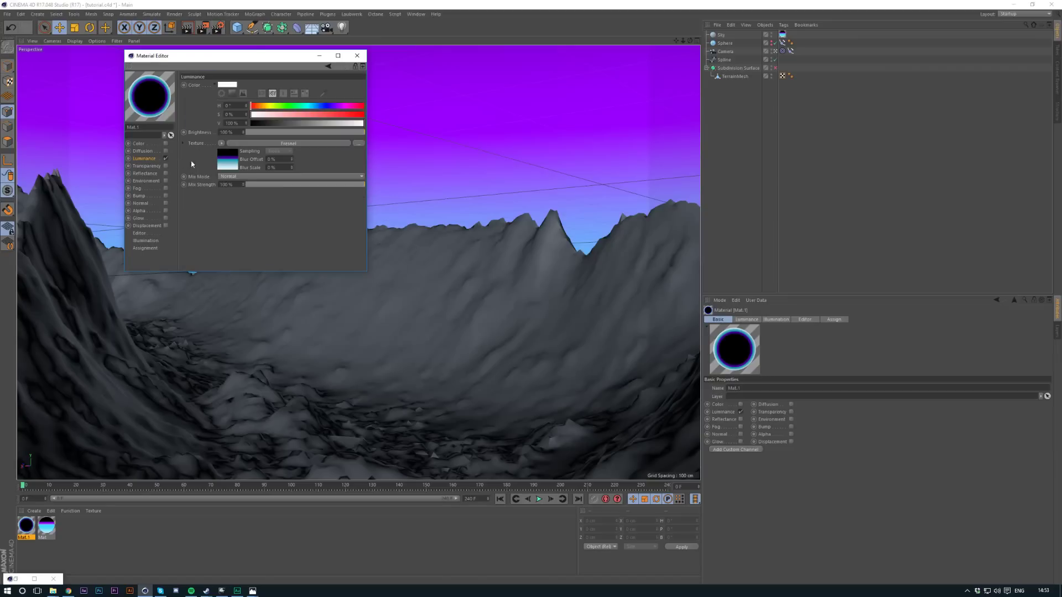
pyautogui.click(221, 144)
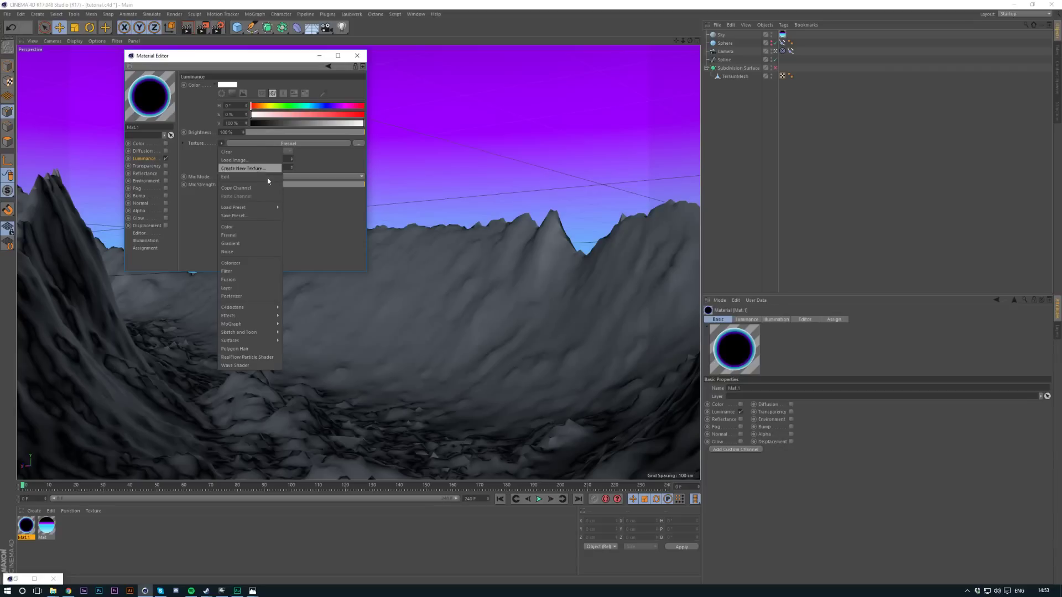
pyautogui.click(267, 188)
pyautogui.click(231, 164)
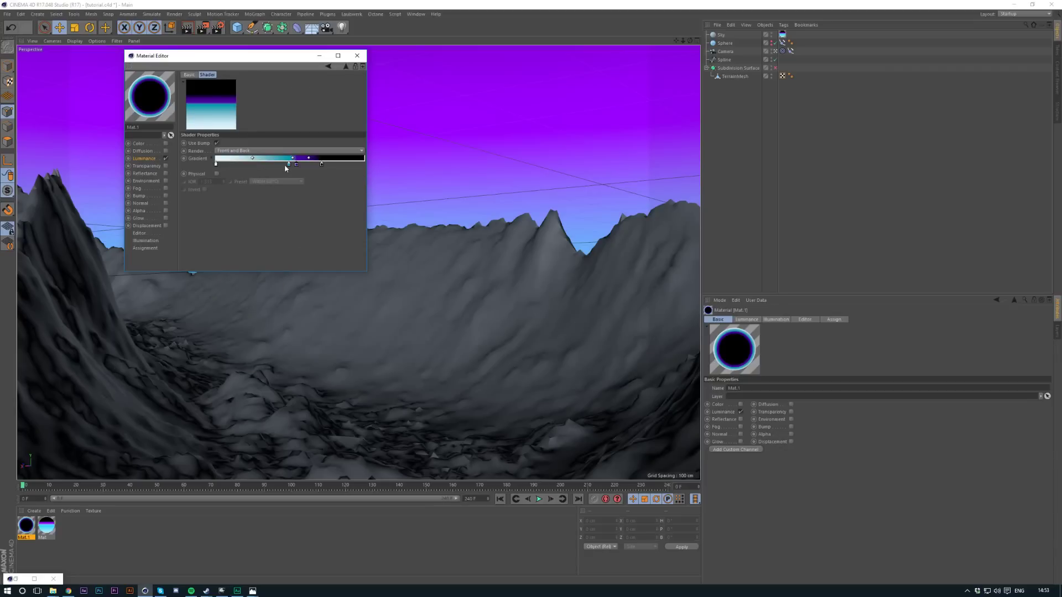
pyautogui.moveTo(287, 164)
pyautogui.mouseDown()
pyautogui.moveTo(277, 167)
pyautogui.moveTo(303, 164)
pyautogui.moveTo(273, 165)
pyautogui.moveTo(291, 165)
pyautogui.mouseUp()
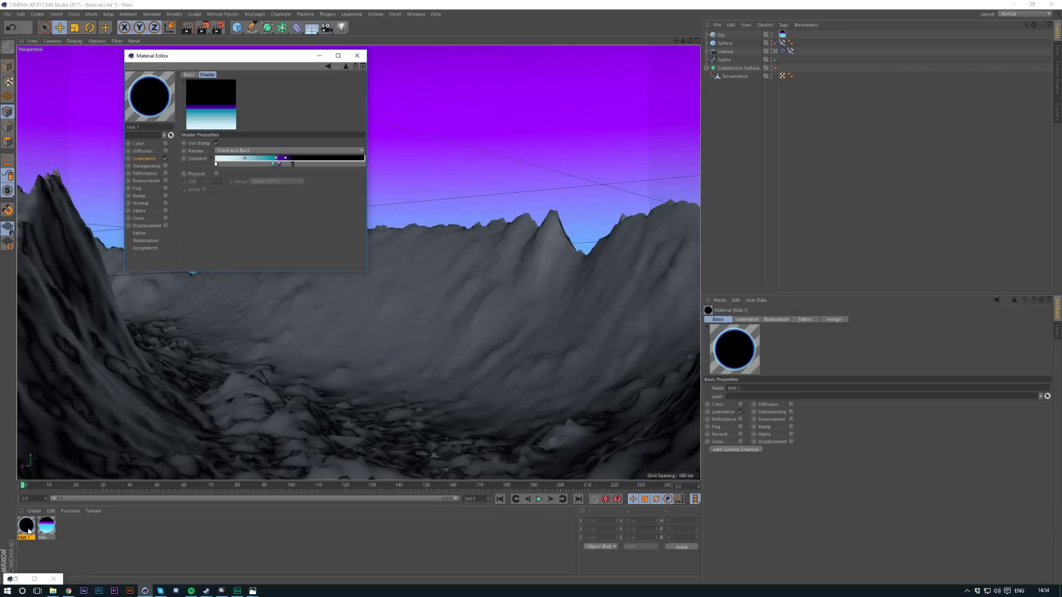
# Apply the Fresnel material to the terrain mesh and spread its gradient knots further apart, checking the look with a test render
pyautogui.moveTo(26, 526); pyautogui.dragTo(303, 347)
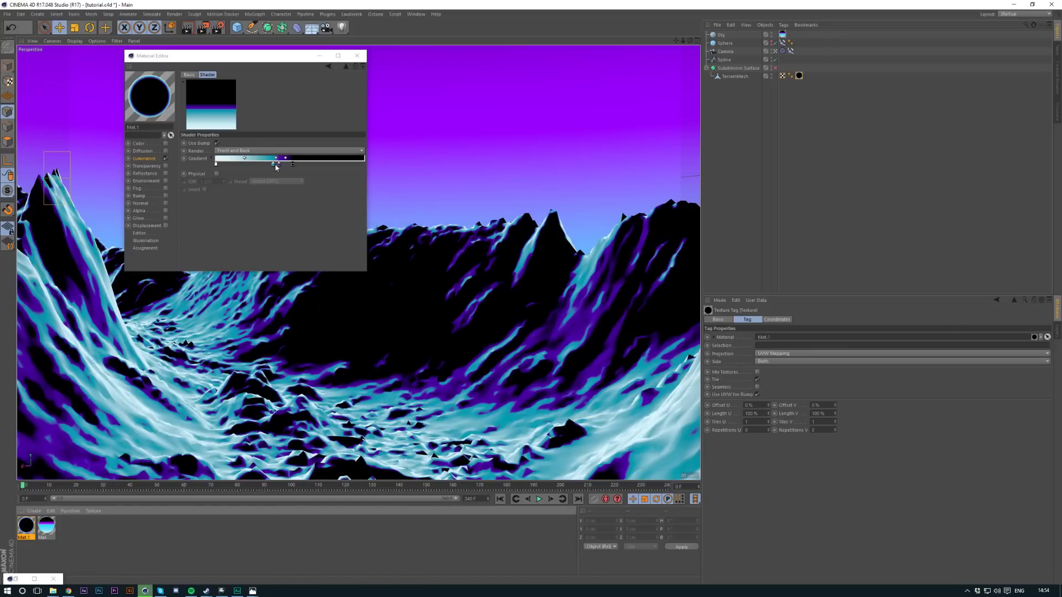
pyautogui.moveTo(273, 164)
pyautogui.mouseDown()
pyautogui.moveTo(255, 165)
pyautogui.moveTo(299, 165)
pyautogui.moveTo(250, 164)
pyautogui.moveTo(276, 165)
pyautogui.mouseUp()
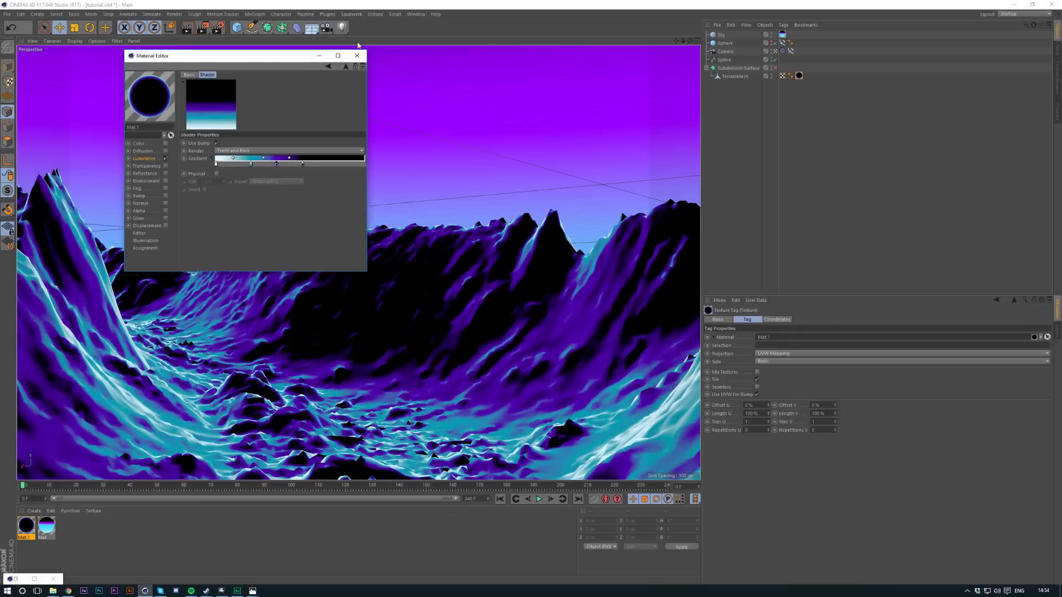
pyautogui.click(188, 28)
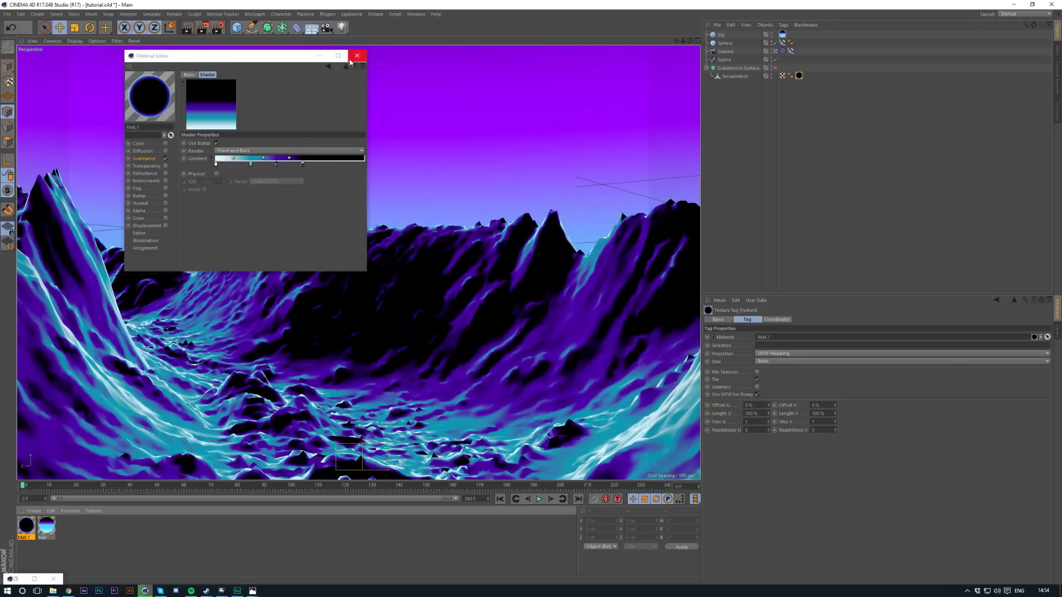
pyautogui.click(356, 55)
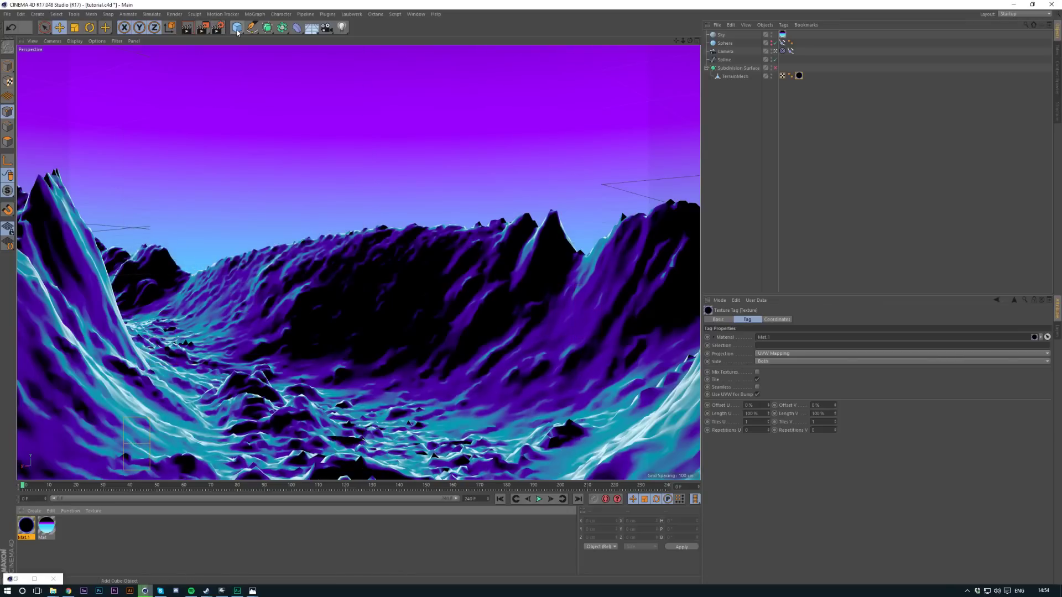
# Create a new sphere, leave the camera view and place the sphere inside a MoGraph Cloner
pyautogui.moveTo(237, 27); pyautogui.dragTo(403, 49)
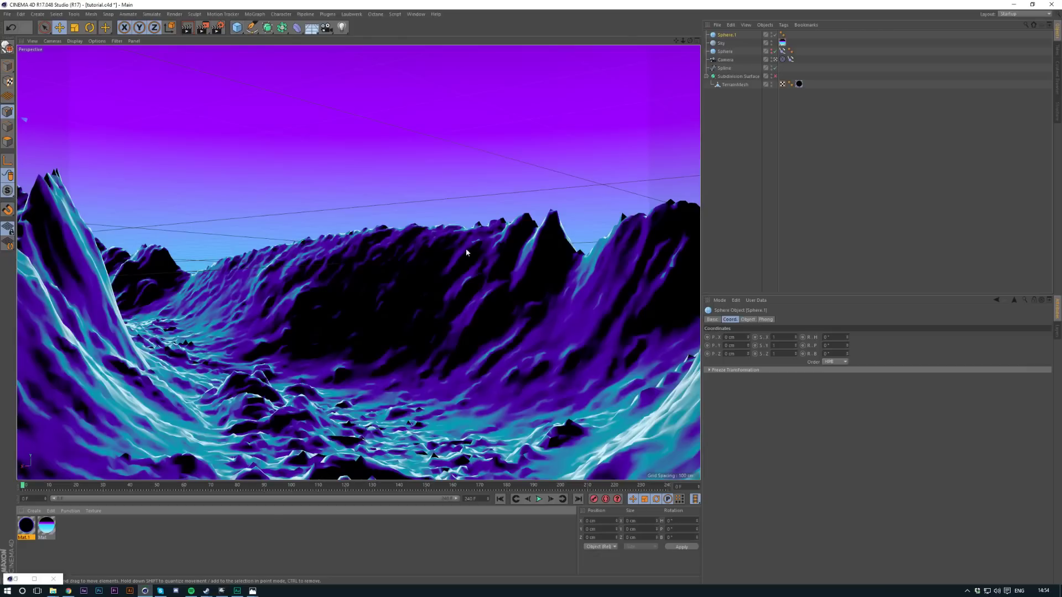
pyautogui.click(775, 60)
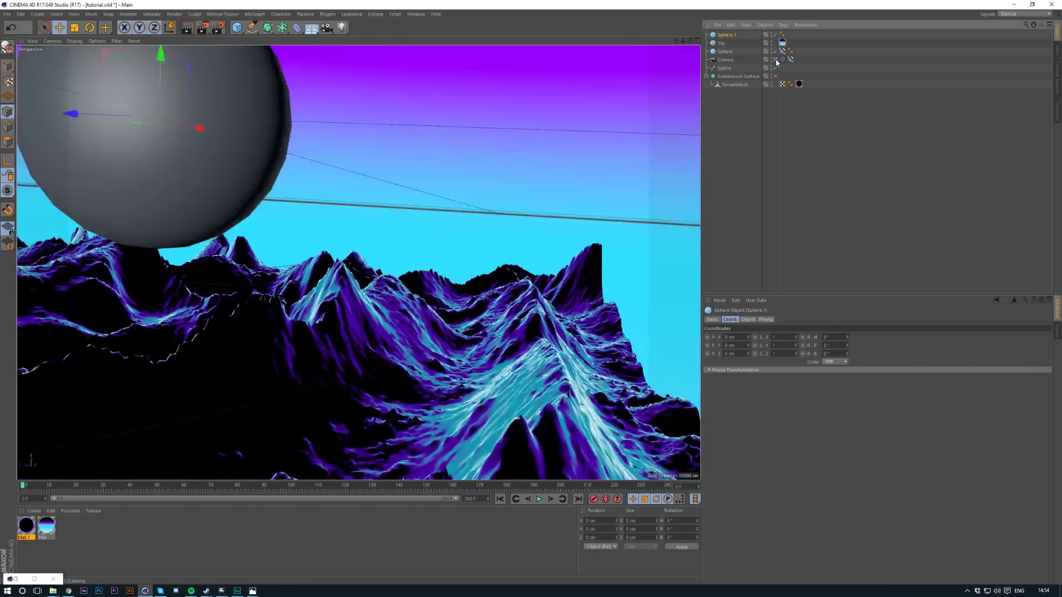
pyautogui.press('t')
pyautogui.moveTo(525, 163); pyautogui.dragTo(322, 182)
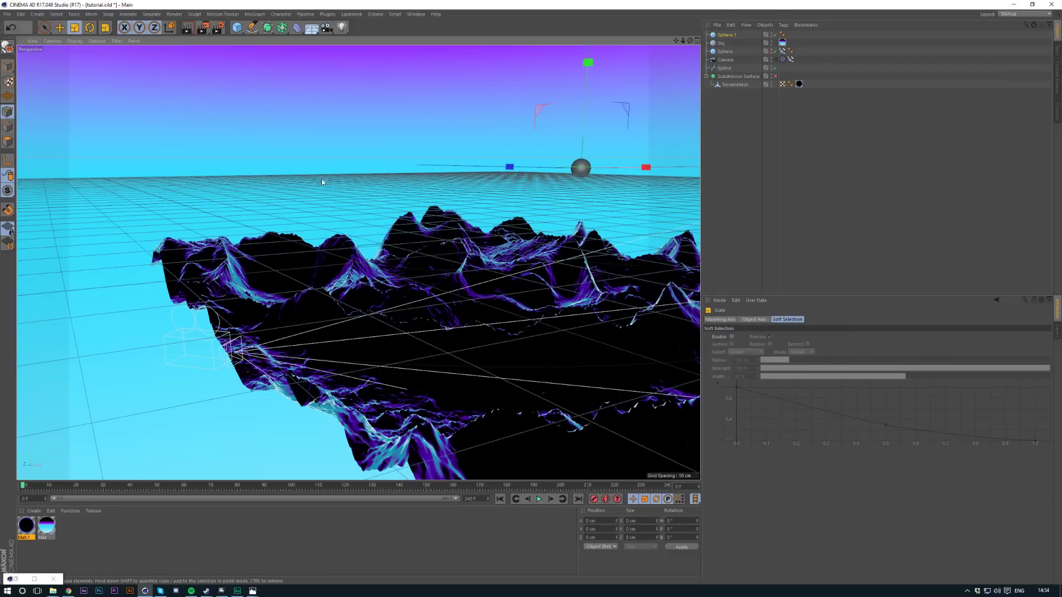
pyautogui.click(255, 14)
pyautogui.keyDown('alt'); pyautogui.click(267, 80); pyautogui.keyUp('alt')
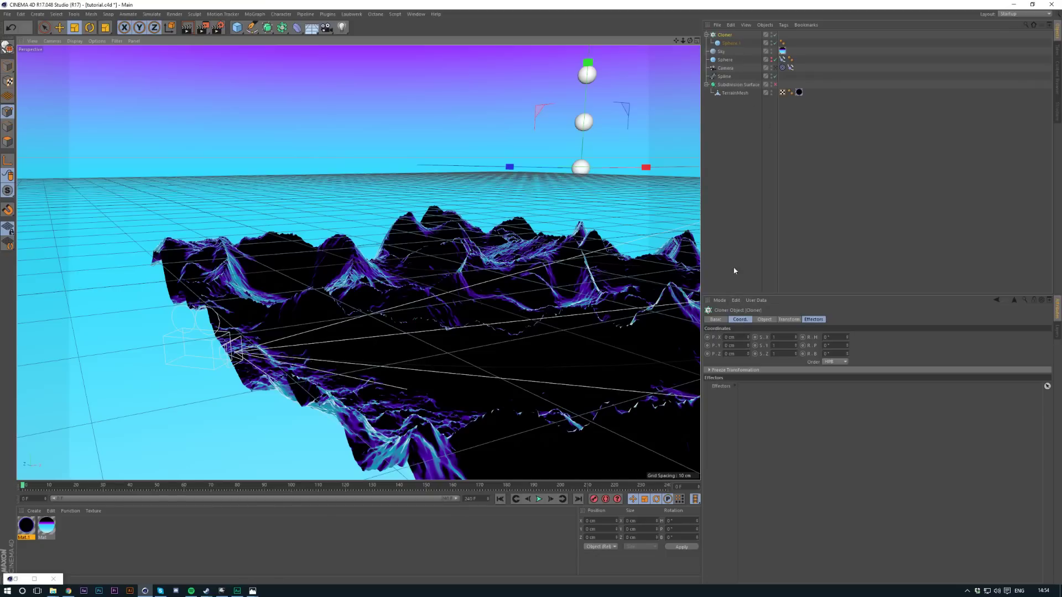
# Set the Cloner to Object mode, distribute its clones along the Spline and set the count to 15
pyautogui.click(763, 320)
pyautogui.click(759, 338)
pyautogui.click(761, 347)
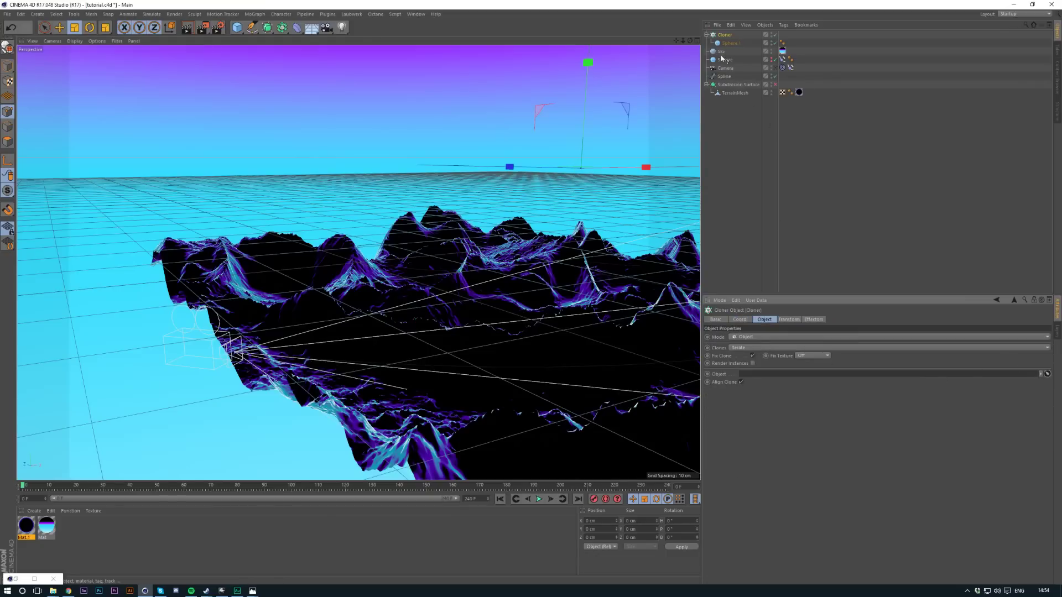
pyautogui.moveTo(723, 77); pyautogui.dragTo(841, 374)
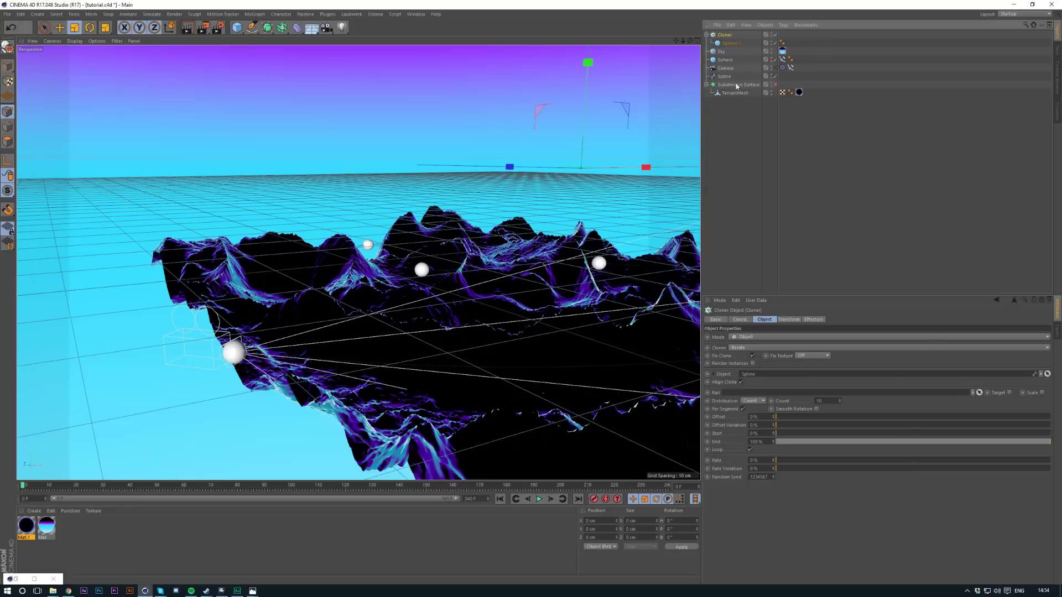
pyautogui.moveTo(839, 400); pyautogui.dragTo(839, 397)
pyautogui.keyDown('alt'); pyautogui.moveTo(466, 331); pyautogui.dragTo(502, 329); pyautogui.keyUp('alt')
# Add a Random effector to the Cloner, check the Cloner's effector list and show the effector's parameters
pyautogui.click(255, 14)
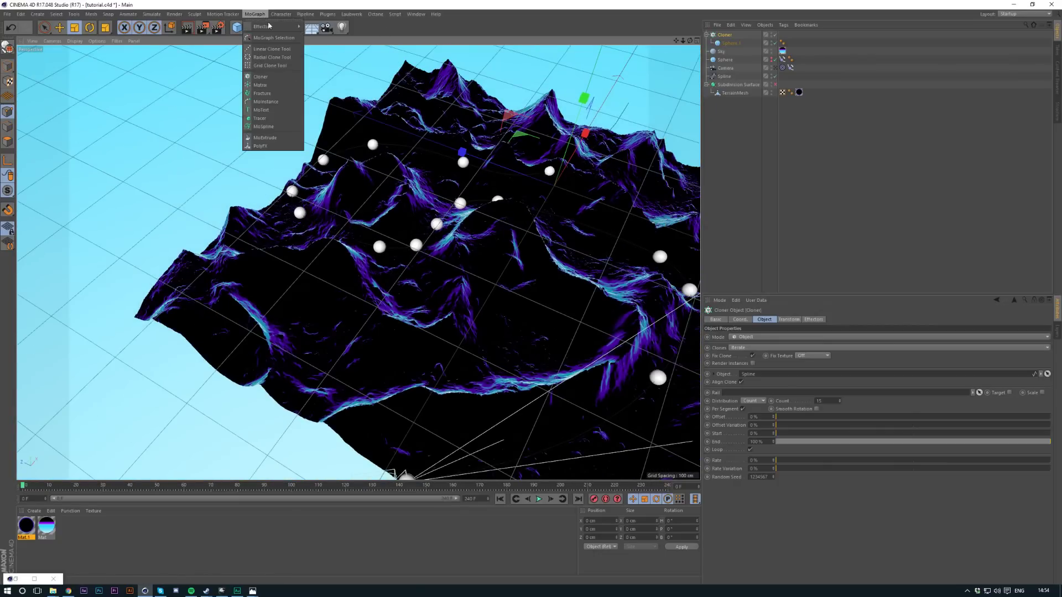
pyautogui.moveTo(271, 26)
pyautogui.click(318, 91)
pyautogui.click(813, 319)
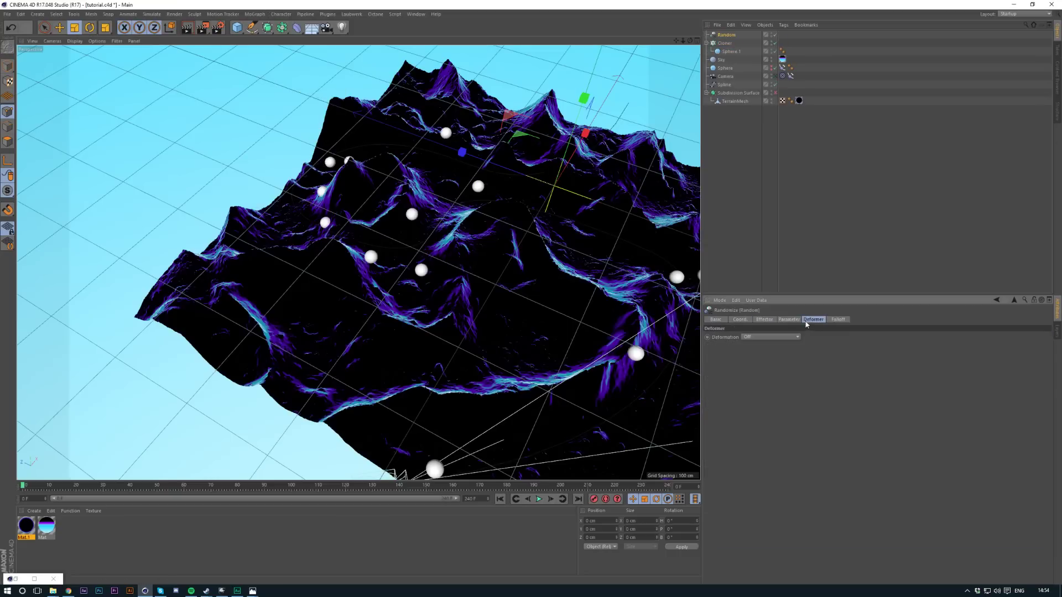
pyautogui.click(790, 320)
pyautogui.click(719, 44)
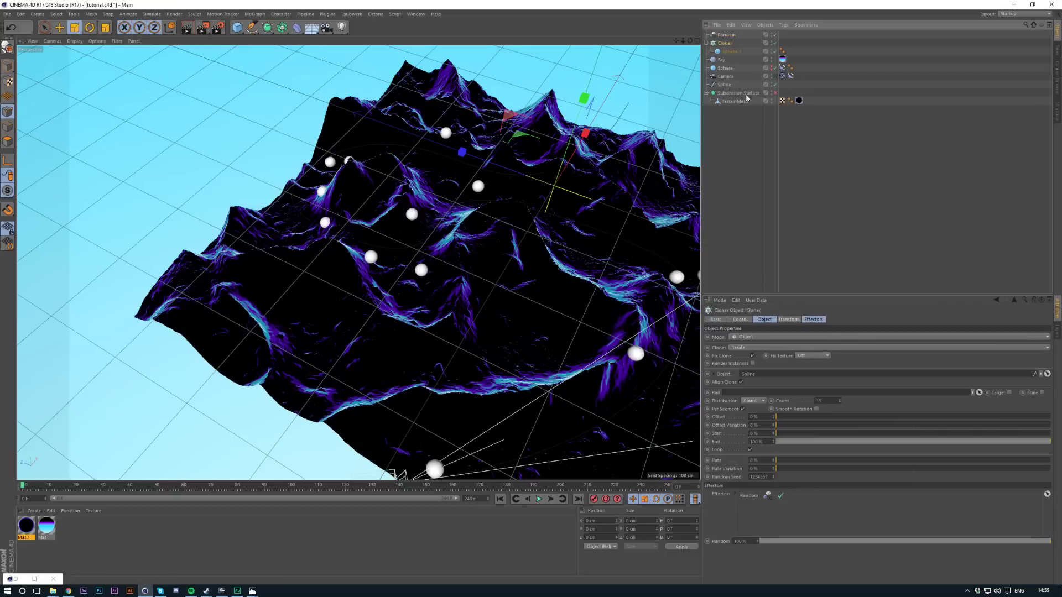
pyautogui.click(814, 320)
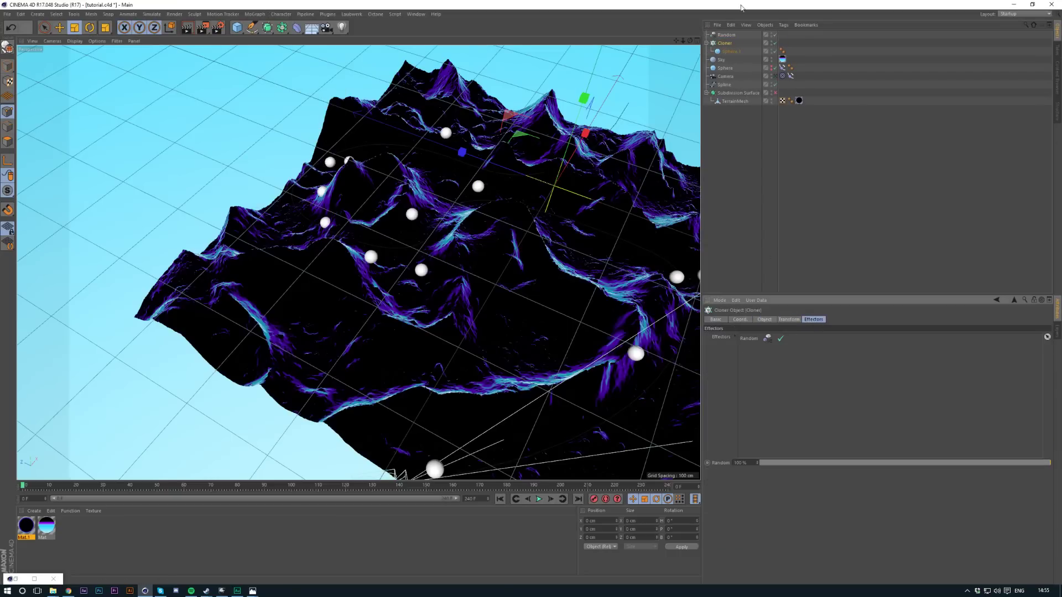
pyautogui.click(744, 35)
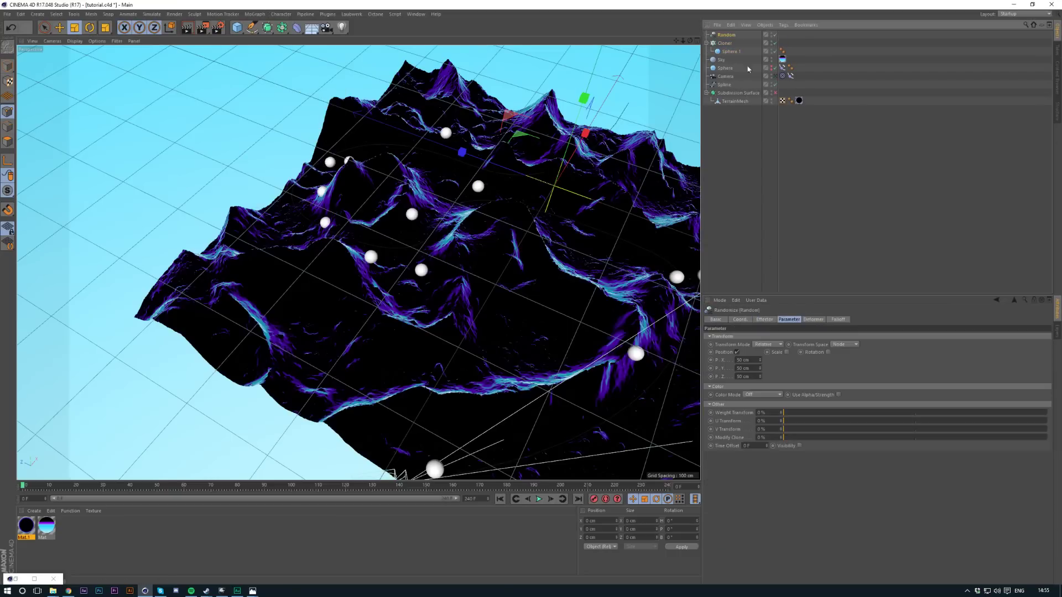
# Enable uniform scale randomization on the Random effector, set the scale to about 0.6 and return to the camera view
pyautogui.click(786, 353)
pyautogui.click(807, 385)
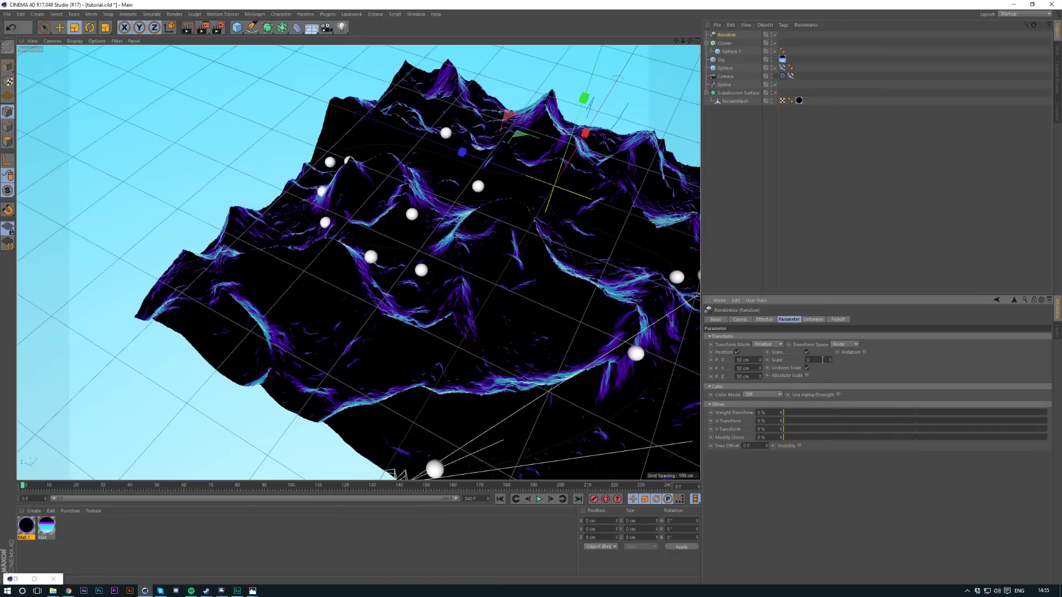
pyautogui.write('-1')
pyautogui.press('Return')
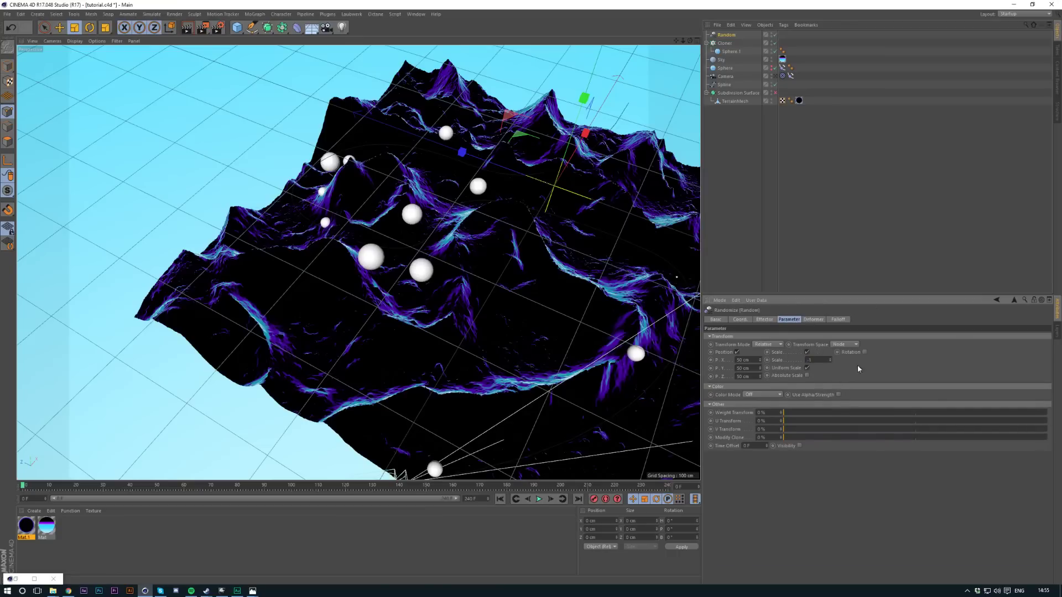
pyautogui.moveTo(830, 360); pyautogui.dragTo(819, 360)
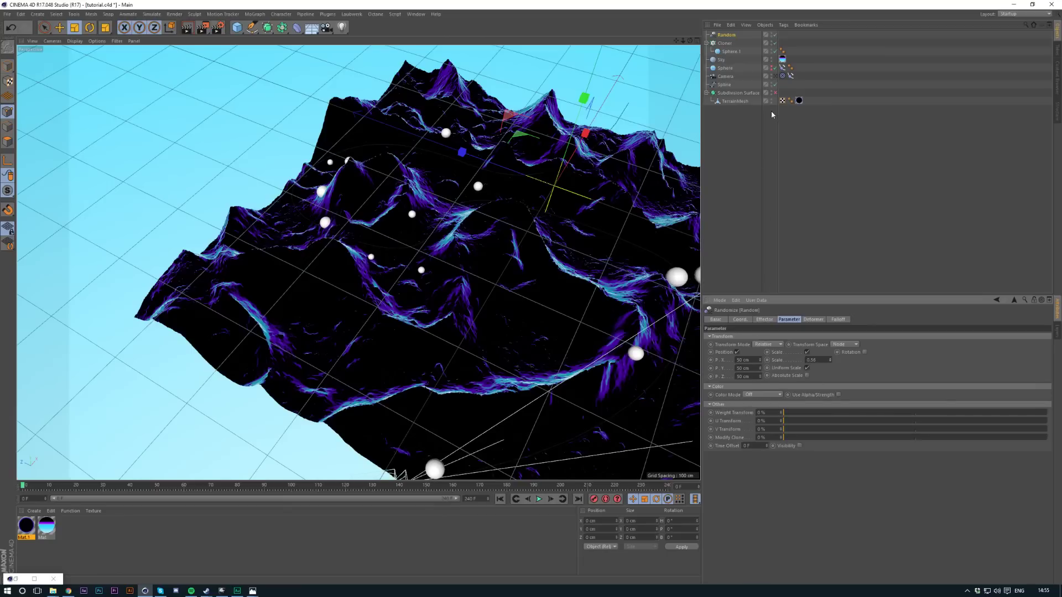
pyautogui.click(775, 76)
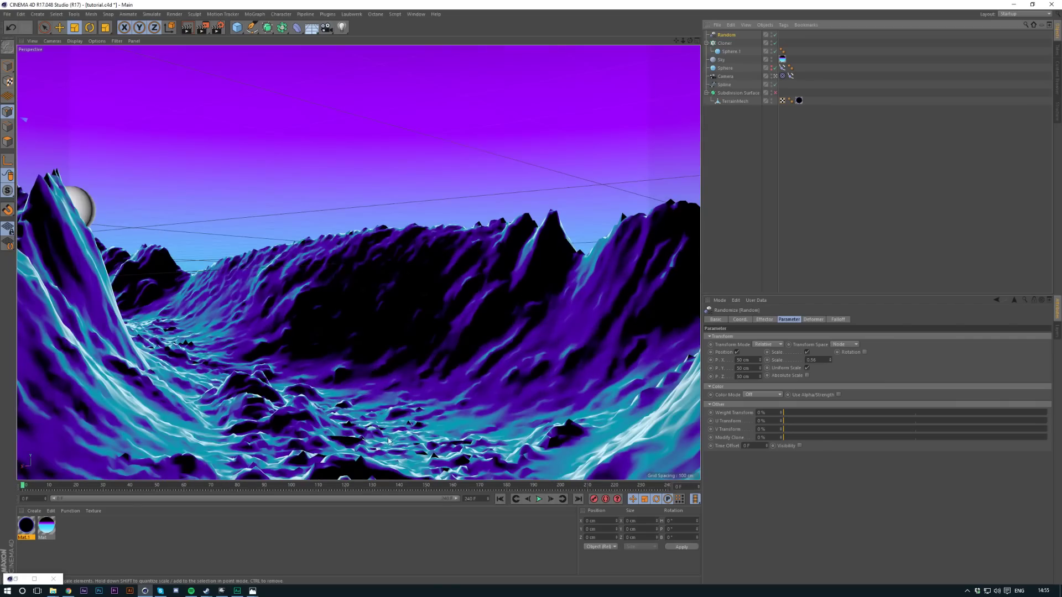
# Scrub to about frame 99, scale down the sphere inside the Cloner, and check the clones at an earlier frame
pyautogui.moveTo(39, 489); pyautogui.dragTo(289, 482)
pyautogui.click(731, 51)
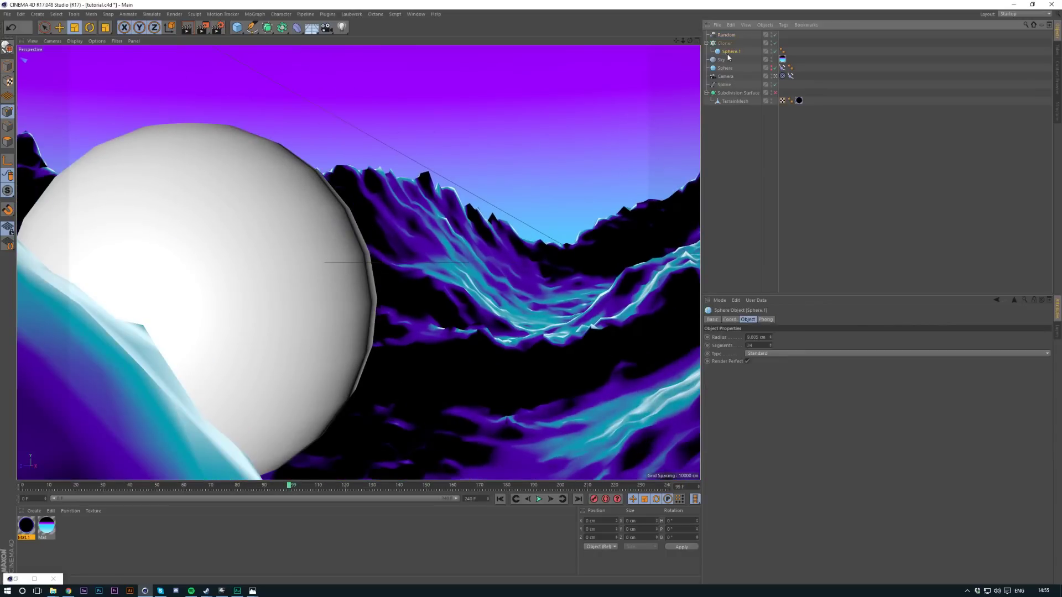
pyautogui.moveTo(399, 265); pyautogui.dragTo(133, 300)
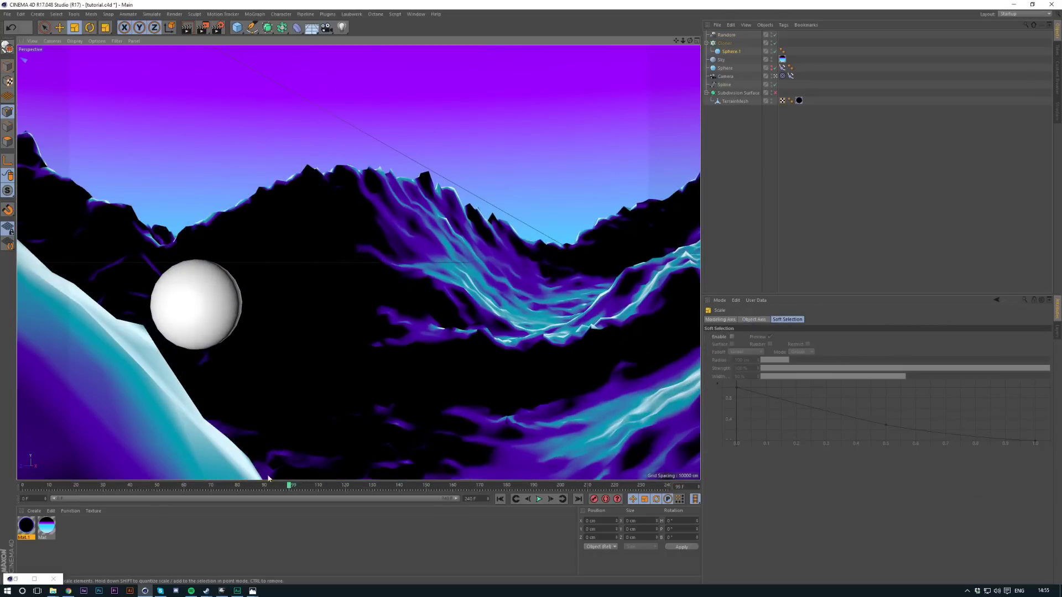
pyautogui.moveTo(289, 483); pyautogui.dragTo(176, 486)
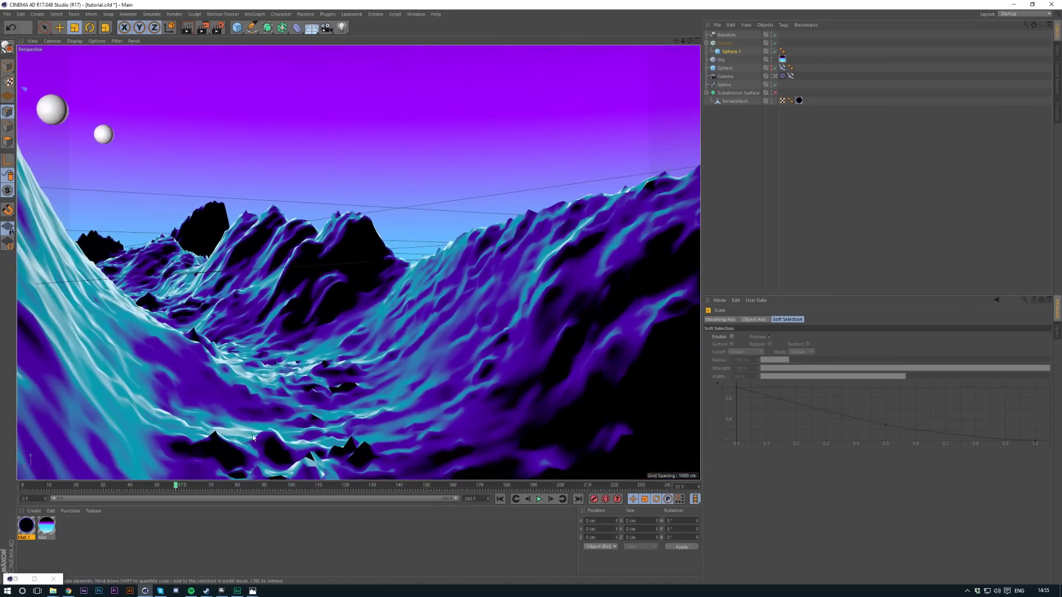
# Set the Cloner's clone count along the spline to 40
pyautogui.click(724, 42)
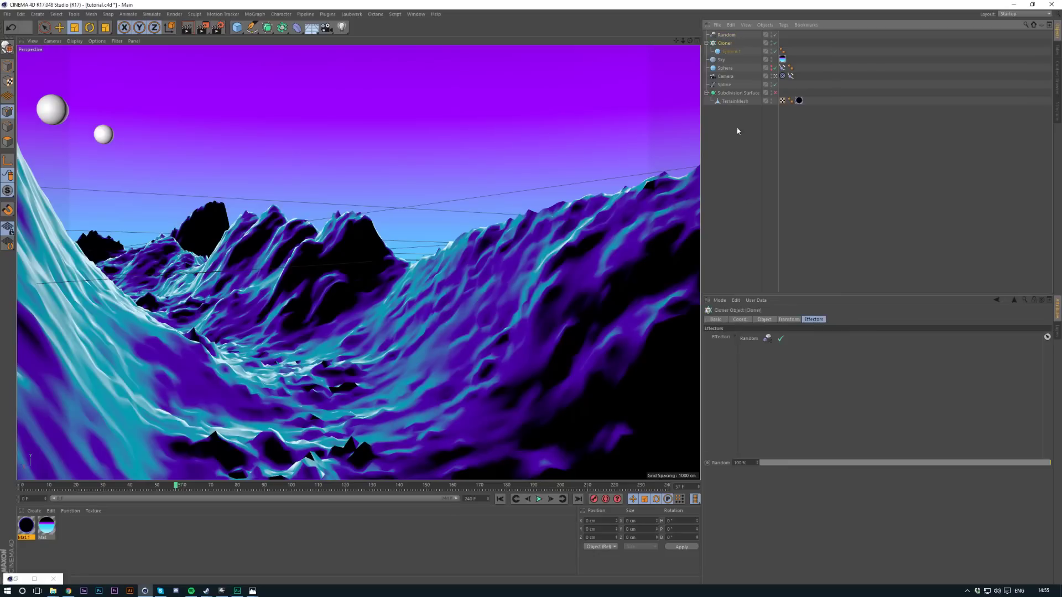
pyautogui.click(765, 320)
pyautogui.moveTo(842, 400); pyautogui.dragTo(889, 401)
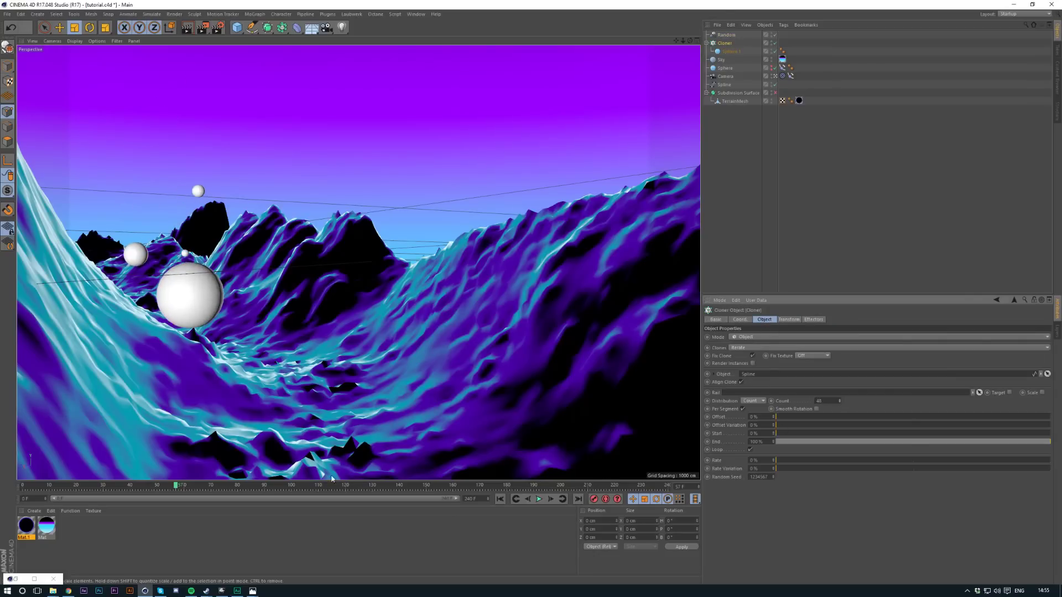
# Apply the black Fresnel material Mat.1 to the Cloner and preview a viewport render at about frame 21
pyautogui.moveTo(175, 485); pyautogui.dragTo(78, 486)
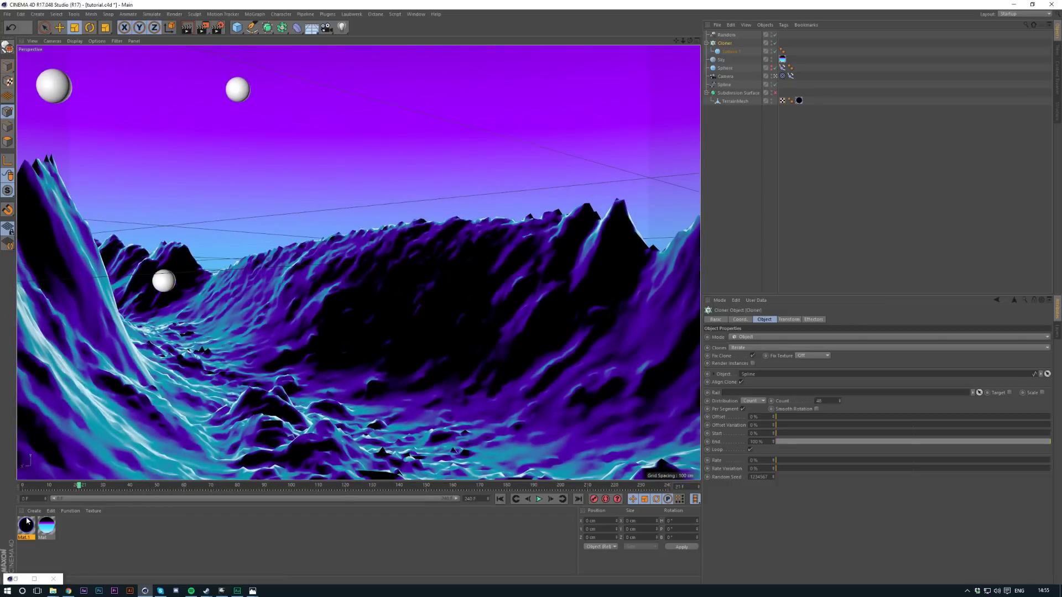
pyautogui.moveTo(26, 526); pyautogui.dragTo(725, 43)
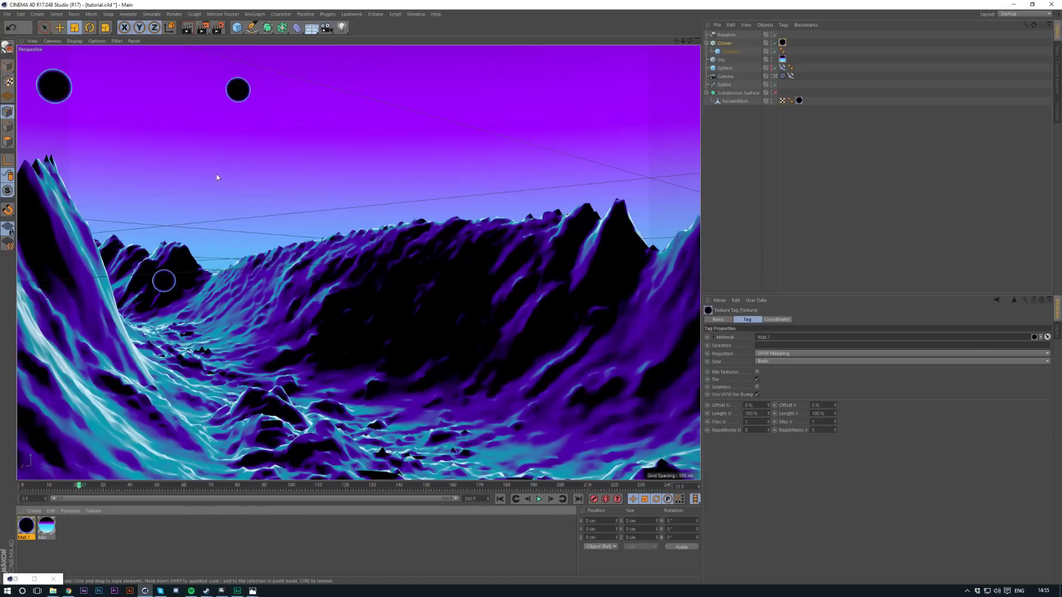
pyautogui.hotkey('ctrl', 'r')
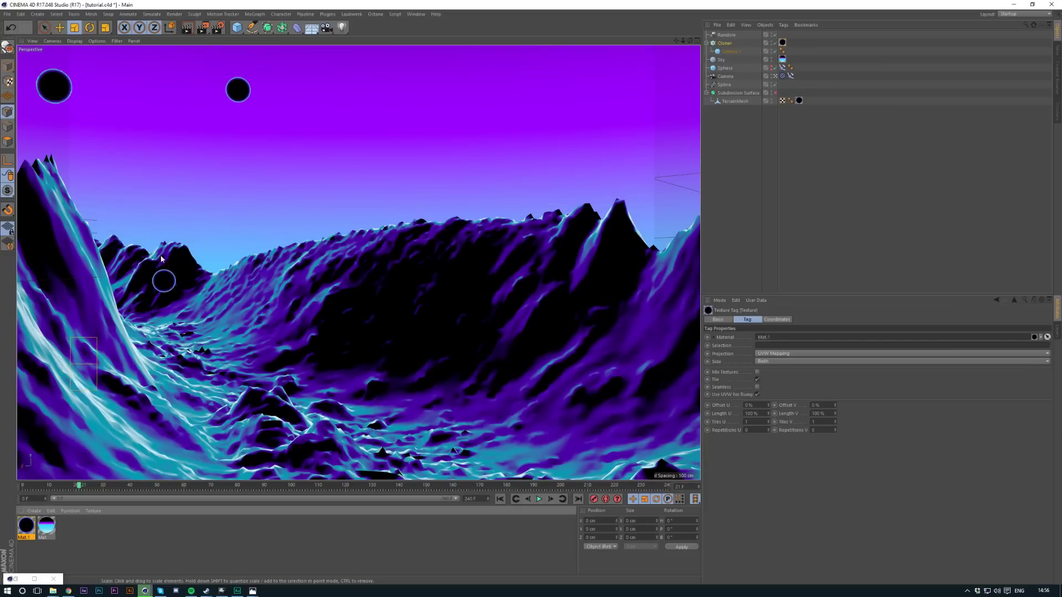
pyautogui.click(815, 157)
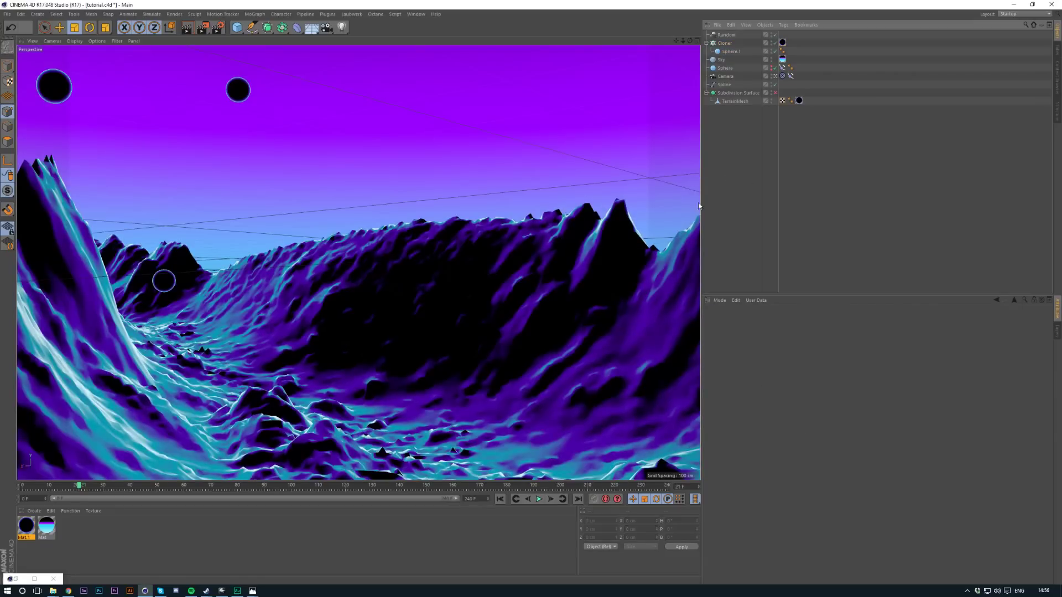
# Create a new large sphere and move it out of the terrain to just beyond the landscape's edge
pyautogui.click(237, 27)
pyautogui.click(400, 54)
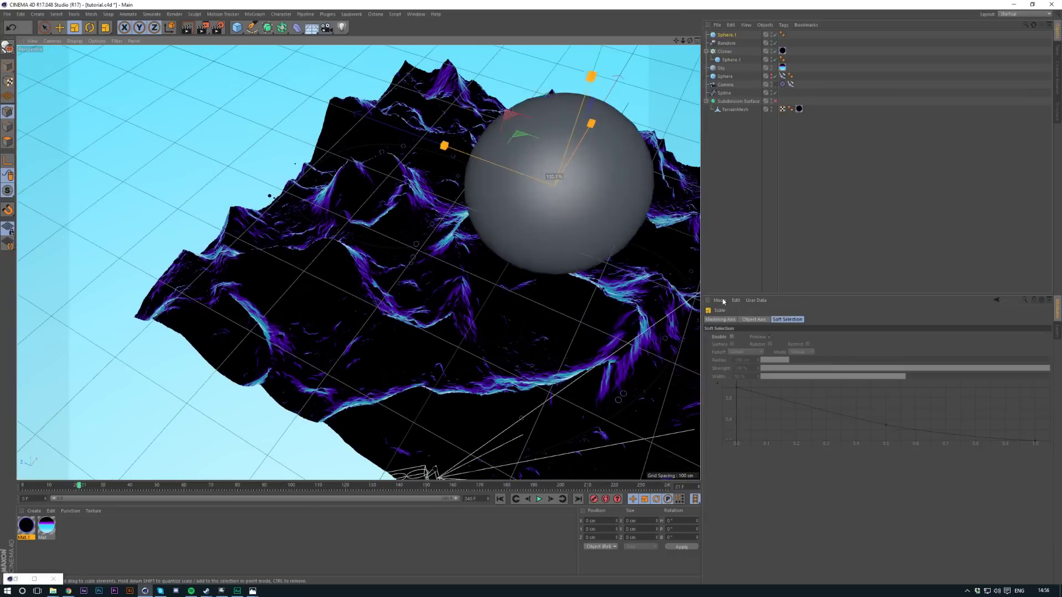
pyautogui.press('e')
pyautogui.moveTo(459, 155); pyautogui.dragTo(657, 44)
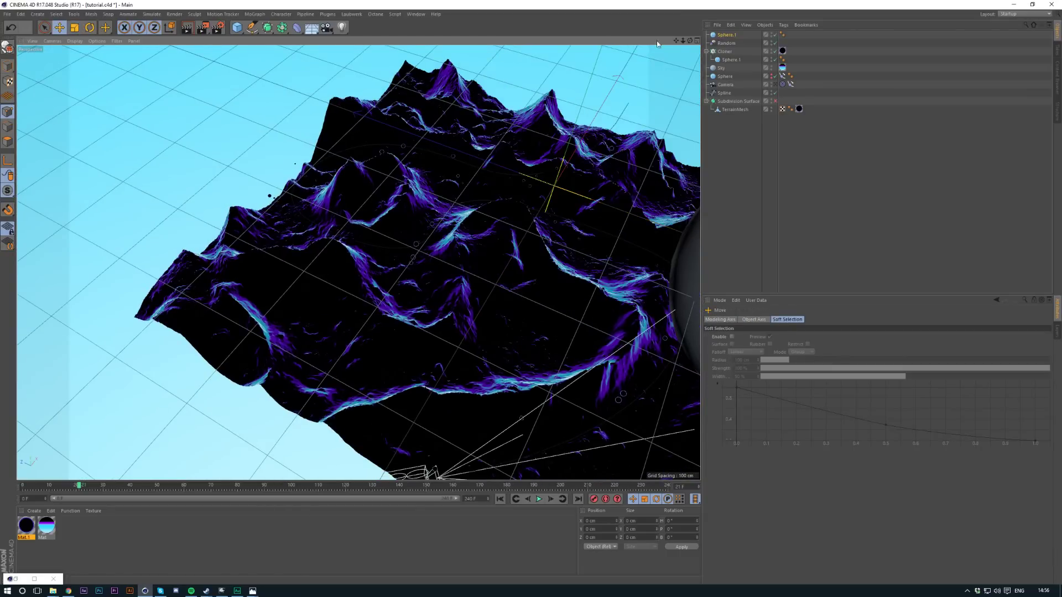
pyautogui.keyDown('alt'); pyautogui.moveTo(678, 354); pyautogui.dragTo(370, 271, button='middle'); pyautogui.keyUp('alt')
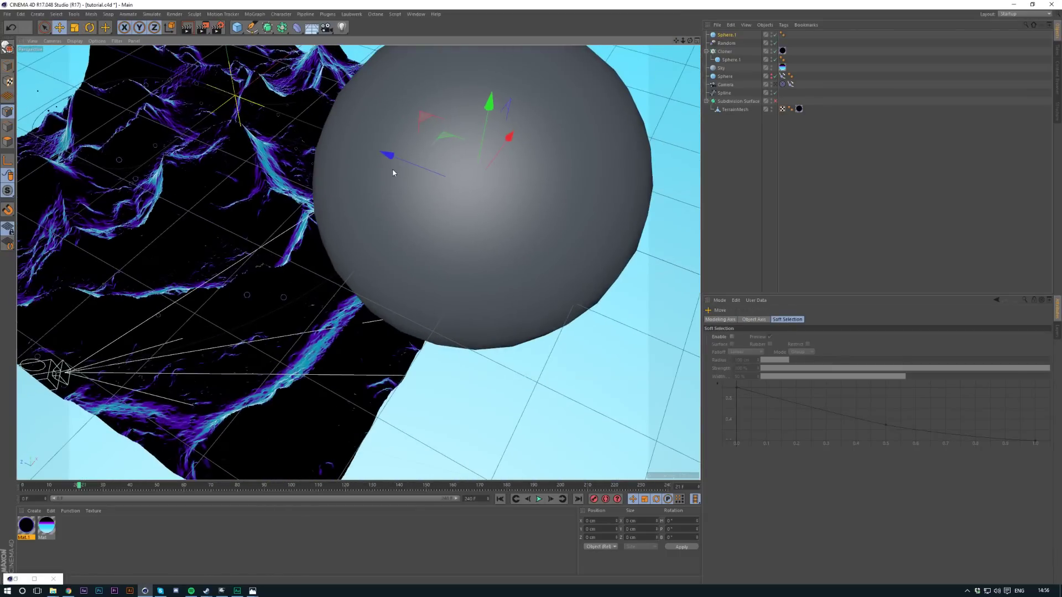
pyautogui.moveTo(400, 164); pyautogui.dragTo(557, 216)
pyautogui.moveTo(668, 170); pyautogui.dragTo(627, 293)
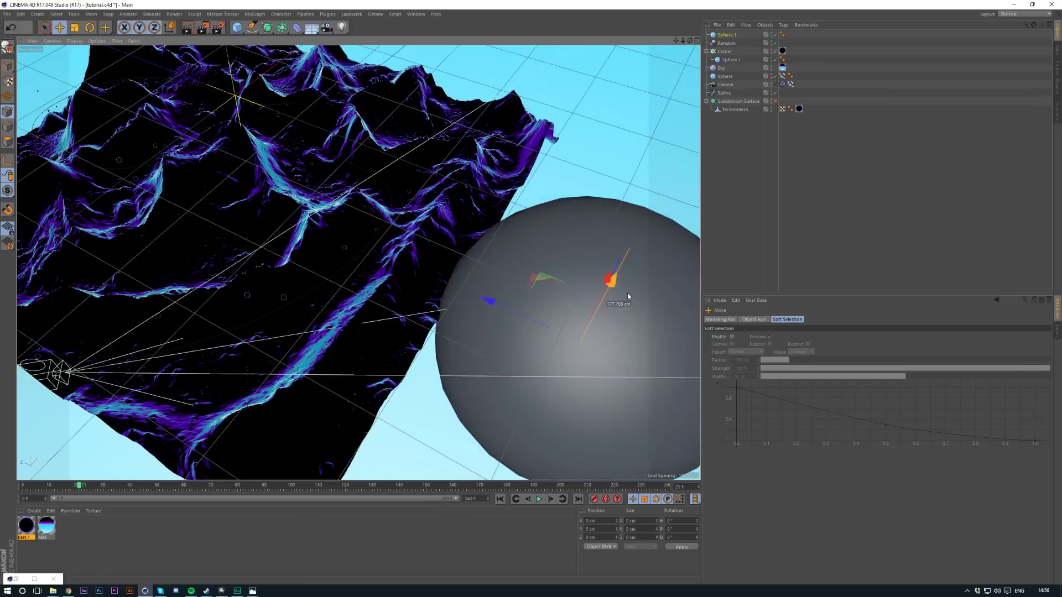
pyautogui.moveTo(489, 314); pyautogui.dragTo(449, 303)
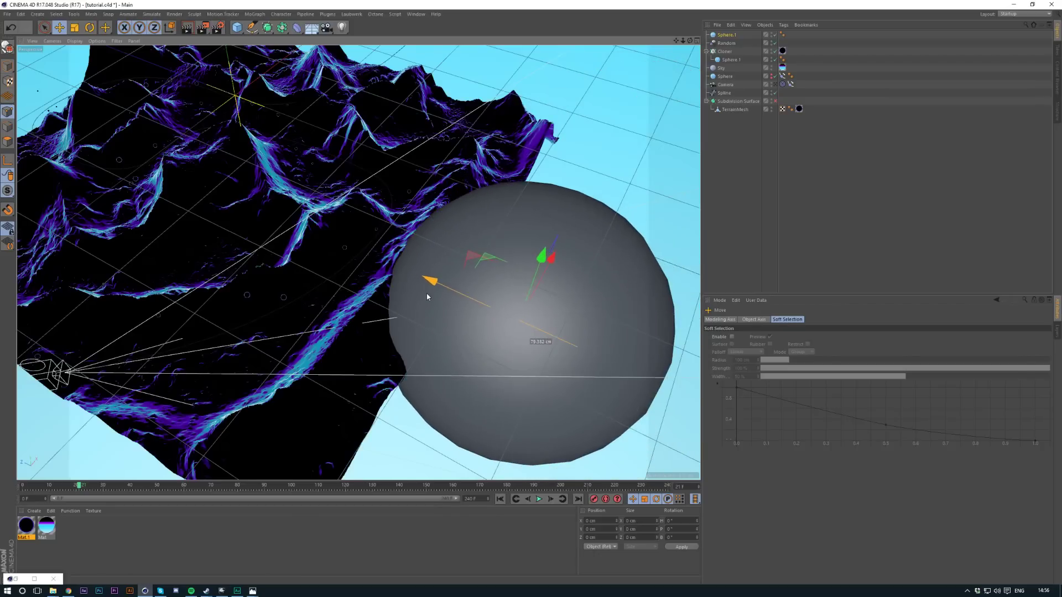
pyautogui.moveTo(427, 297); pyautogui.dragTo(445, 307)
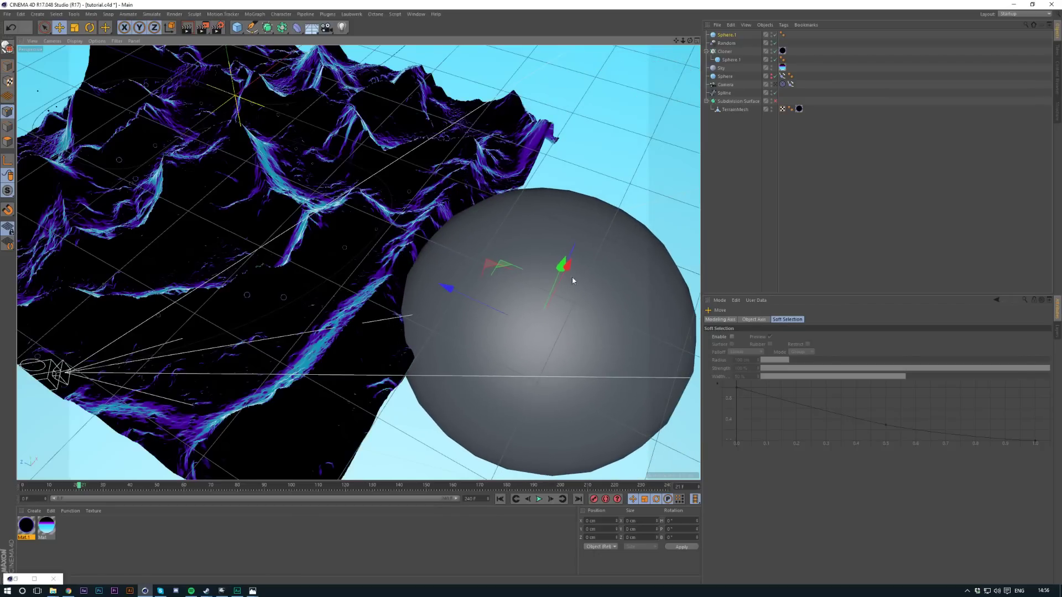
# Return to the camera view and raise and resize the large sphere so it rises behind the mountain ridge like a planet
pyautogui.click(775, 84)
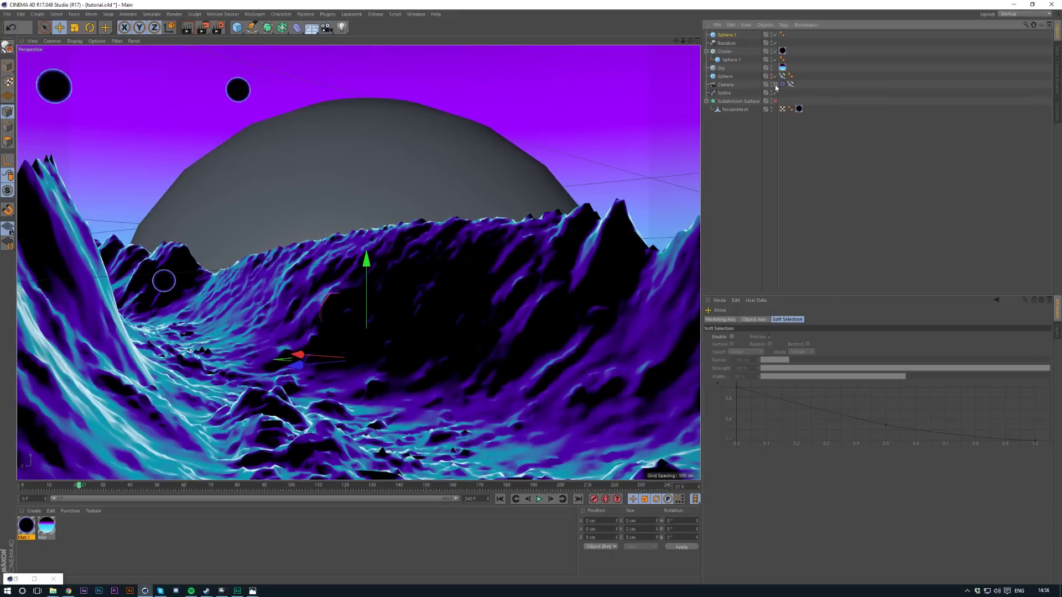
pyautogui.moveTo(363, 268); pyautogui.dragTo(363, 218)
pyautogui.press('t')
pyautogui.press('e')
pyautogui.moveTo(536, 243); pyautogui.dragTo(506, 229)
pyautogui.press('t')
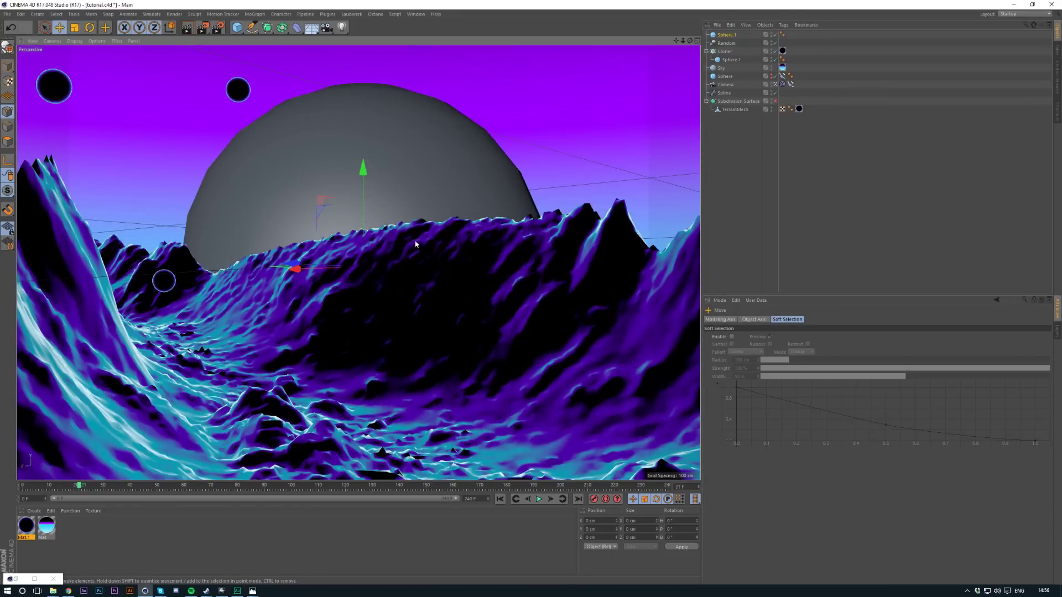
# Duplicate the large sphere, shrink the copy to a tiny ball and place it in the sky beside the planet
pyautogui.press('e')
pyautogui.keyDown('ctrl'); pyautogui.moveTo(463, 207); pyautogui.dragTo(232, 127); pyautogui.keyUp('ctrl')
pyautogui.press('t')
pyautogui.moveTo(232, 127); pyautogui.dragTo(91, 205)
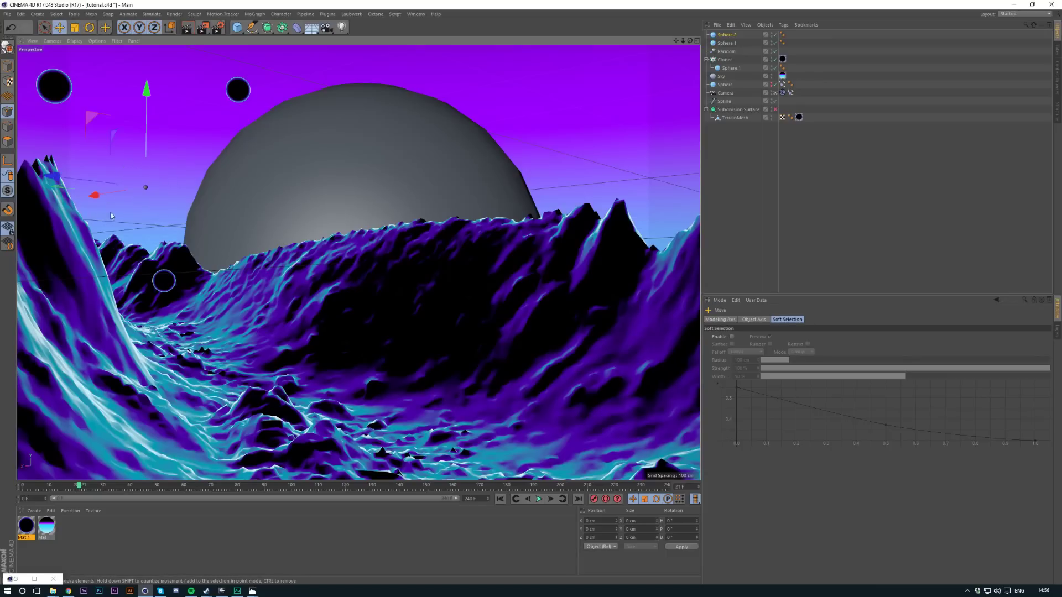
# Make three more copies of the tiny sphere, varying their sizes and positions to form a small cluster
pyautogui.press('e')
pyautogui.hotkey('ctrl', 'c')
pyautogui.hotkey('ctrl', 'v')
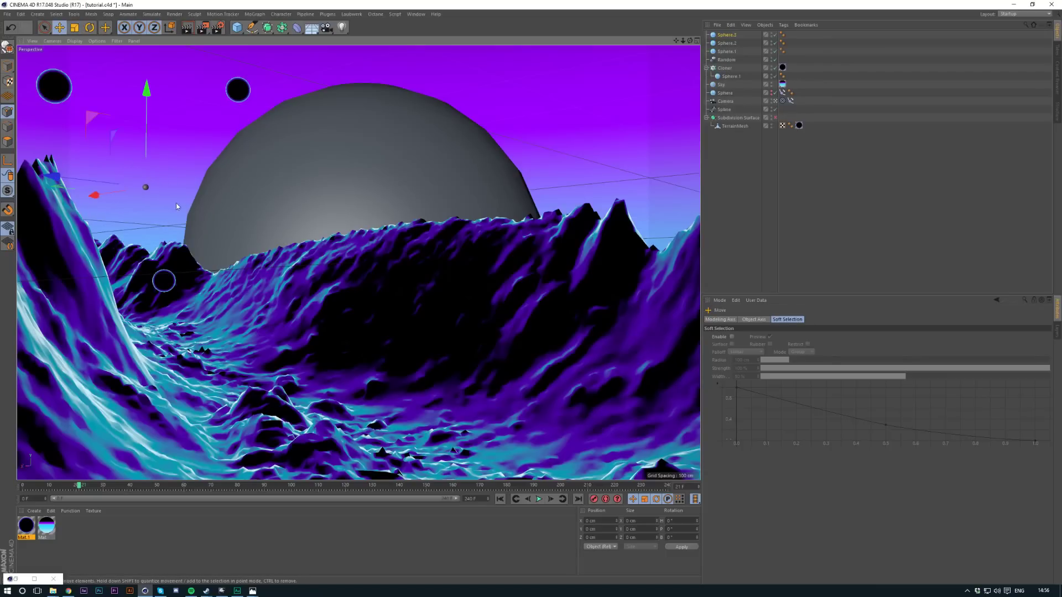
pyautogui.moveTo(157, 205); pyautogui.dragTo(219, 198)
pyautogui.press('t')
pyautogui.press('e')
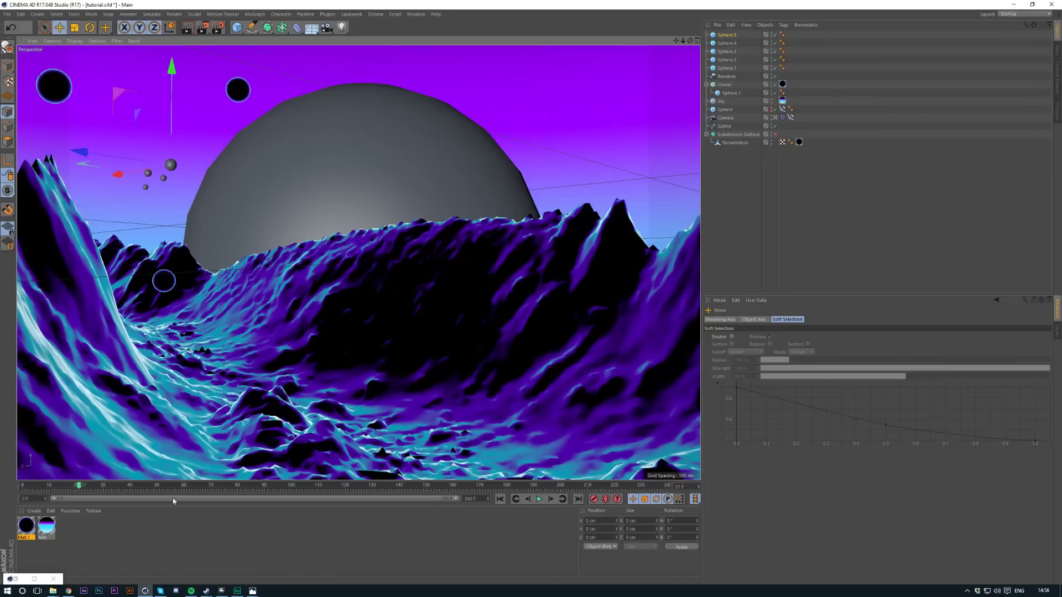
# Group the four small sky spheres, Sphere.2 through Sphere.5, under a null
pyautogui.keyDown('shift'); pyautogui.click(726, 60); pyautogui.keyUp('shift')
pyautogui.click(733, 60)
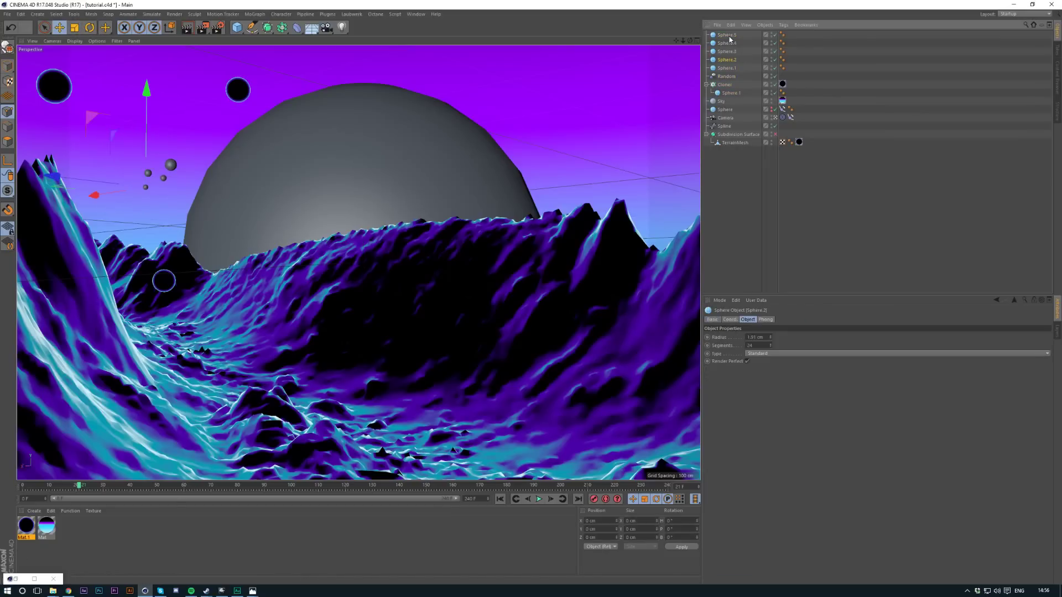
pyautogui.keyDown('shift'); pyautogui.click(733, 36); pyautogui.keyUp('shift')
pyautogui.hotkey('alt', 'g')
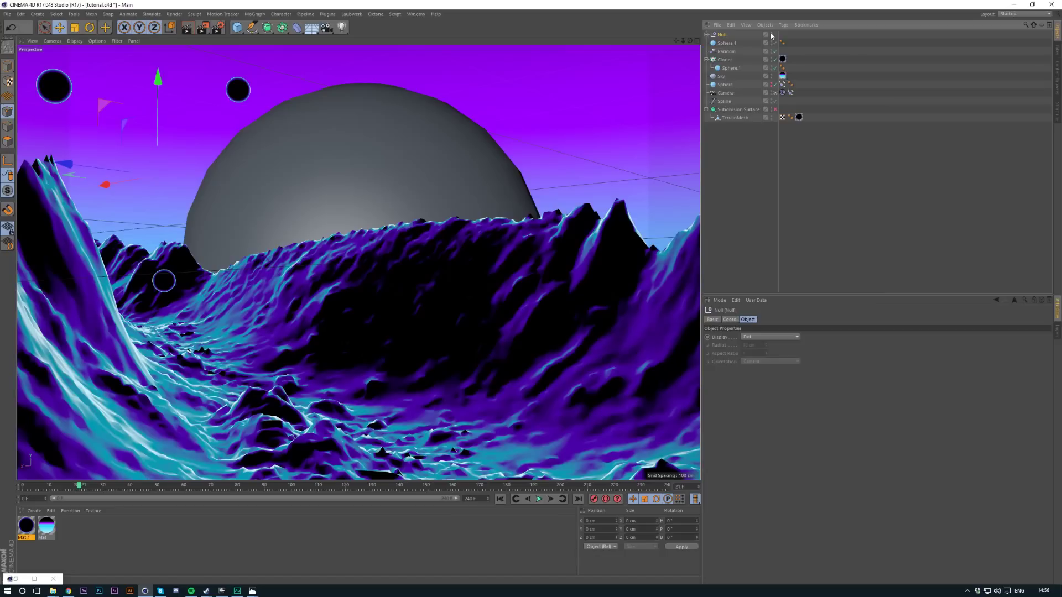
pyautogui.click(772, 36)
# Create a new material with Color and Reflectance disabled and Luminance enabled
pyautogui.doubleClick(117, 539)
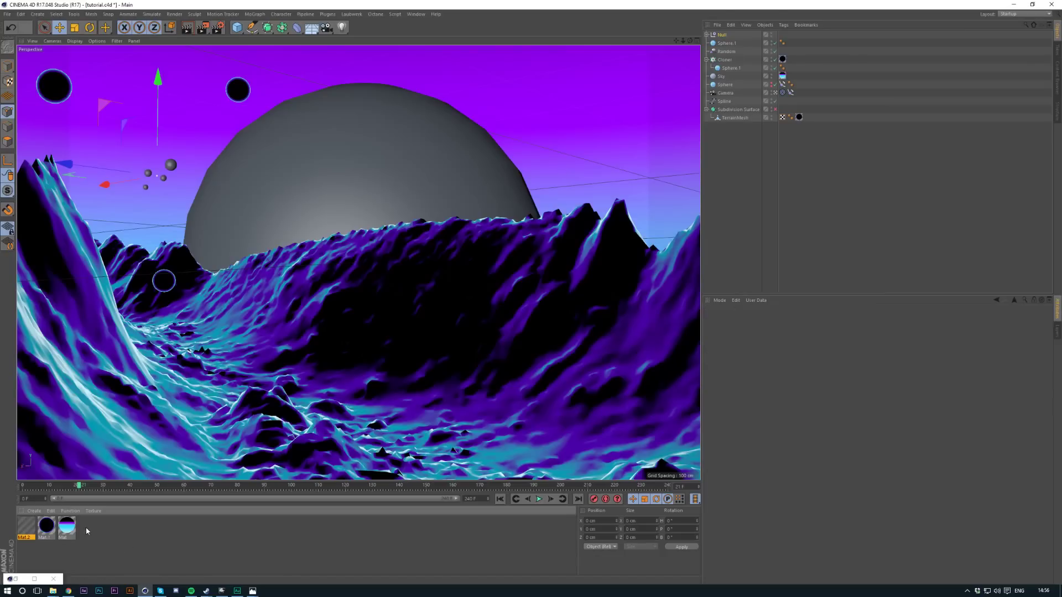
pyautogui.doubleClick(26, 526)
pyautogui.click(166, 144)
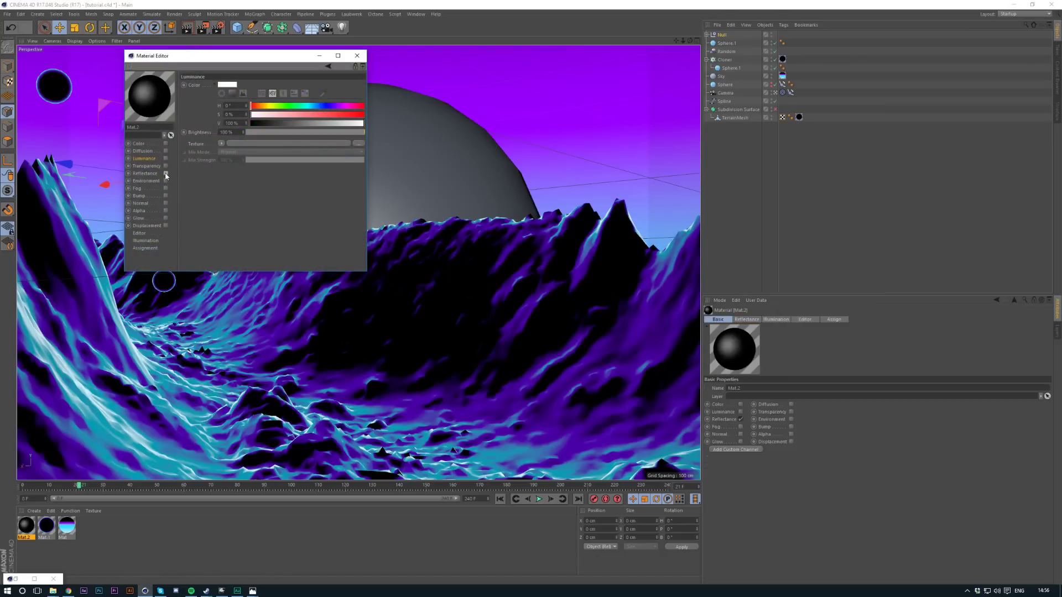
pyautogui.click(165, 173)
pyautogui.click(166, 158)
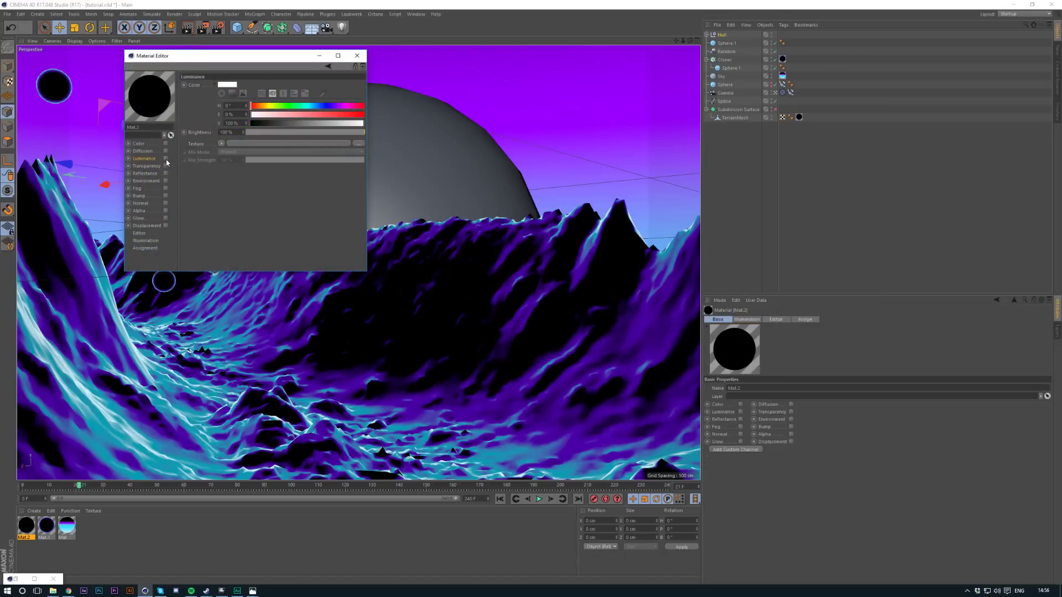
# Set the new material's luminance color to bright cyan and apply it to the null holding the small spheres
pyautogui.click(234, 86)
pyautogui.click(250, 84)
pyautogui.moveTo(251, 92); pyautogui.dragTo(292, 99)
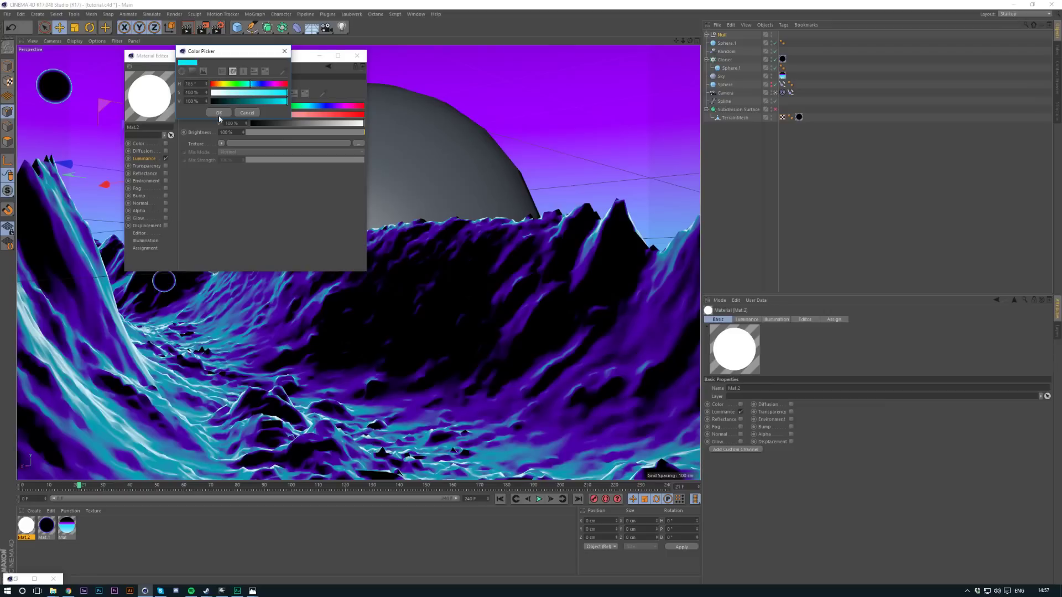
pyautogui.click(219, 112)
pyautogui.click(357, 55)
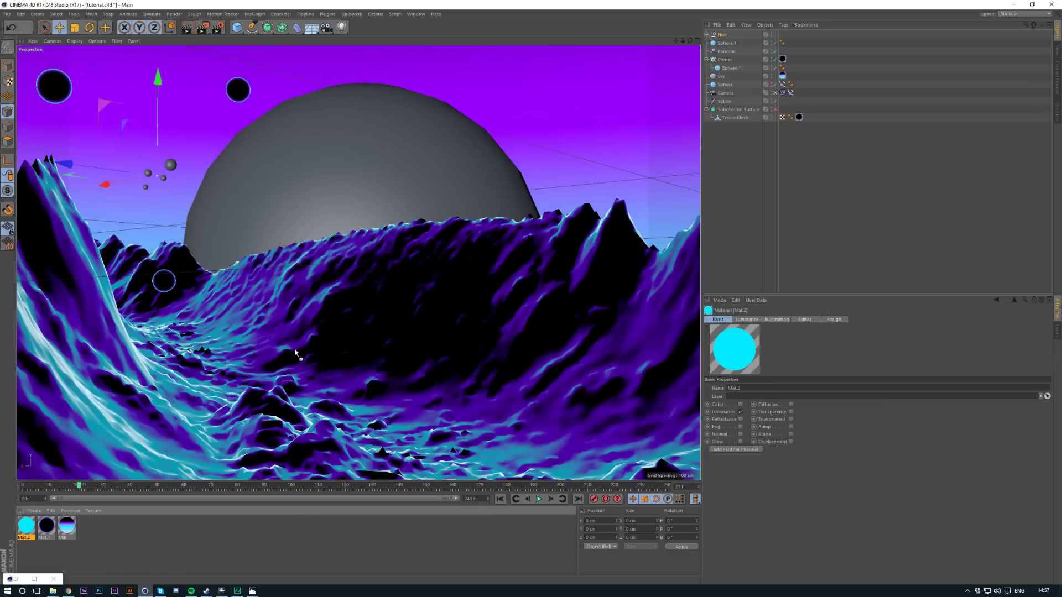
pyautogui.moveTo(728, 44); pyautogui.dragTo(723, 36)
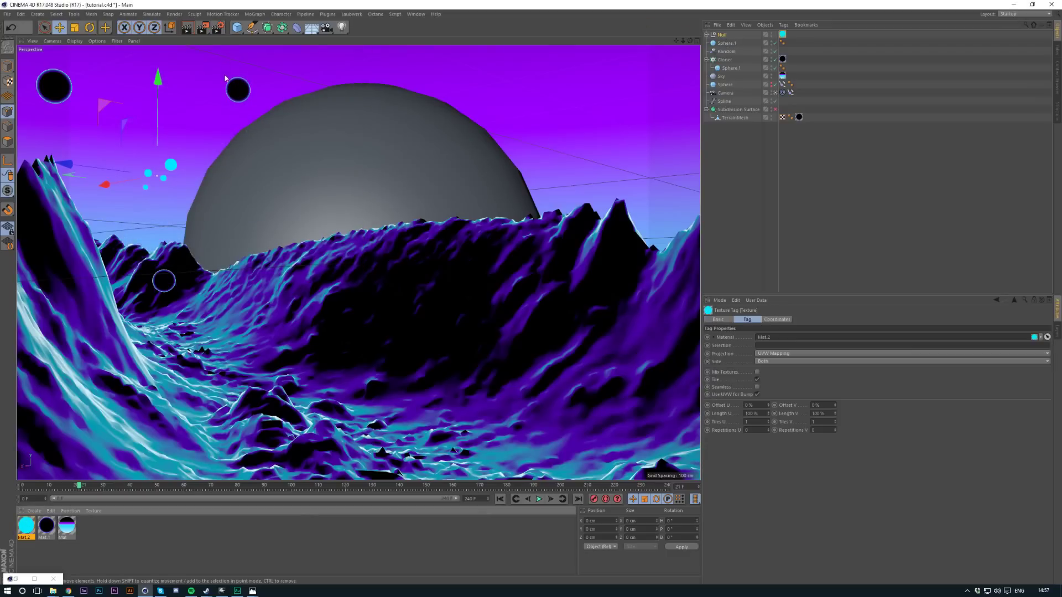
pyautogui.click(782, 194)
# Create another material, apply it to the large planet sphere, disable its Color and Reflectance and enable Luminance
pyautogui.doubleClick(151, 536)
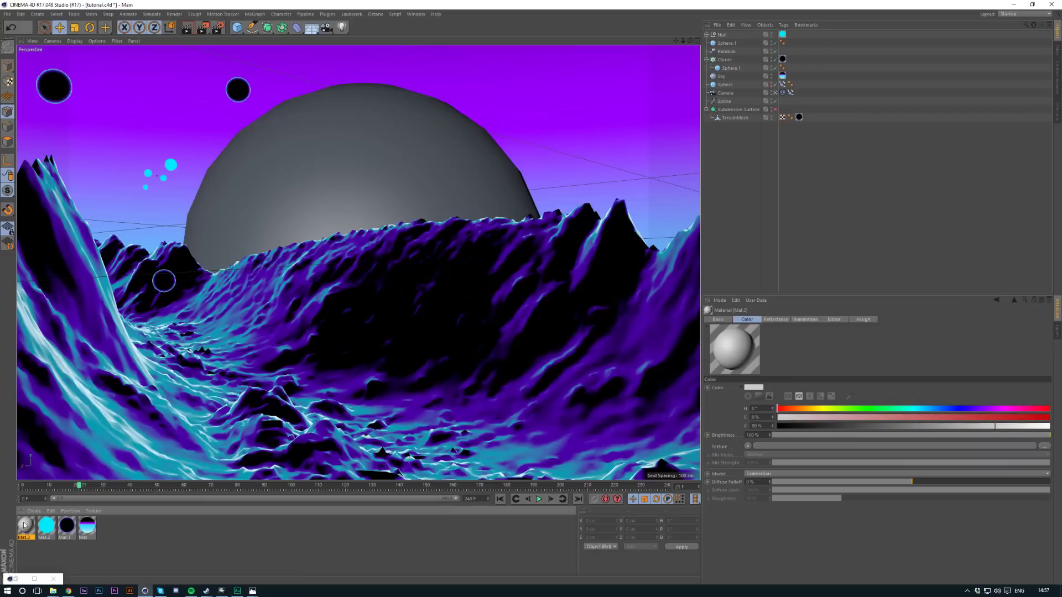
pyautogui.moveTo(351, 123)
pyautogui.mouseDown()
pyautogui.moveTo(367, 142)
pyautogui.moveTo(358, 136)
pyautogui.mouseUp()
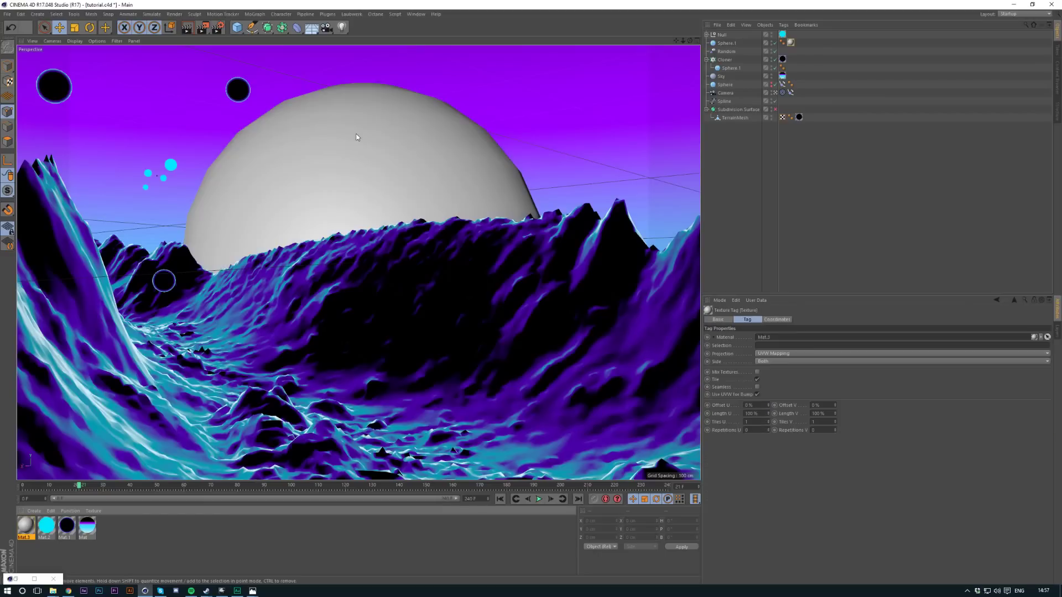
pyautogui.doubleClick(24, 527)
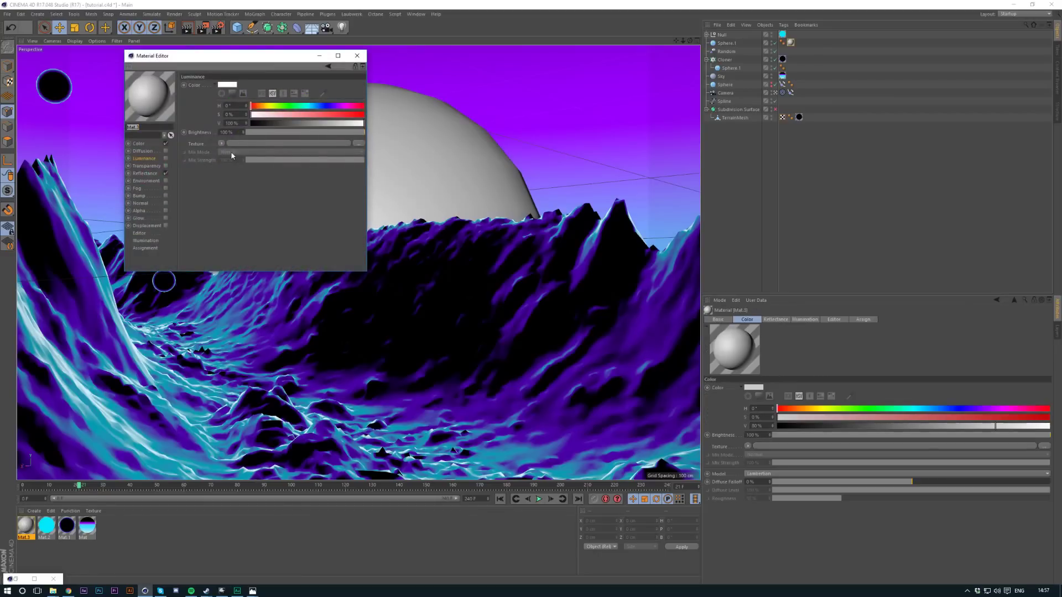
pyautogui.click(166, 143)
pyautogui.click(165, 173)
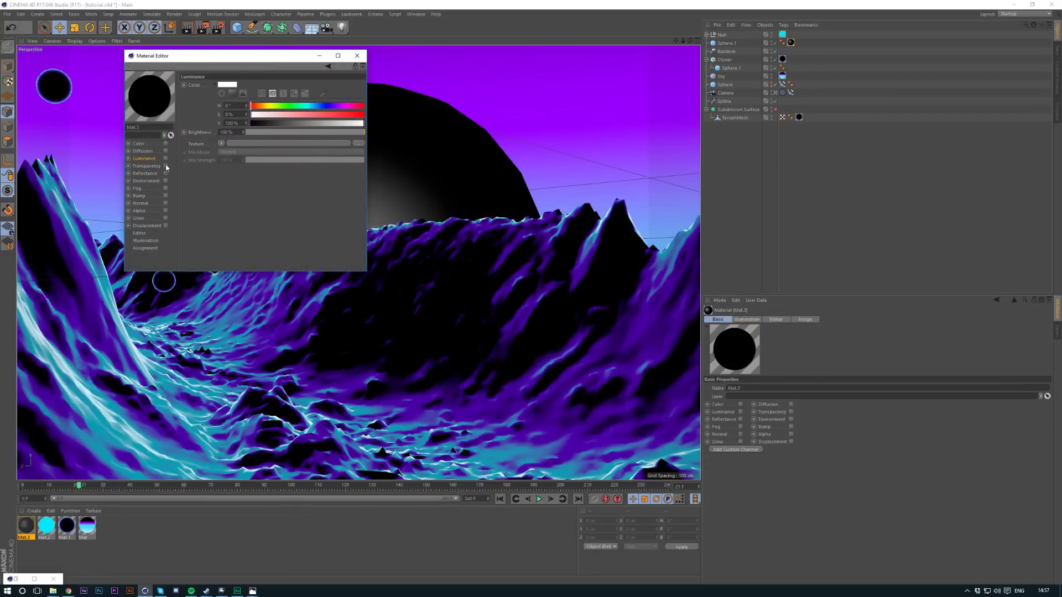
pyautogui.click(165, 158)
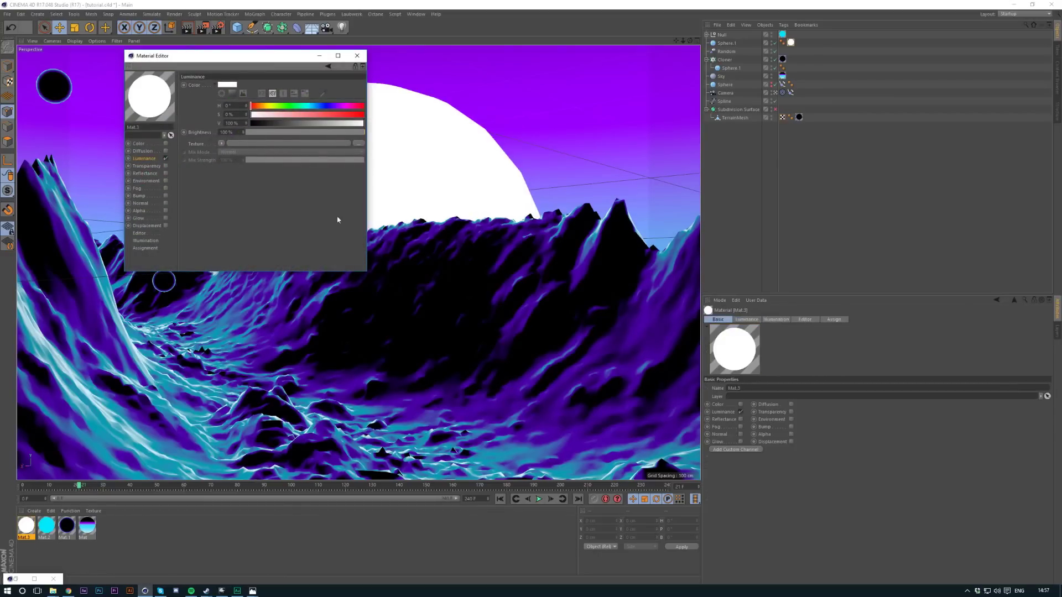
# Load a Gradient shader into the luminance texture of the planet material and set its type to 2D - V
pyautogui.click(221, 143)
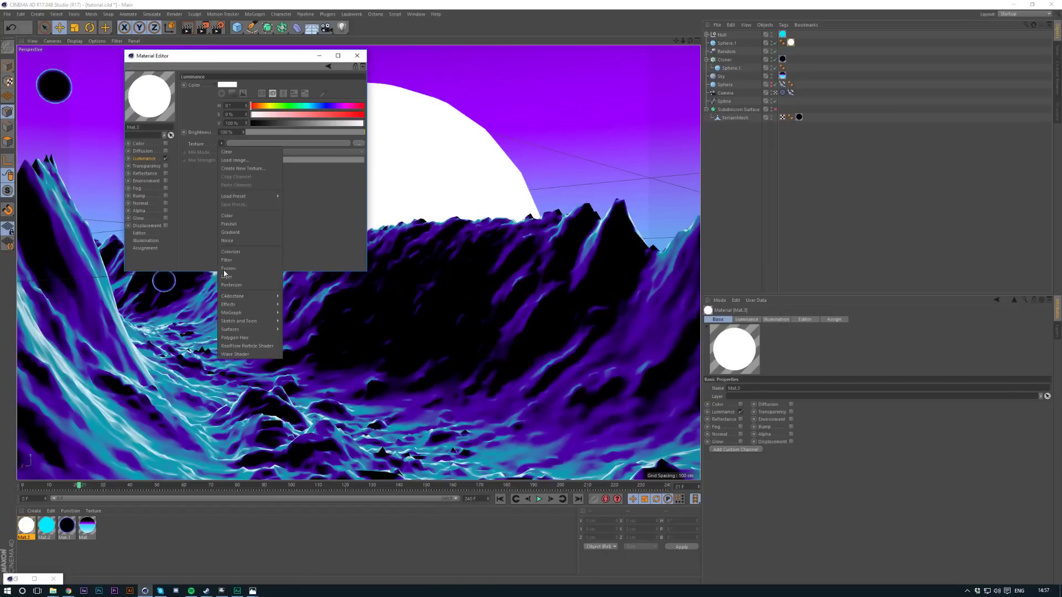
pyautogui.click(237, 227)
pyautogui.click(235, 161)
pyautogui.click(224, 156)
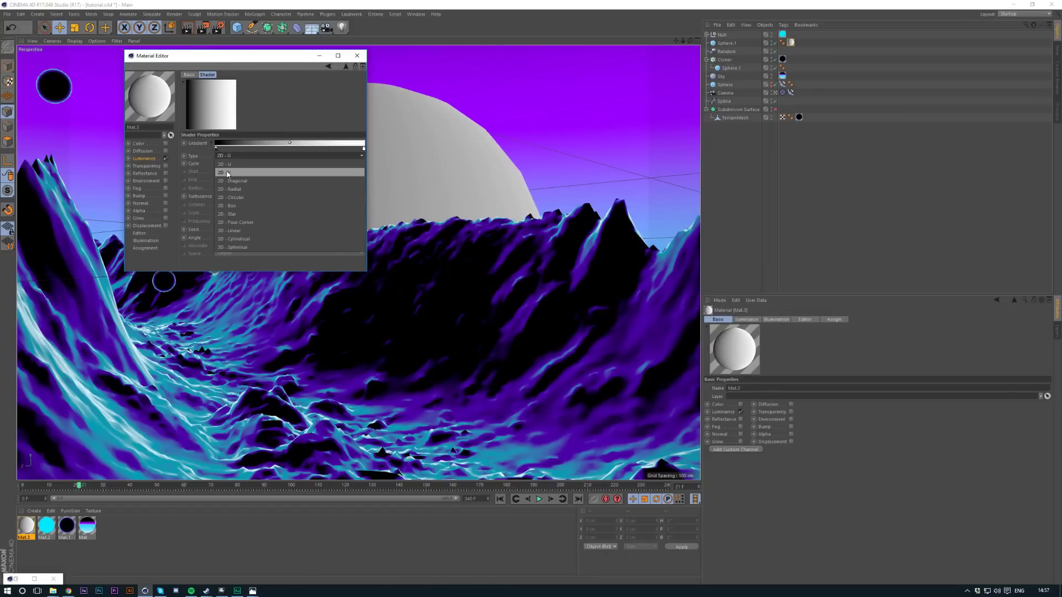
pyautogui.click(226, 172)
# Color the gradient's black knot bright magenta with 100% saturation and shift that knot inward
pyautogui.doubleClick(216, 148)
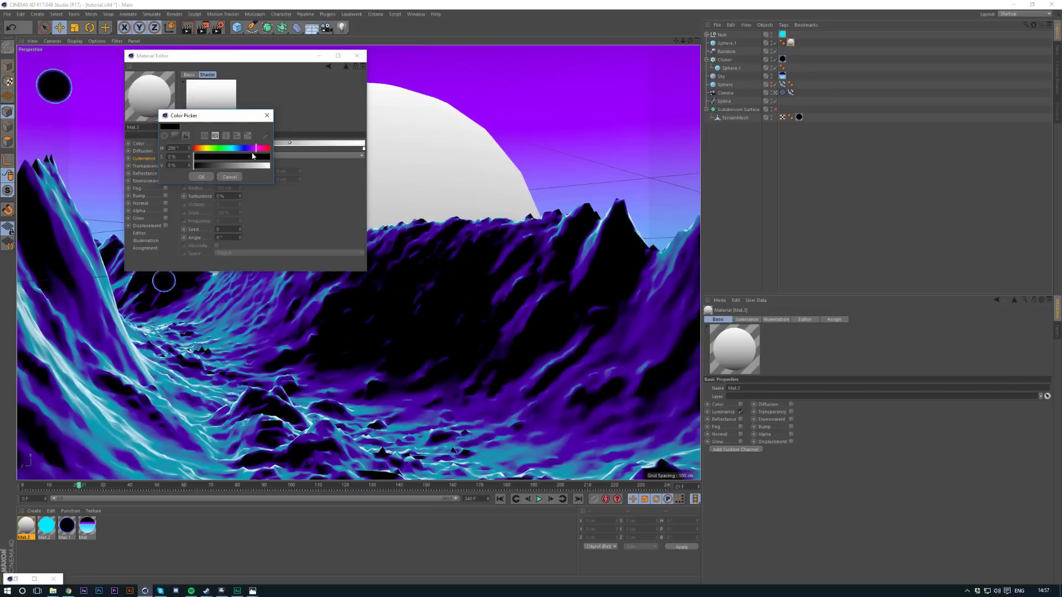
pyautogui.moveTo(253, 157); pyautogui.dragTo(271, 157)
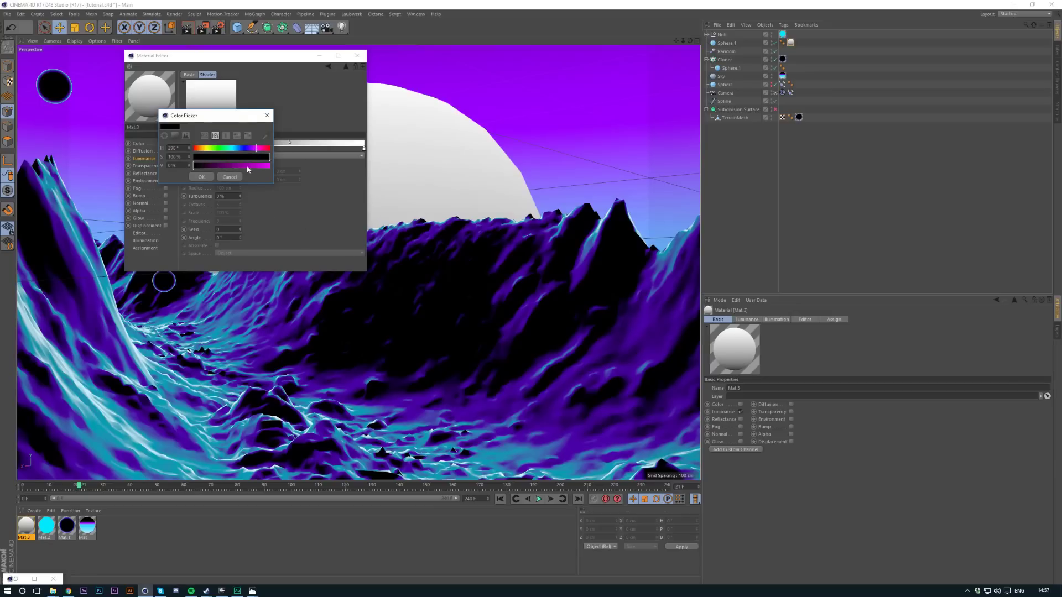
pyautogui.click(201, 177)
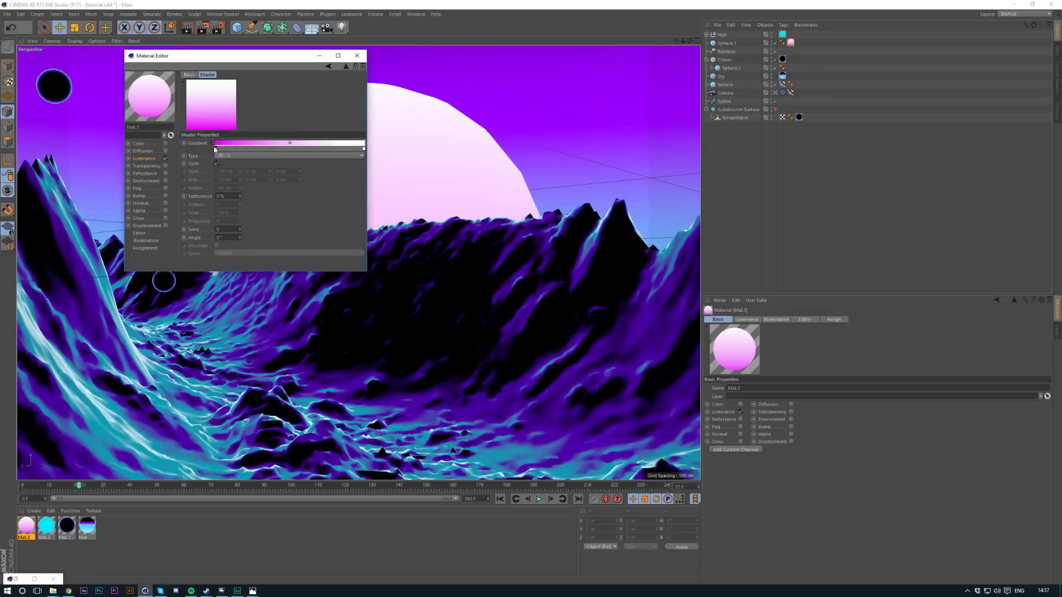
pyautogui.moveTo(227, 149); pyautogui.dragTo(255, 149)
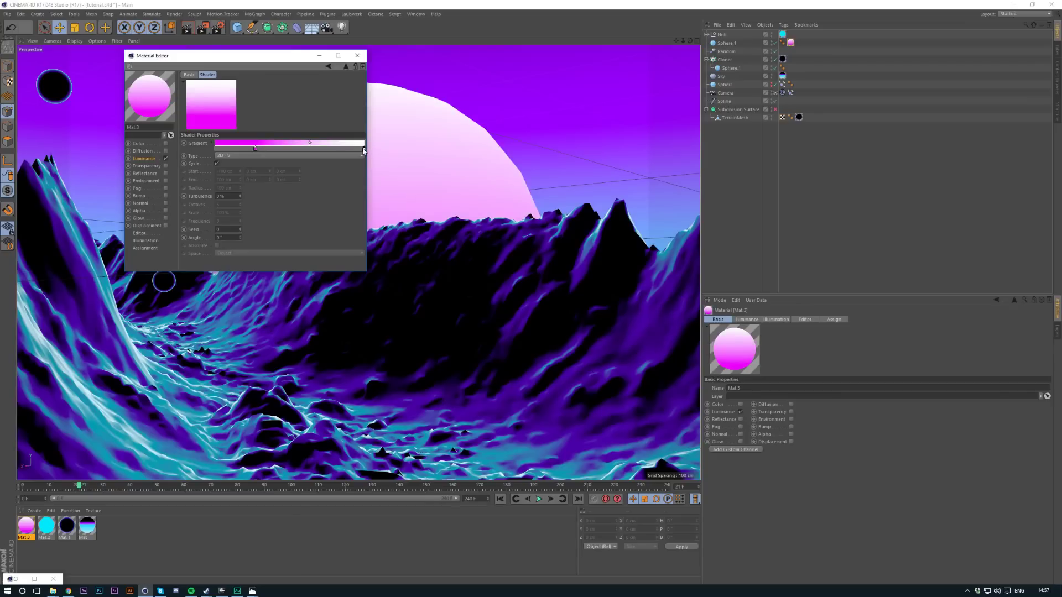
# Color the gradient's white knot blue-violet with 100% saturation and 100% value
pyautogui.doubleClick(364, 149)
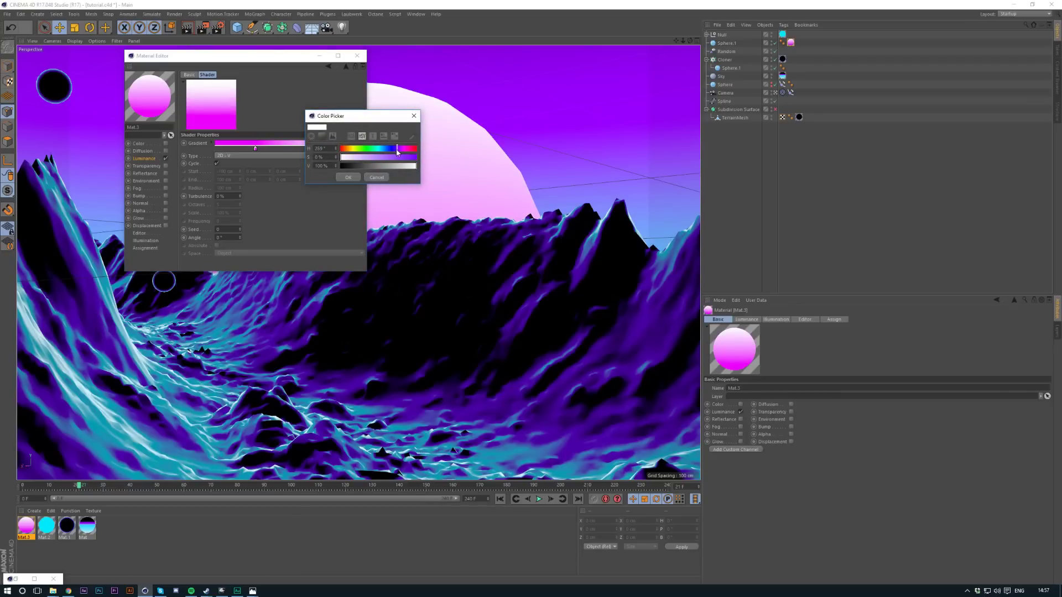
pyautogui.moveTo(402, 160); pyautogui.dragTo(416, 158)
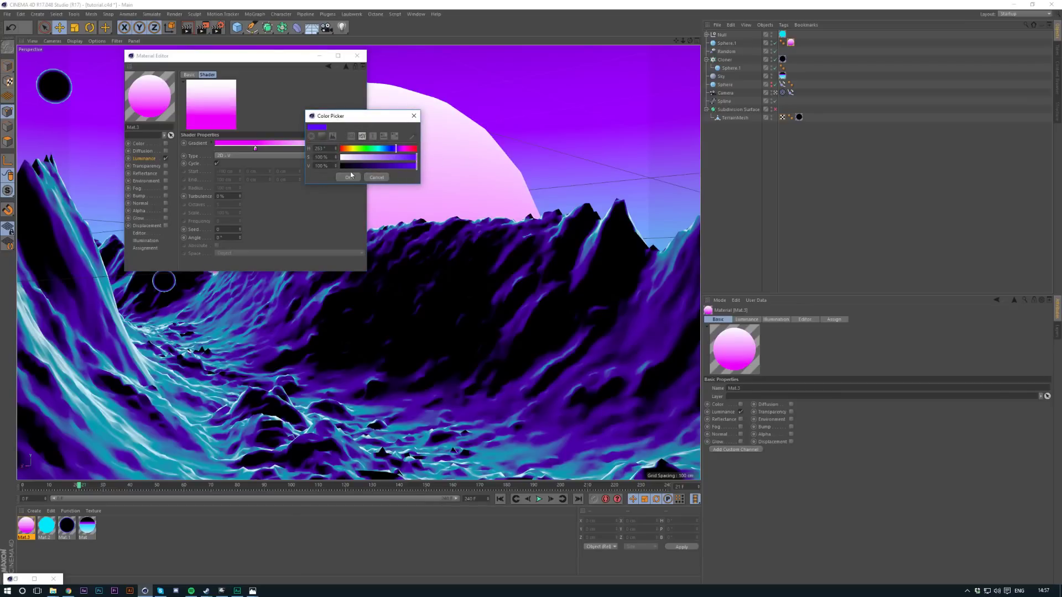
pyautogui.click(348, 177)
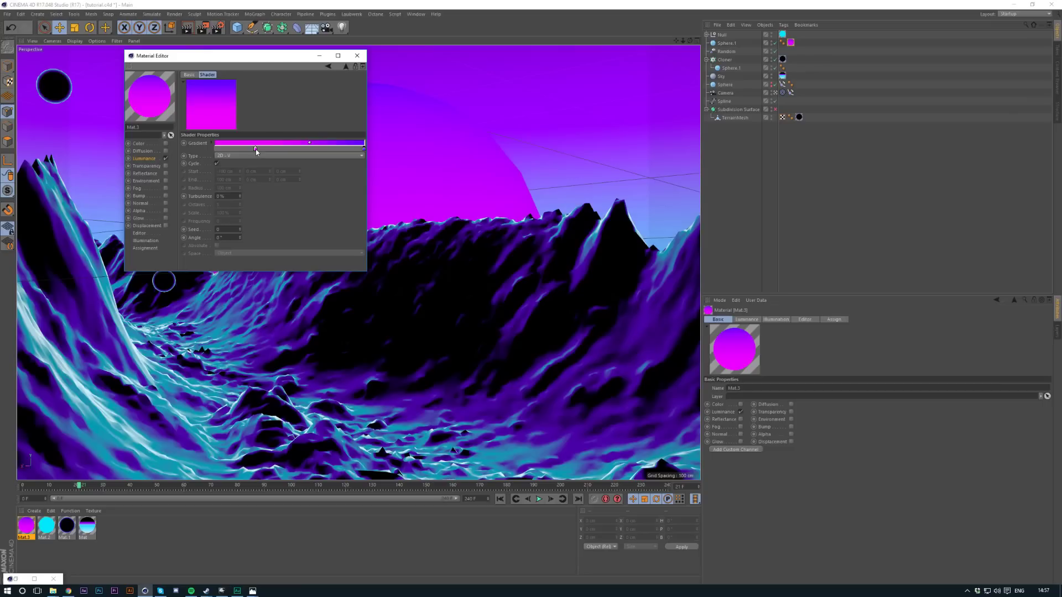
# Bring the magenta and blue-violet knots closer together to tighten the planet's gradient transition, and close the material editor
pyautogui.moveTo(255, 148); pyautogui.dragTo(258, 149)
pyautogui.moveTo(328, 149); pyautogui.dragTo(326, 150)
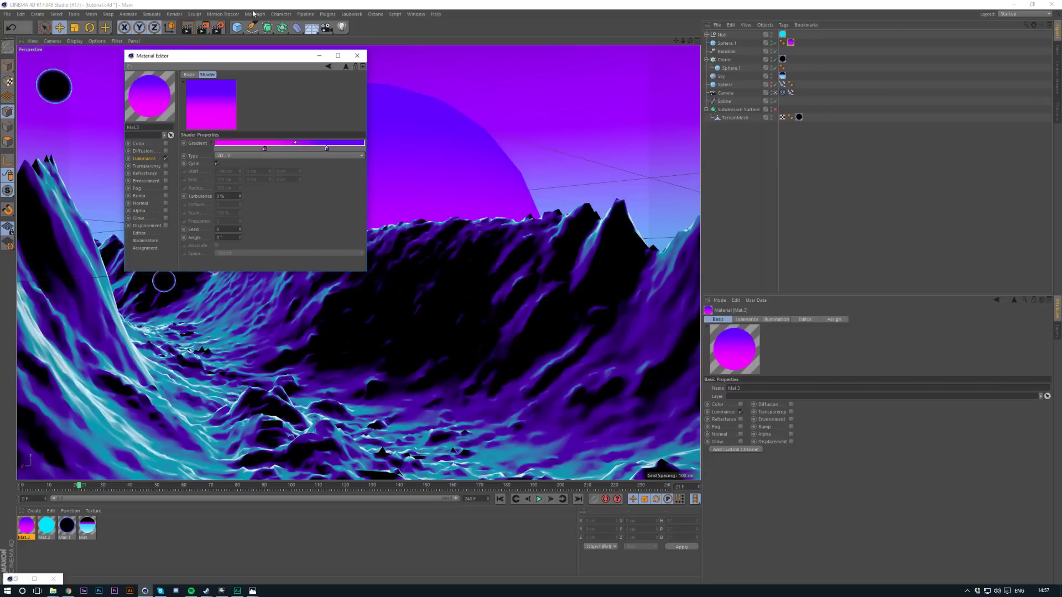
pyautogui.moveTo(253, 64); pyautogui.dragTo(719, 148)
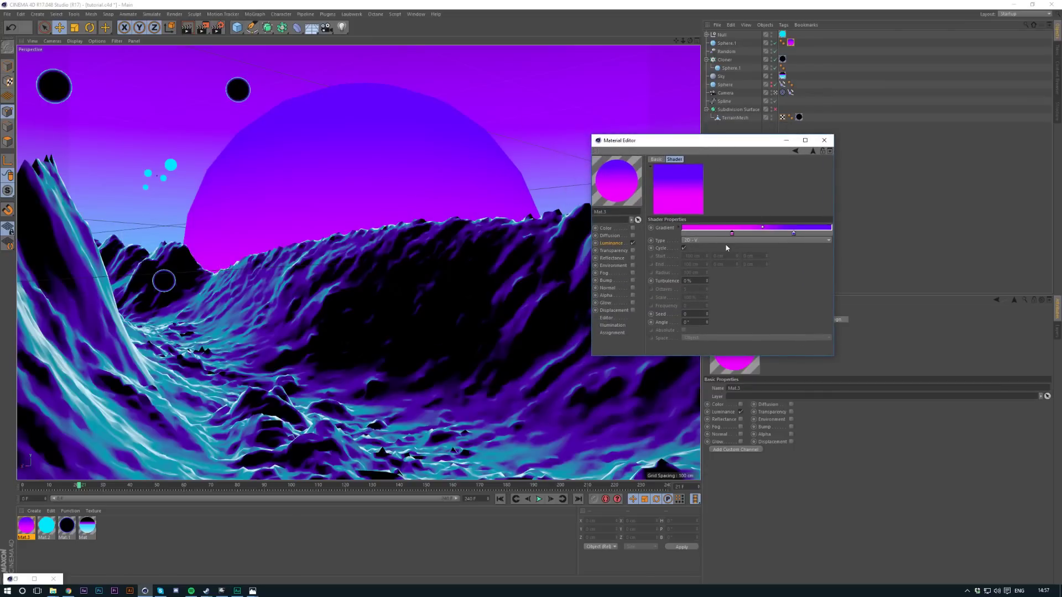
pyautogui.moveTo(750, 236); pyautogui.dragTo(748, 238)
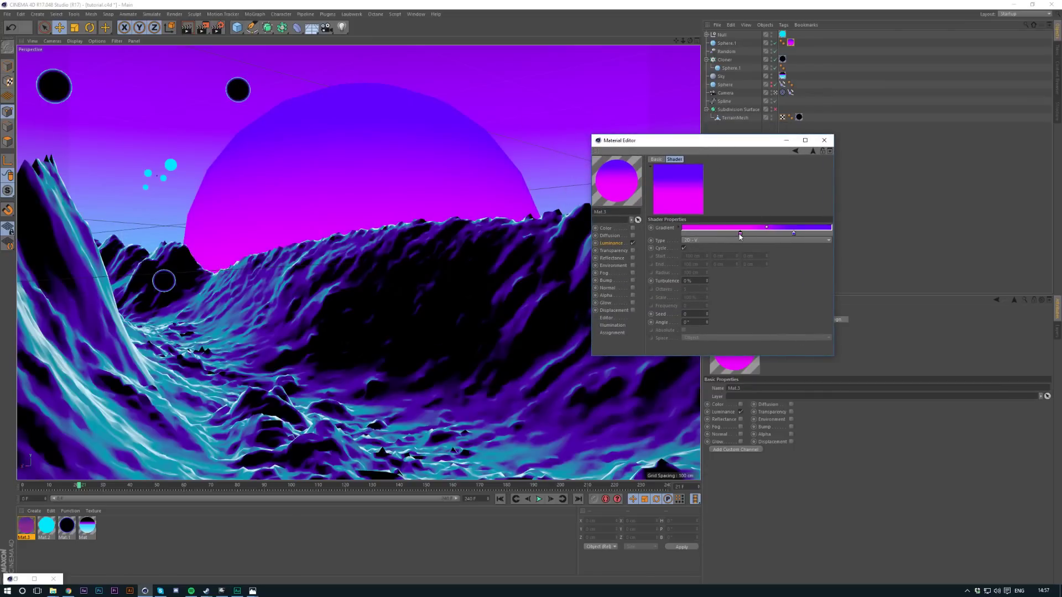
pyautogui.click(824, 140)
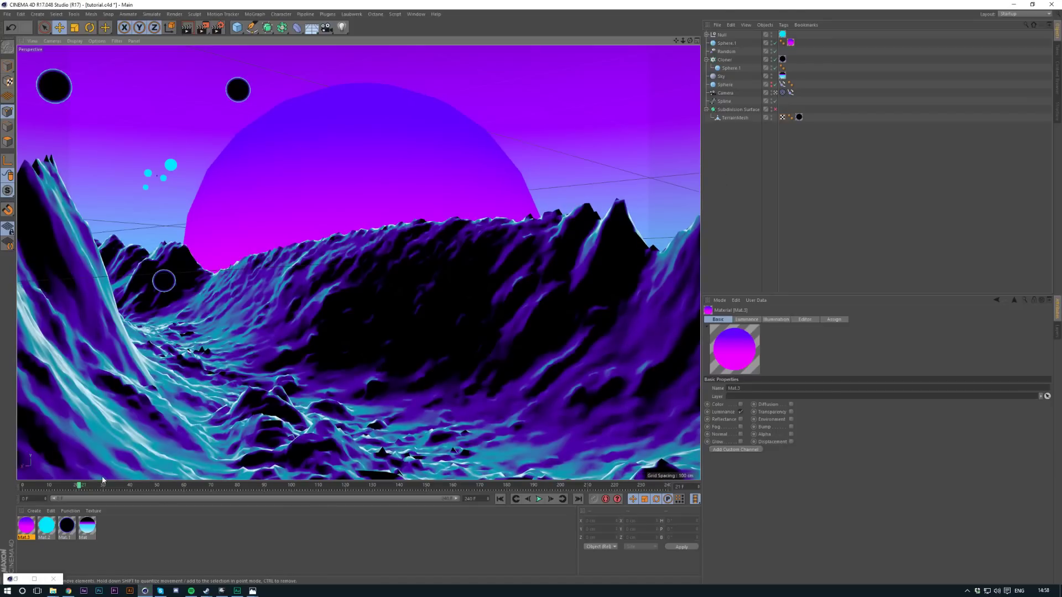
# Go to frame 108, leave the camera view and duplicate the gradient planet to the far side of the terrain
pyautogui.moveTo(102, 484); pyautogui.dragTo(313, 504)
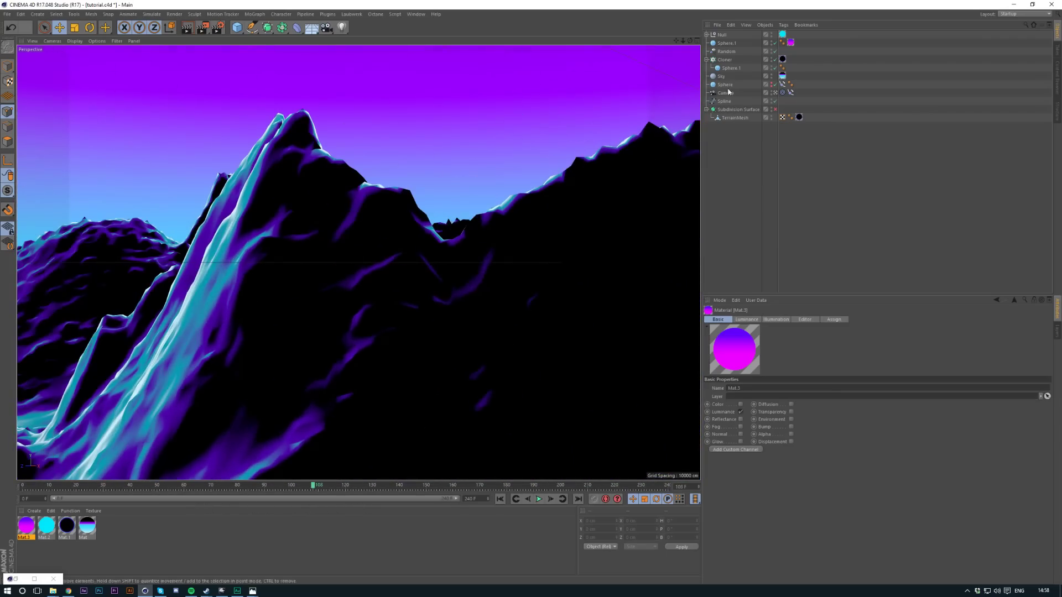
pyautogui.click(782, 92)
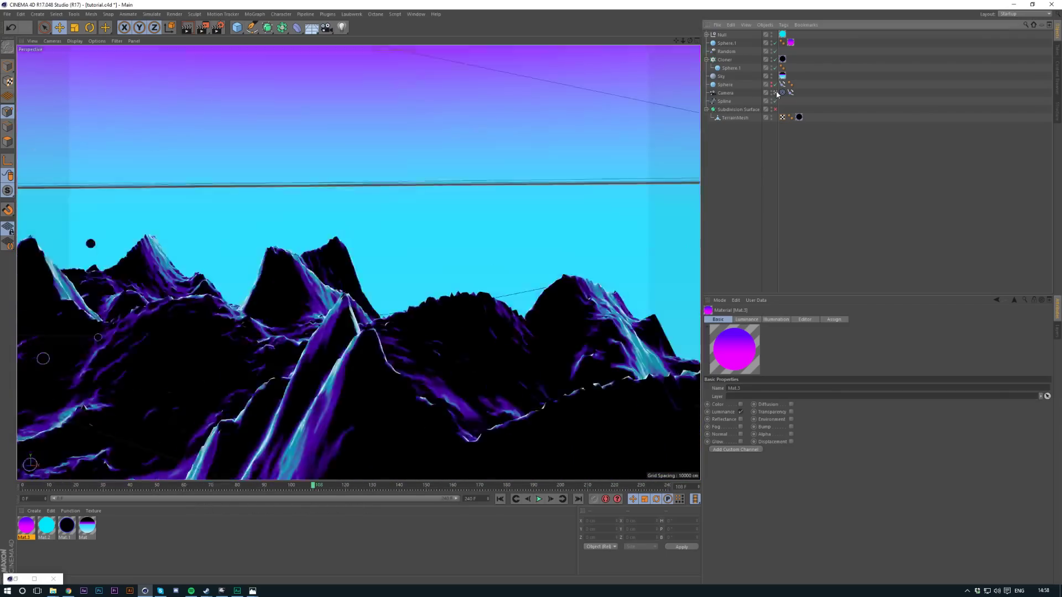
pyautogui.click(565, 289)
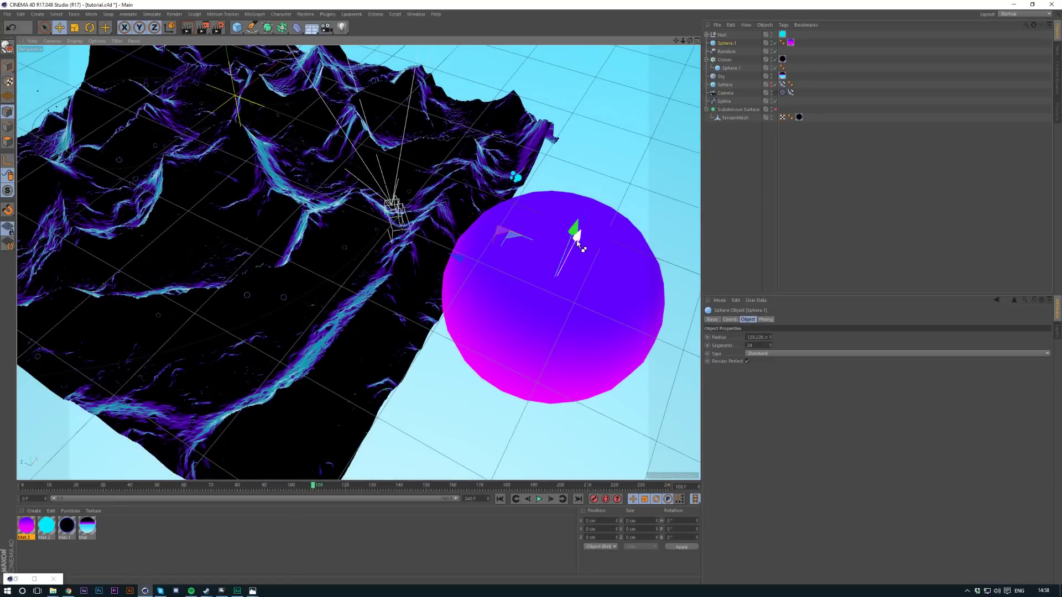
pyautogui.keyDown('ctrl'); pyautogui.moveTo(546, 297); pyautogui.dragTo(381, 83); pyautogui.keyUp('ctrl')
# Scale up and reposition the duplicated planet, and replace its gradient with the dark Fresnel material Mat.1
pyautogui.press('t')
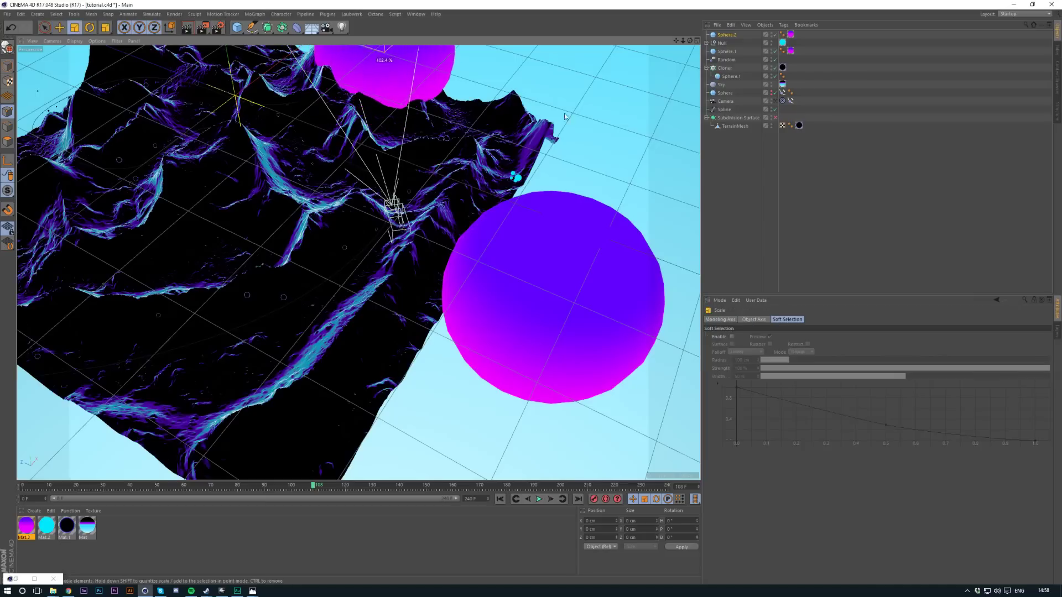
pyautogui.moveTo(565, 113); pyautogui.dragTo(614, 113)
pyautogui.press('e')
pyautogui.moveTo(420, 111); pyautogui.dragTo(386, 77)
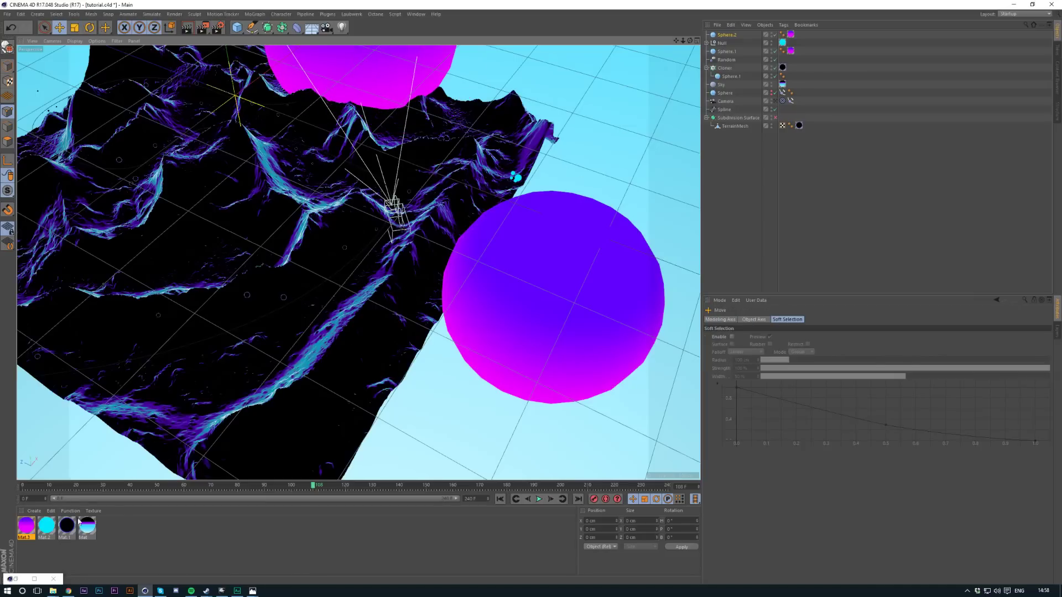
pyautogui.moveTo(791, 36); pyautogui.dragTo(790, 35)
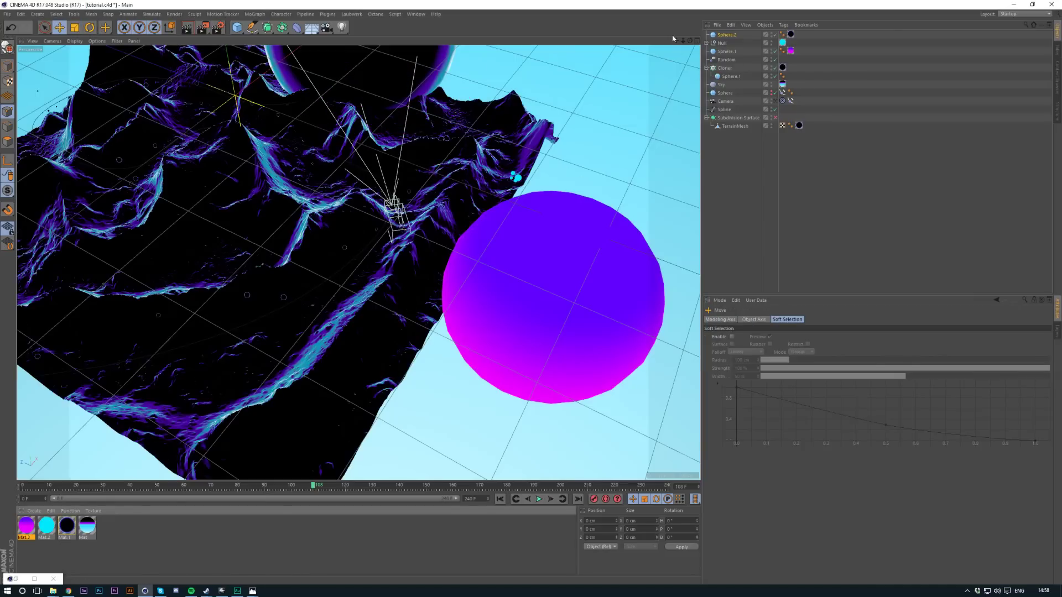
# Copy the dark sphere into three smaller spheres, Sphere.3 to Sphere.5, clustered beside it
pyautogui.moveTo(675, 41); pyautogui.dragTo(803, 200)
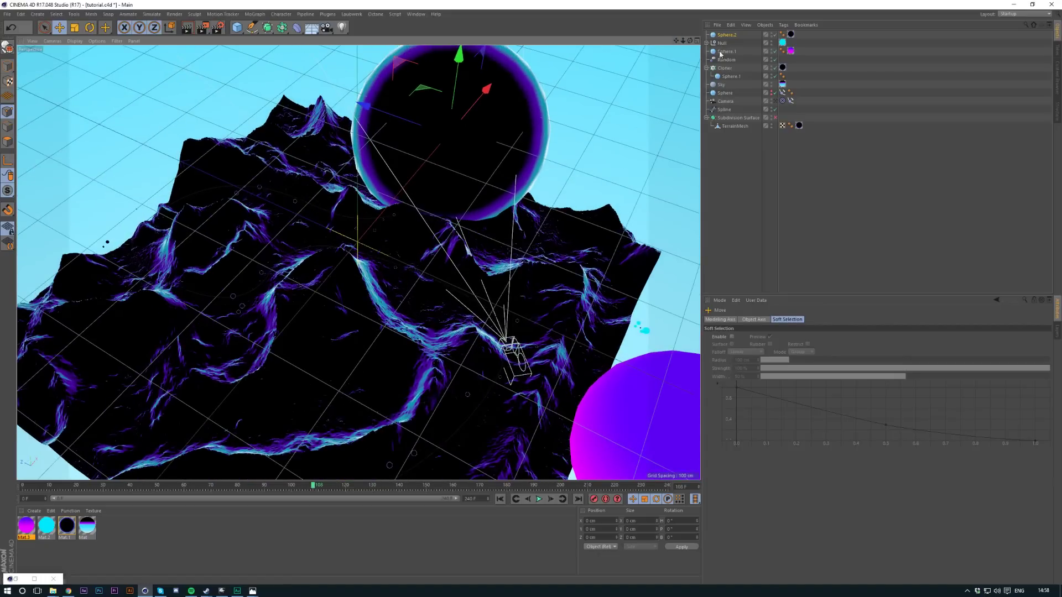
pyautogui.press('t')
pyautogui.press('e')
pyautogui.hotkey('ctrl', 'c')
pyautogui.hotkey('ctrl', 'v')
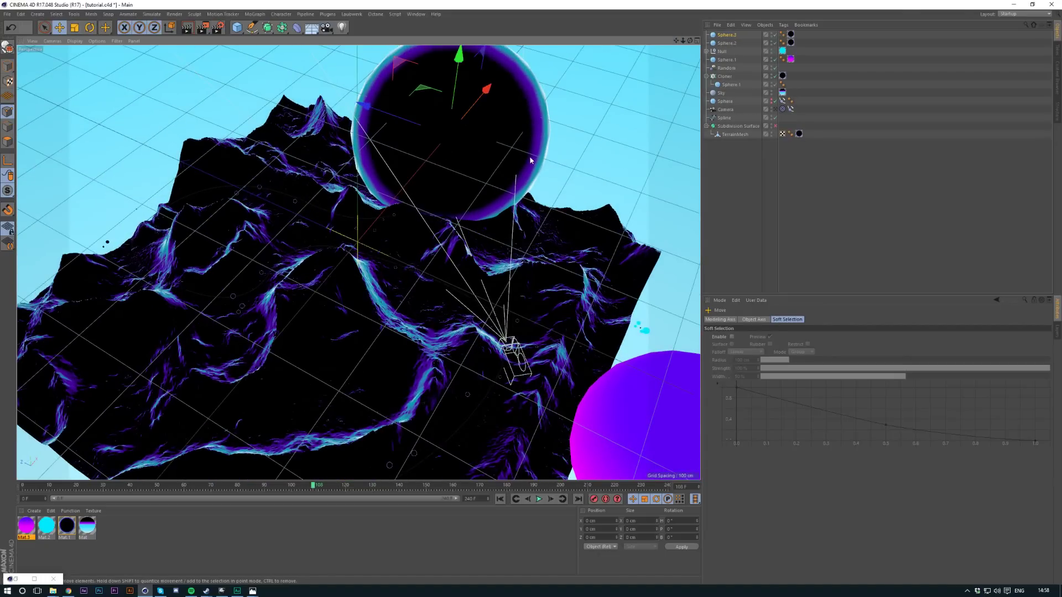
pyautogui.moveTo(530, 160); pyautogui.dragTo(357, 108)
# Switch to Model mode and scale down Sphere.3, the largest of the small dark spheres
pyautogui.click(7, 66)
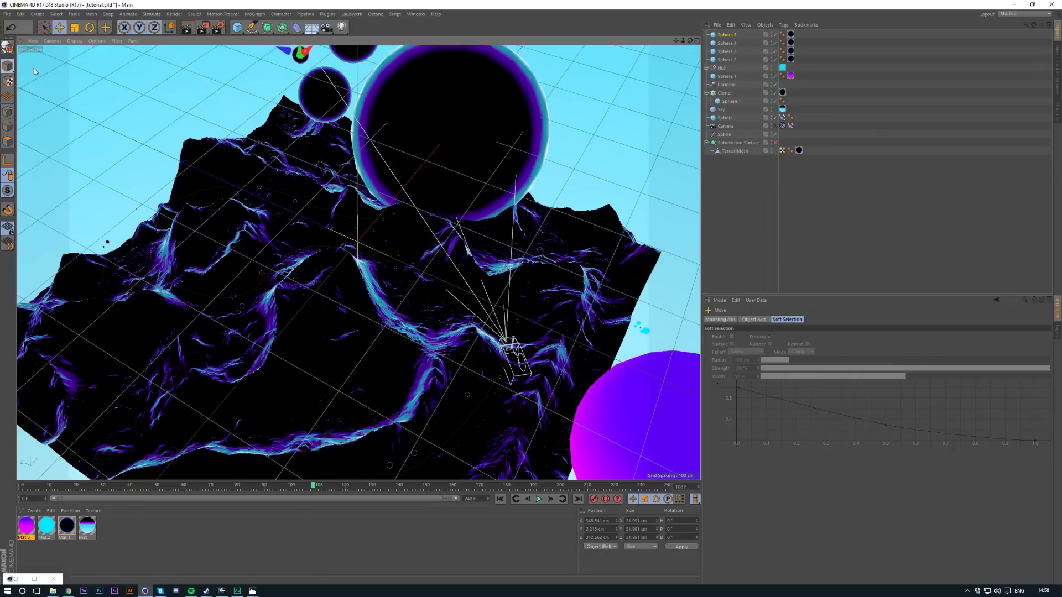
pyautogui.click(323, 84)
pyautogui.press('t')
pyautogui.moveTo(442, 91); pyautogui.dragTo(407, 93)
pyautogui.press('e')
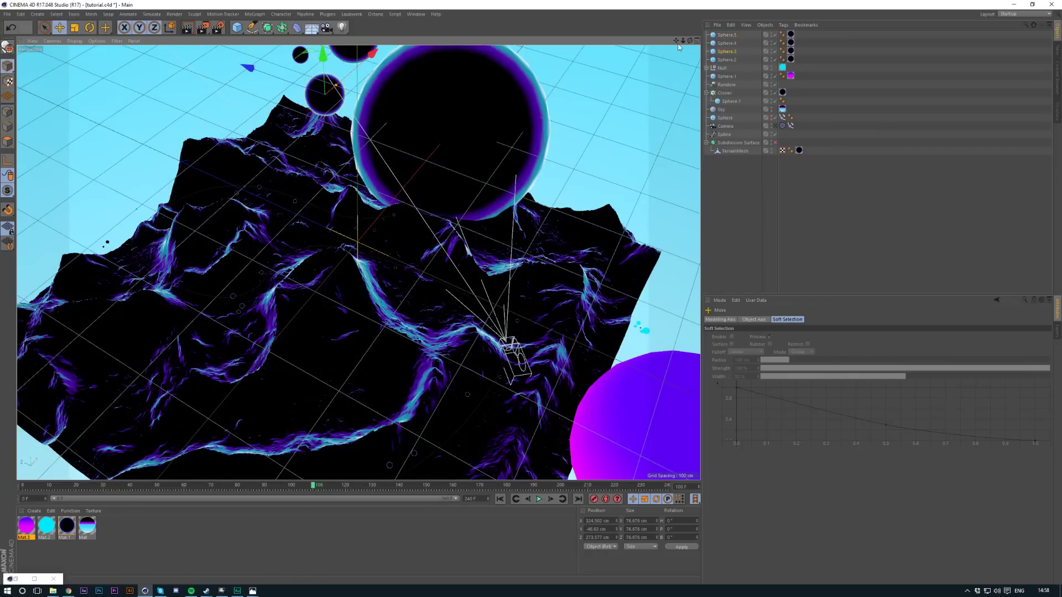
# Reposition Sphere.4 within the small cluster and scale it down
pyautogui.moveTo(676, 40); pyautogui.dragTo(664, 145)
pyautogui.click(340, 126)
pyautogui.press('t')
pyautogui.press('e')
pyautogui.moveTo(415, 135); pyautogui.dragTo(380, 162)
pyautogui.press('t')
pyautogui.moveTo(379, 162); pyautogui.dragTo(350, 162)
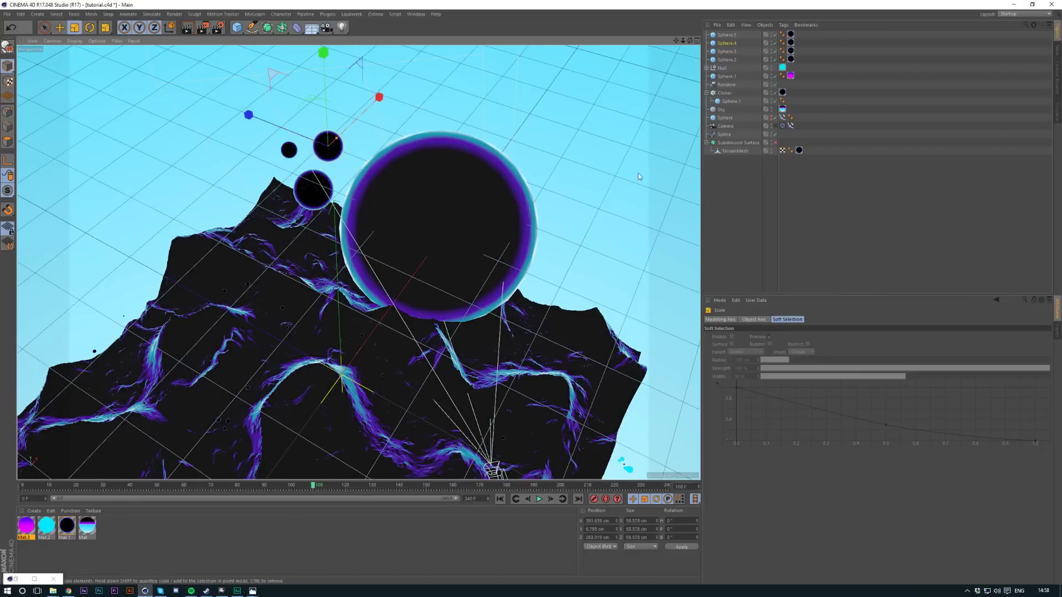
# Group the three small dark spheres under a null and apply the magenta-to-blue material Mat.3 to the null
pyautogui.hotkey('alt', 'g')
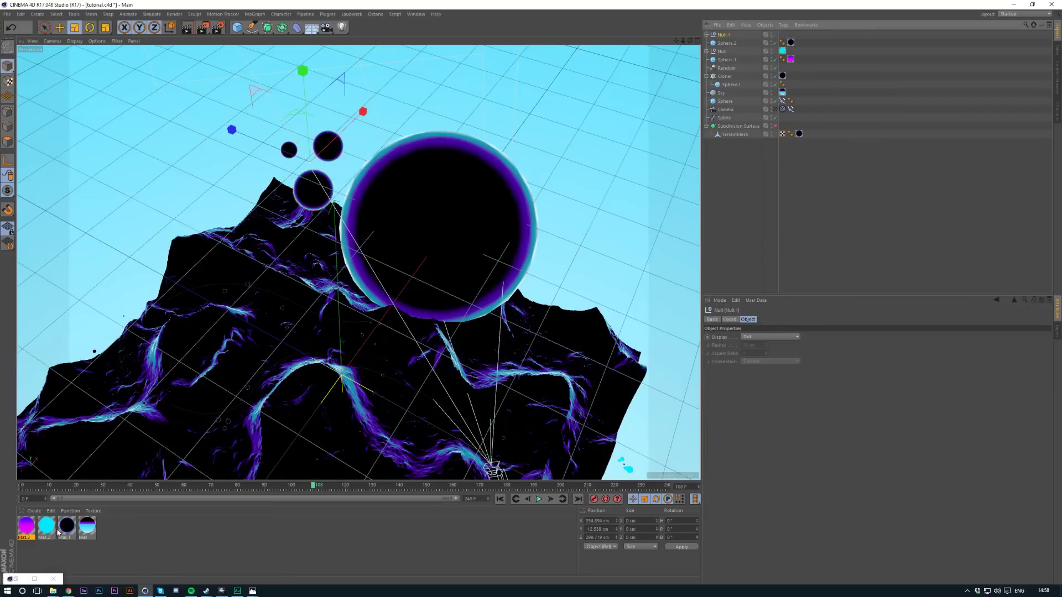
pyautogui.moveTo(719, 38); pyautogui.dragTo(722, 36)
pyautogui.click(707, 35)
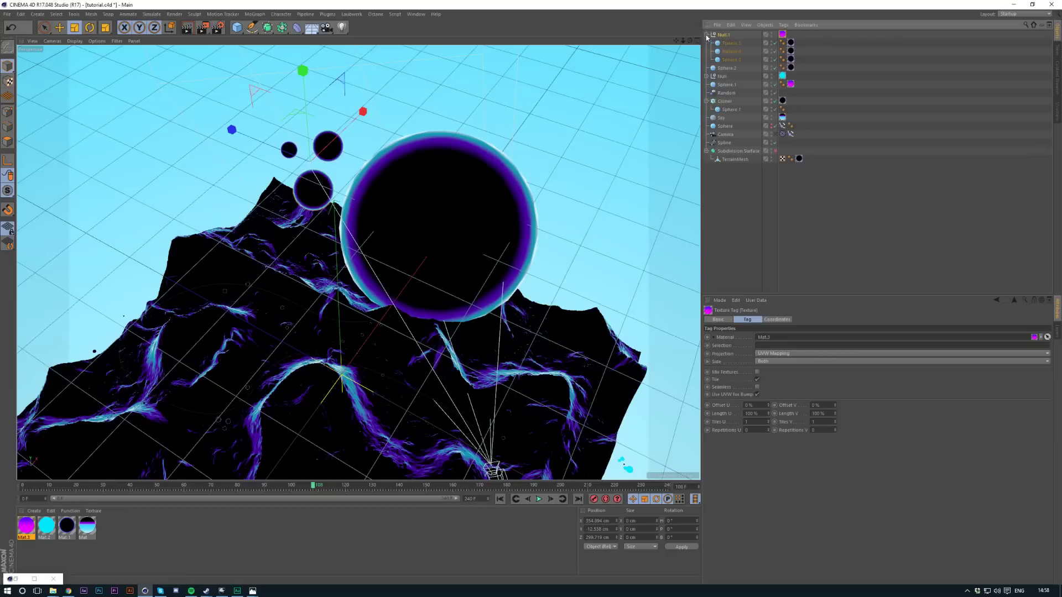
# Delete the individual dark material tags from the three spheres in the new null, and collapse the group
pyautogui.click(791, 44)
pyautogui.press('Delete')
pyautogui.click(790, 50)
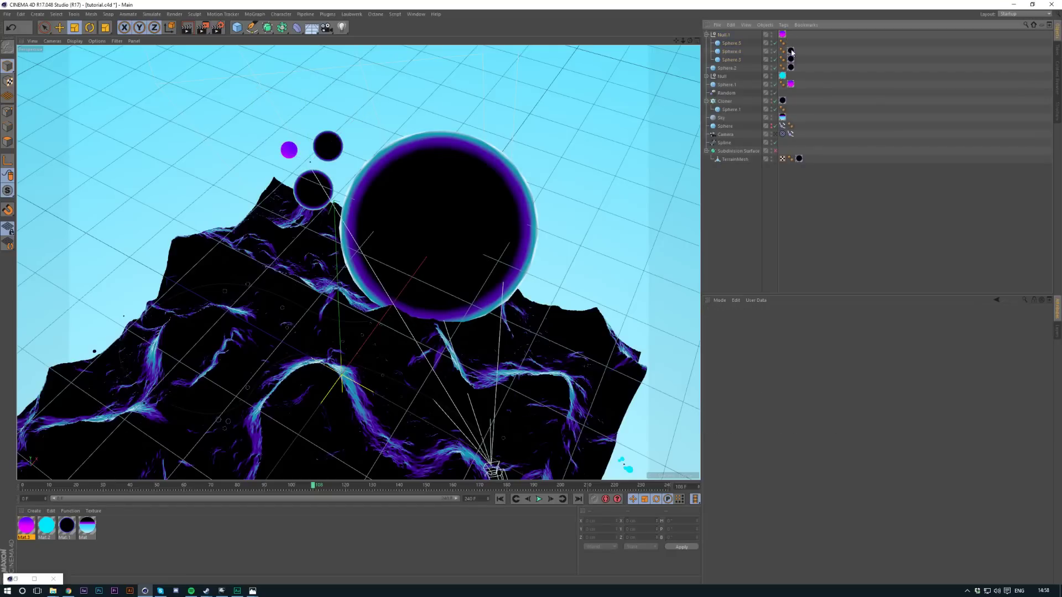
pyautogui.press('Delete')
pyautogui.click(790, 59)
pyautogui.press('Delete')
pyautogui.click(707, 35)
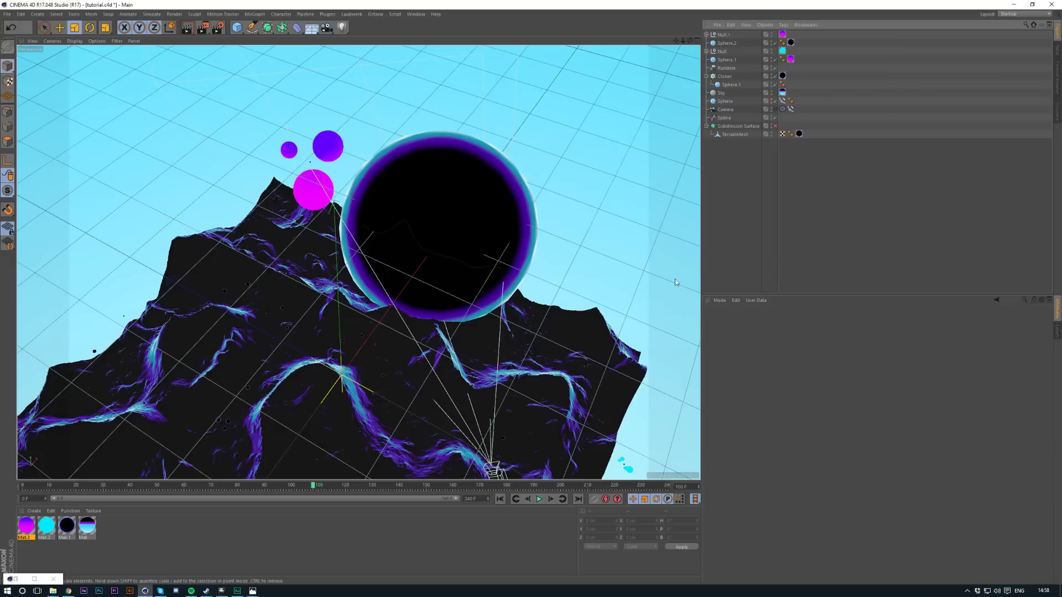
# Return to the camera view, move the large dark sphere behind the central ridge and enlarge it to about 243 cm
pyautogui.click(783, 109)
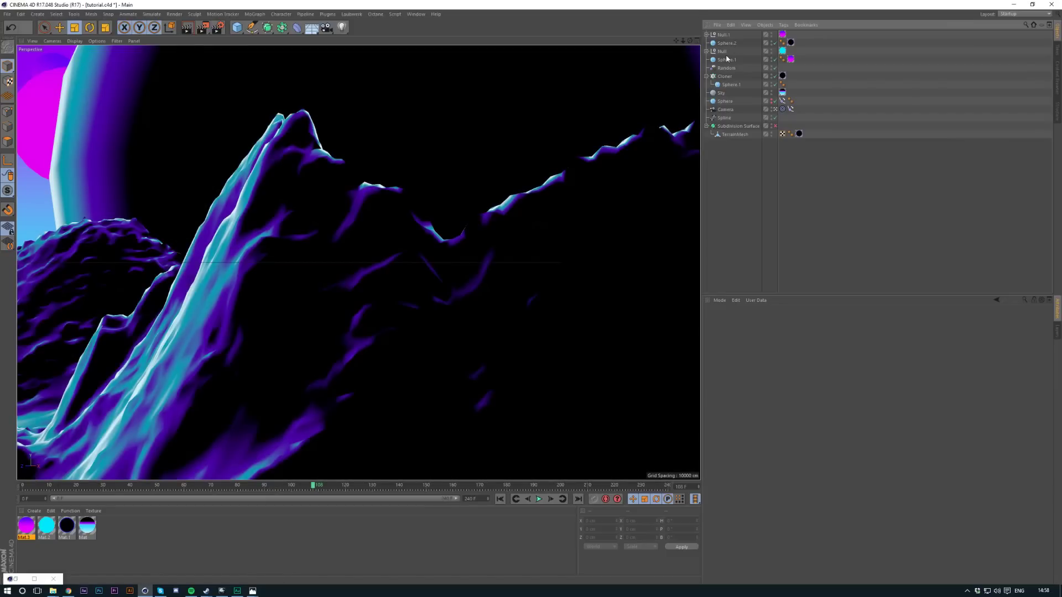
pyautogui.click(721, 43)
pyautogui.moveTo(426, 223); pyautogui.dragTo(240, 237)
pyautogui.press('e')
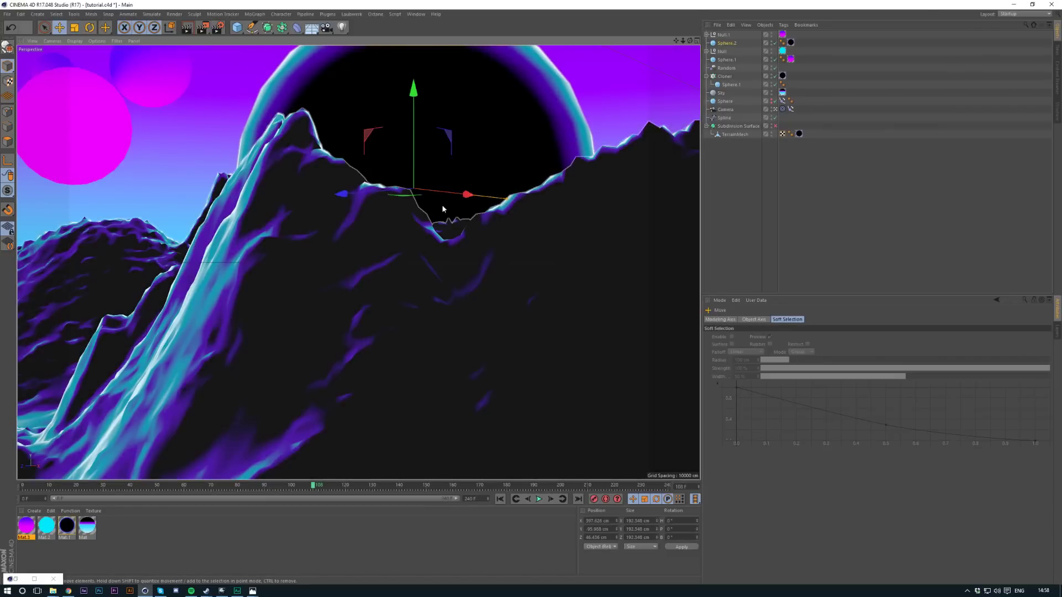
pyautogui.moveTo(509, 145); pyautogui.dragTo(661, 165)
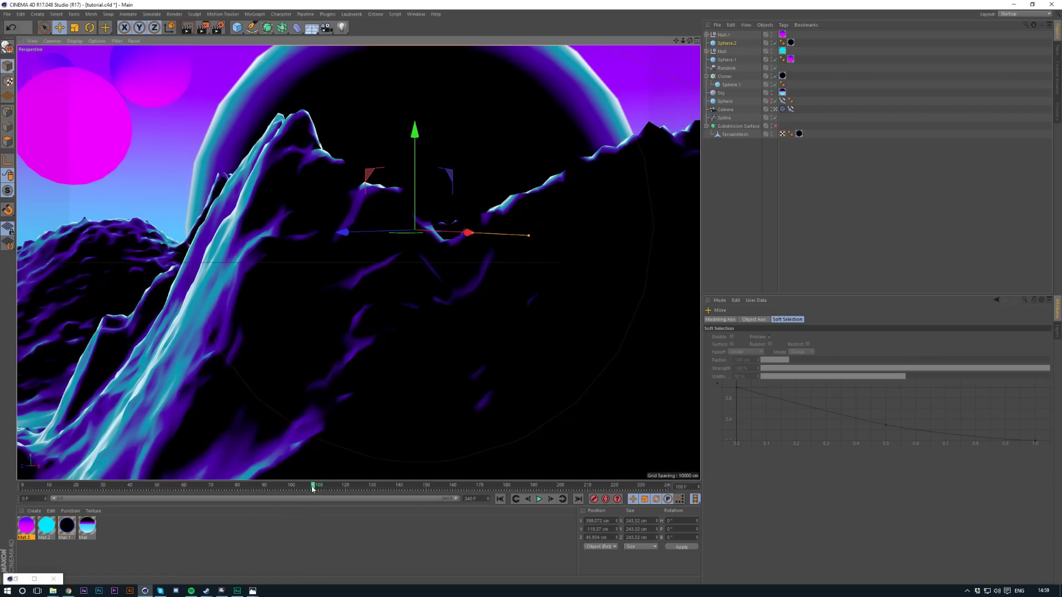
# Go to frame 119 and duplicate the large dark sphere behind the distant peaks at the valley's end
pyautogui.moveTo(312, 489); pyautogui.dragTo(341, 523)
pyautogui.moveTo(662, 164); pyautogui.dragTo(116, 155)
pyautogui.moveTo(443, 214); pyautogui.dragTo(243, 247)
# Scale the duplicated sphere to about 214 cm and raise it higher above the distant peaks
pyautogui.press('t')
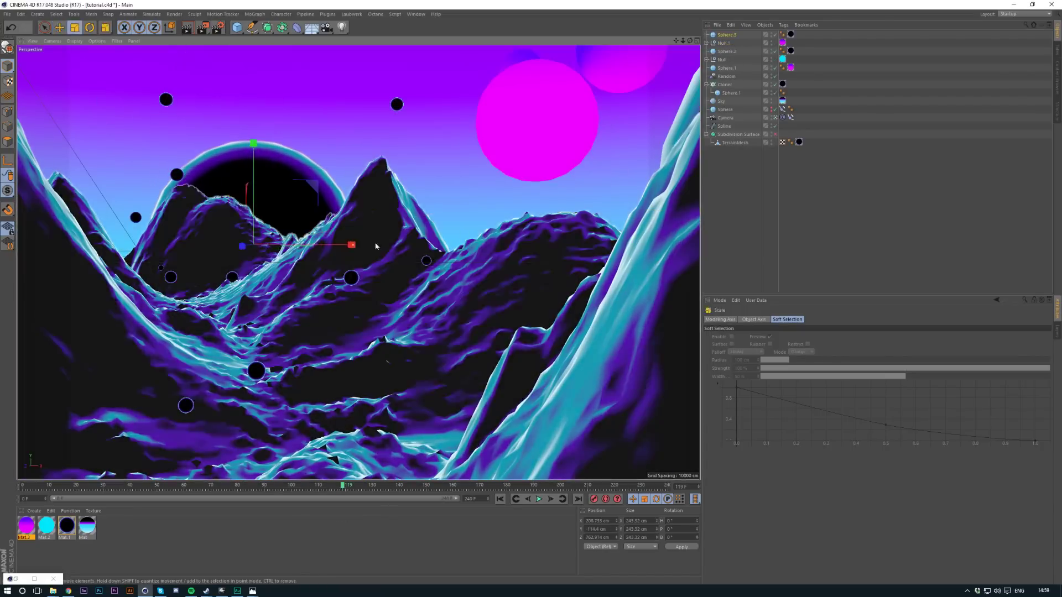
pyautogui.moveTo(376, 247); pyautogui.dragTo(440, 247)
pyautogui.press('e')
pyautogui.moveTo(361, 277); pyautogui.dragTo(389, 244)
pyautogui.press('t')
pyautogui.moveTo(446, 299); pyautogui.dragTo(247, 143)
pyautogui.press('e')
pyautogui.press('t')
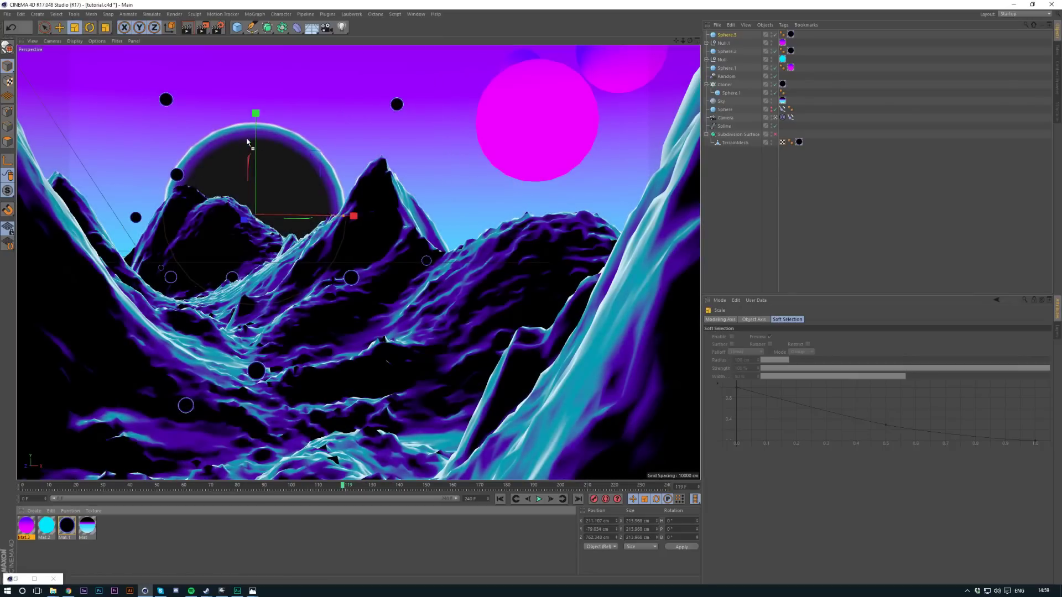
# Apply the cyan luminous material Mat.2 to the sphere behind the distant peaks
pyautogui.moveTo(46, 525); pyautogui.dragTo(255, 166)
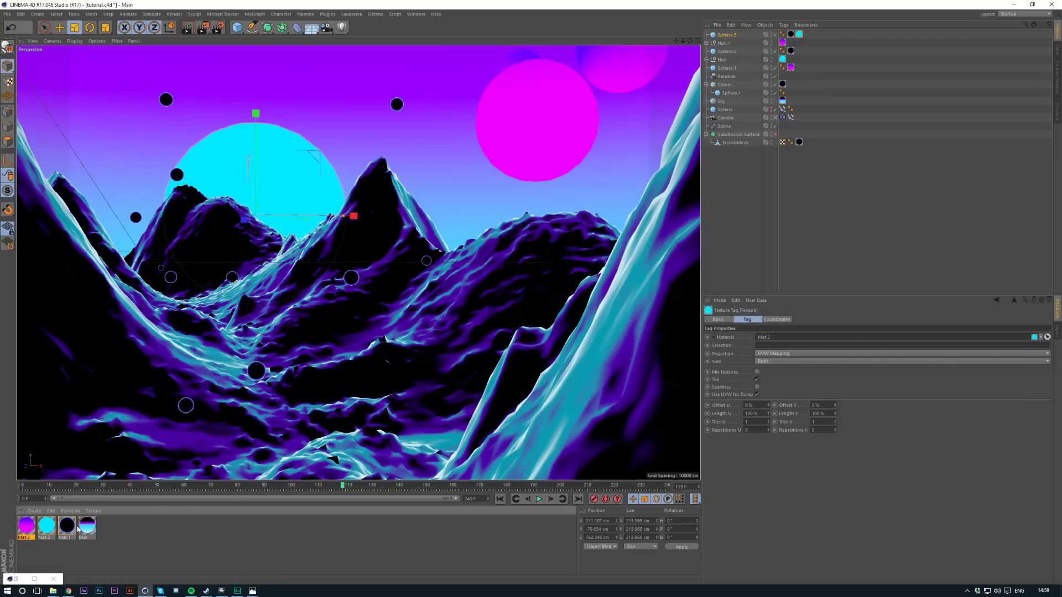
pyautogui.moveTo(78, 530); pyautogui.dragTo(197, 282)
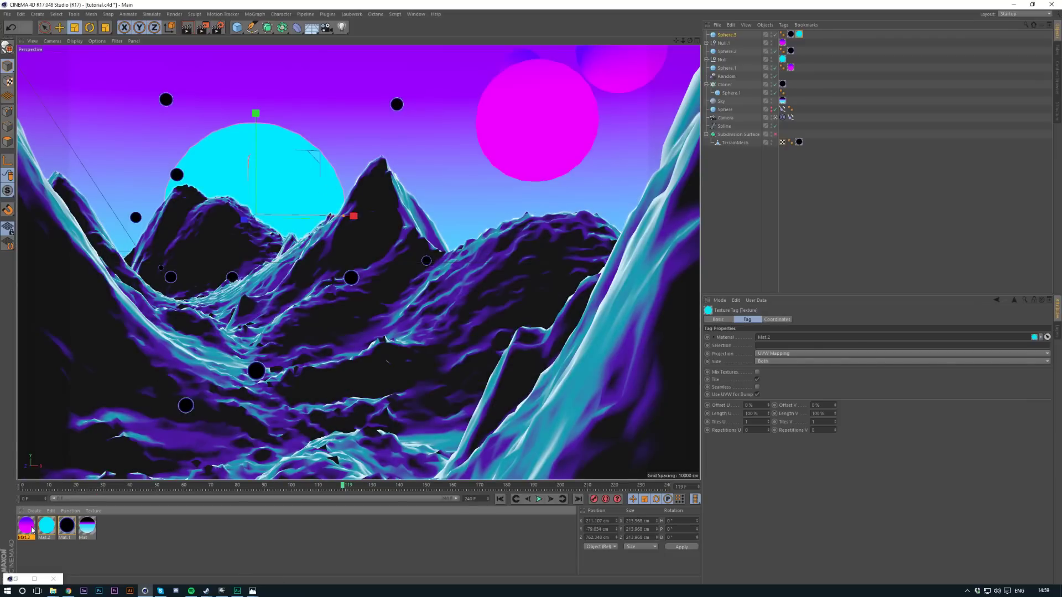
# Apply the purple-magenta gradient material Mat.3 to the sphere behind the distant peaks and enlarge it to about 293 cm
pyautogui.moveTo(33, 521); pyautogui.dragTo(237, 160)
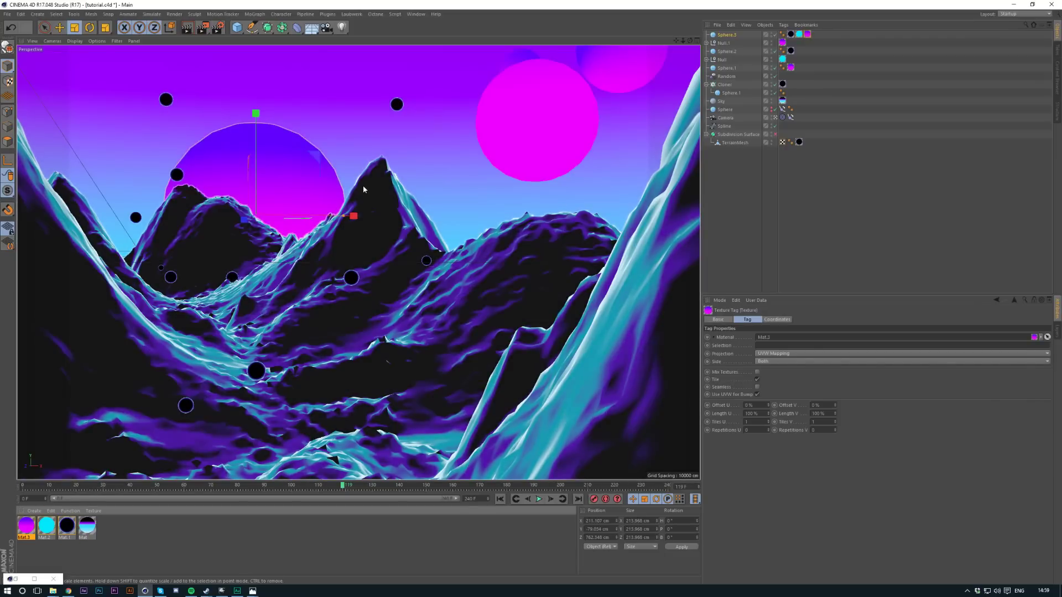
pyautogui.moveTo(363, 185); pyautogui.dragTo(444, 242)
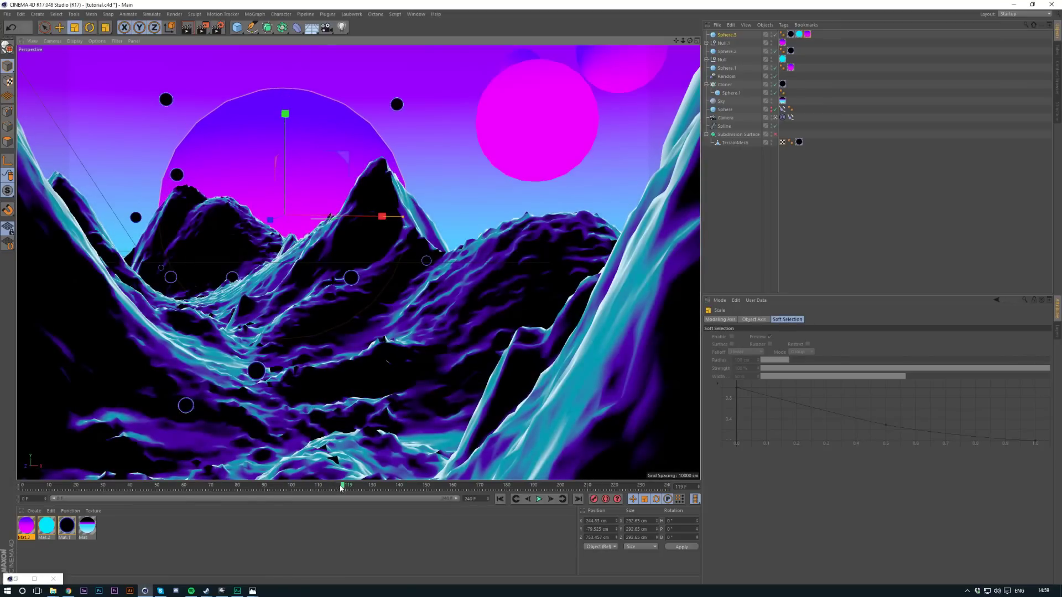
# At frame 153, shift the gradient sphere along X behind the central peaks and enlarge it to about 501 cm
pyautogui.moveTo(340, 488); pyautogui.dragTo(434, 486)
pyautogui.press('e')
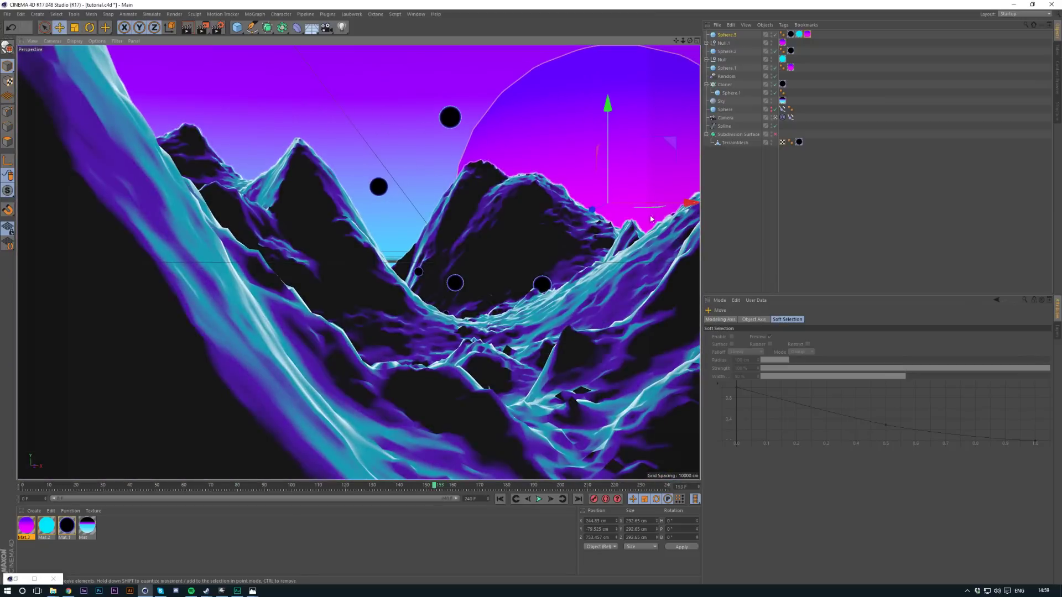
pyautogui.moveTo(684, 203); pyautogui.dragTo(476, 204)
pyautogui.press('t')
pyautogui.moveTo(502, 204); pyautogui.dragTo(578, 204)
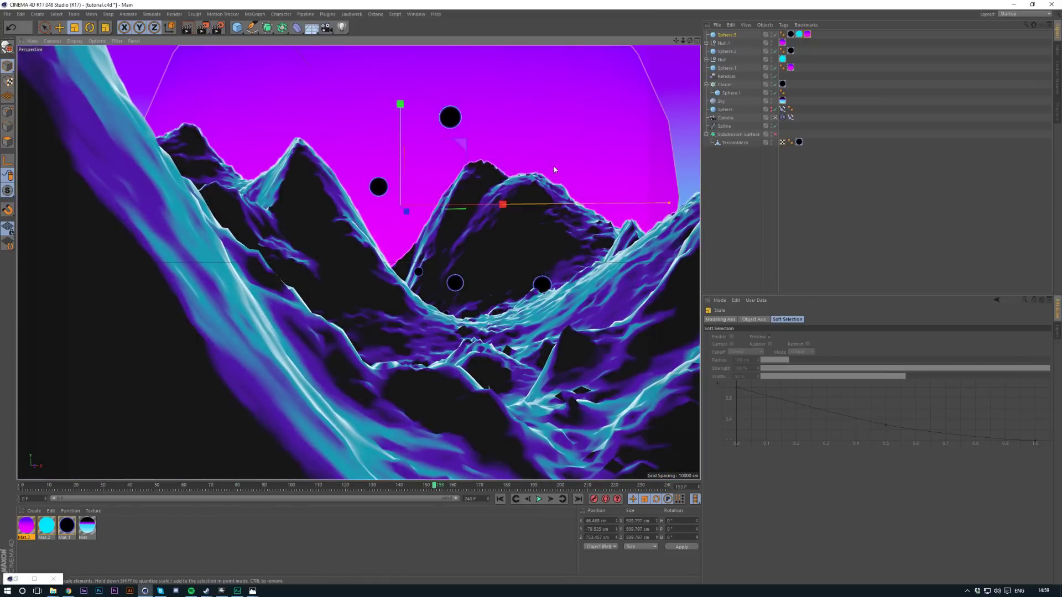
# Lower the gradient sphere behind the peaks, reduce it to about 388 cm and shift it along X to about -29 cm
pyautogui.press('e')
pyautogui.moveTo(402, 132); pyautogui.dragTo(403, 219)
pyautogui.press('t')
pyautogui.moveTo(531, 191); pyautogui.dragTo(388, 227)
pyautogui.press('e')
pyautogui.moveTo(433, 486)
pyautogui.mouseDown()
pyautogui.moveTo(520, 472)
pyautogui.moveTo(447, 485)
pyautogui.mouseUp()
pyautogui.moveTo(530, 296); pyautogui.dragTo(450, 293)
# Review the planets along the whole fly-through, return to frame 0 and keep the terrain's Subdivision Surface disabled
pyautogui.moveTo(447, 485); pyautogui.dragTo(331, 485)
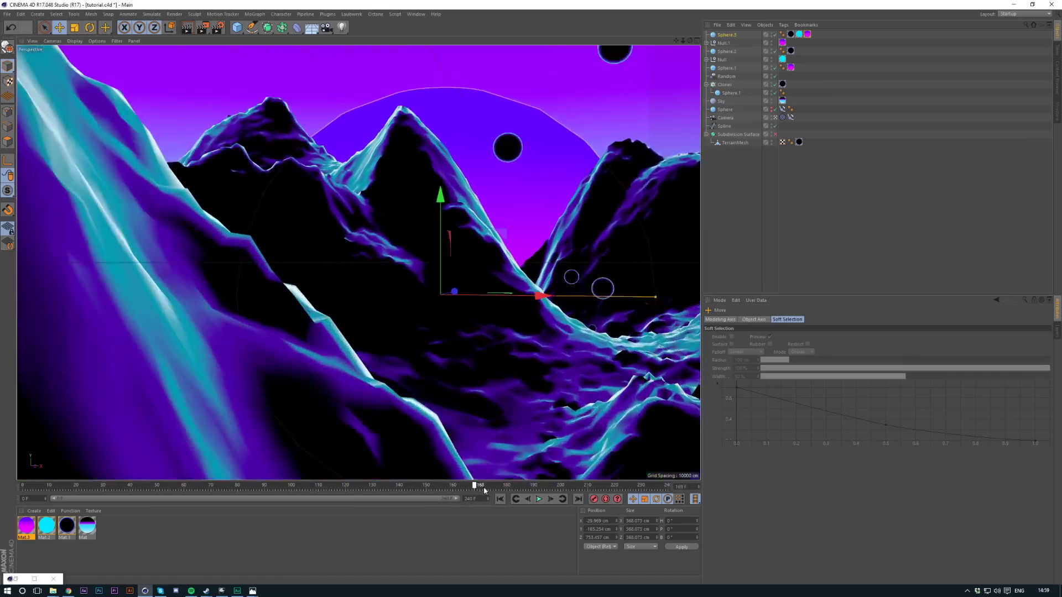
pyautogui.moveTo(484, 491); pyautogui.dragTo(589, 512)
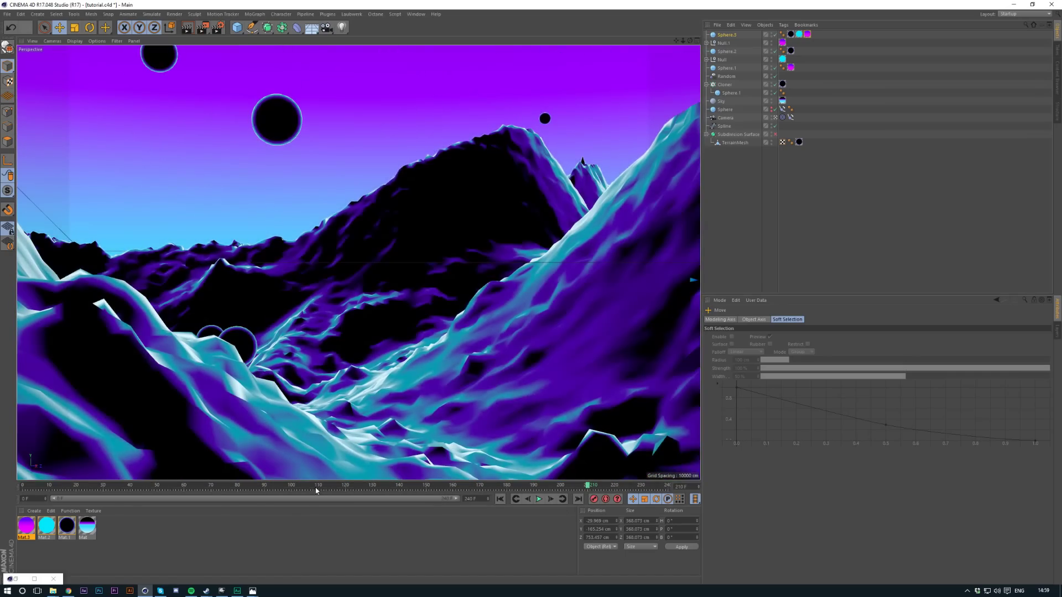
pyautogui.moveTo(316, 491); pyautogui.dragTo(47, 488)
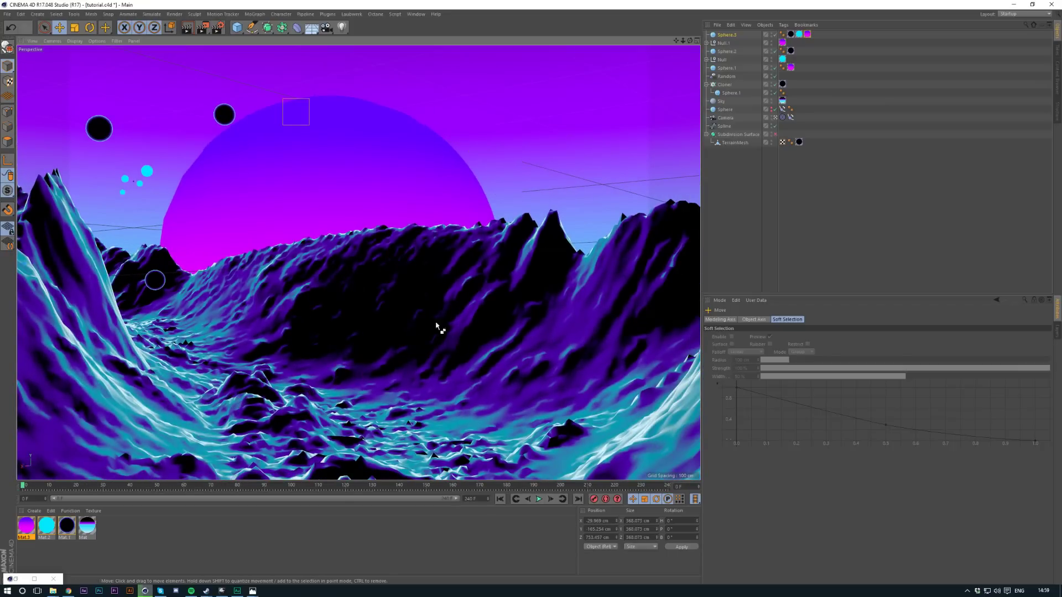
pyautogui.click(851, 222)
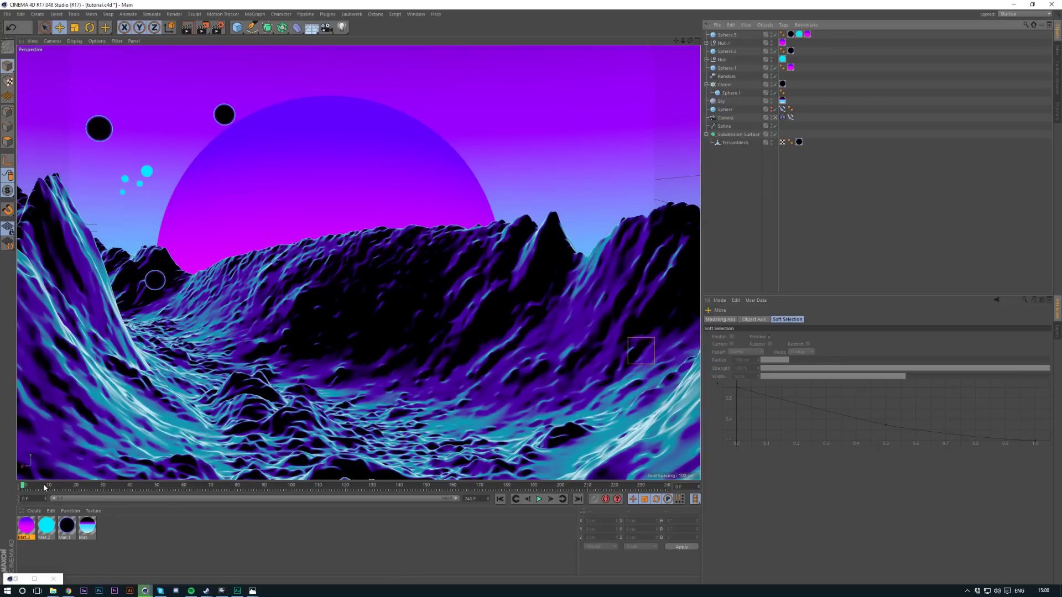
pyautogui.moveTo(66, 490); pyautogui.dragTo(21, 515)
pyautogui.click(776, 134)
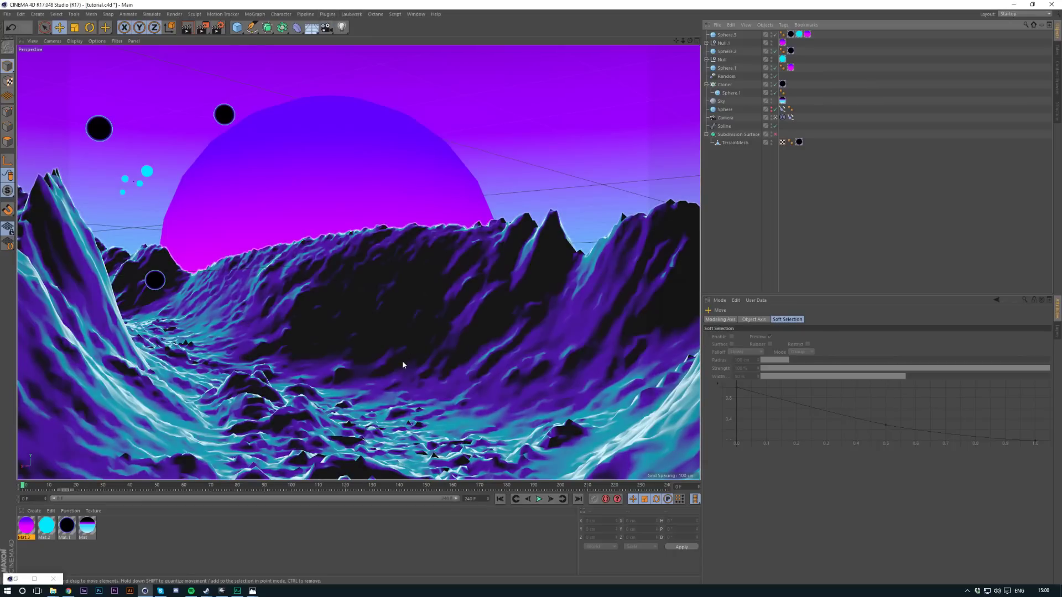
# Start a new project and add a plane enlarged to about 710 cm square
pyautogui.hotkey('ctrl', 'n')
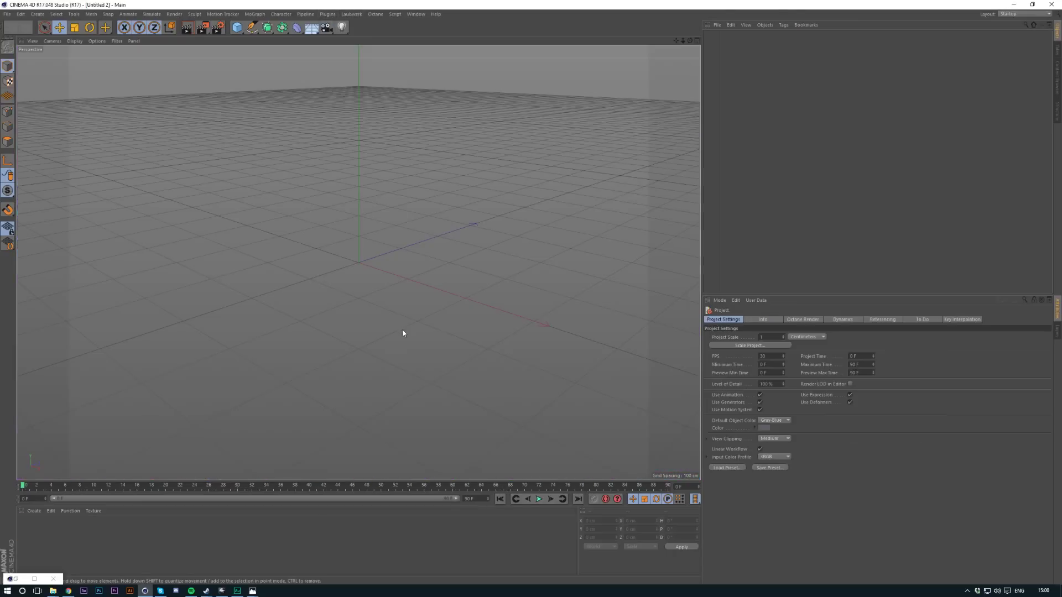
pyautogui.click(41, 11)
pyautogui.click(266, 64)
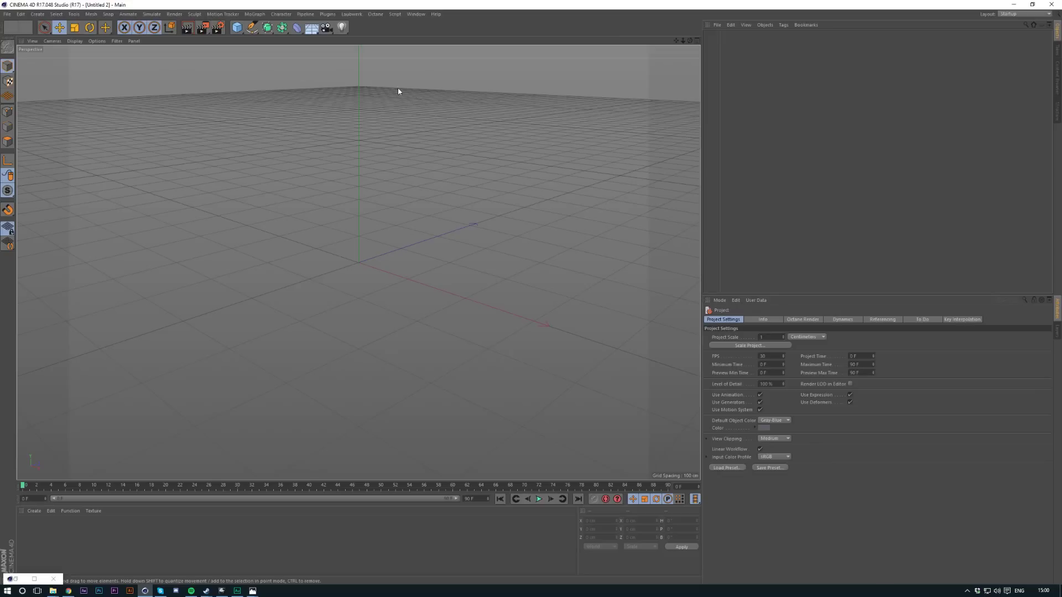
pyautogui.click(237, 27)
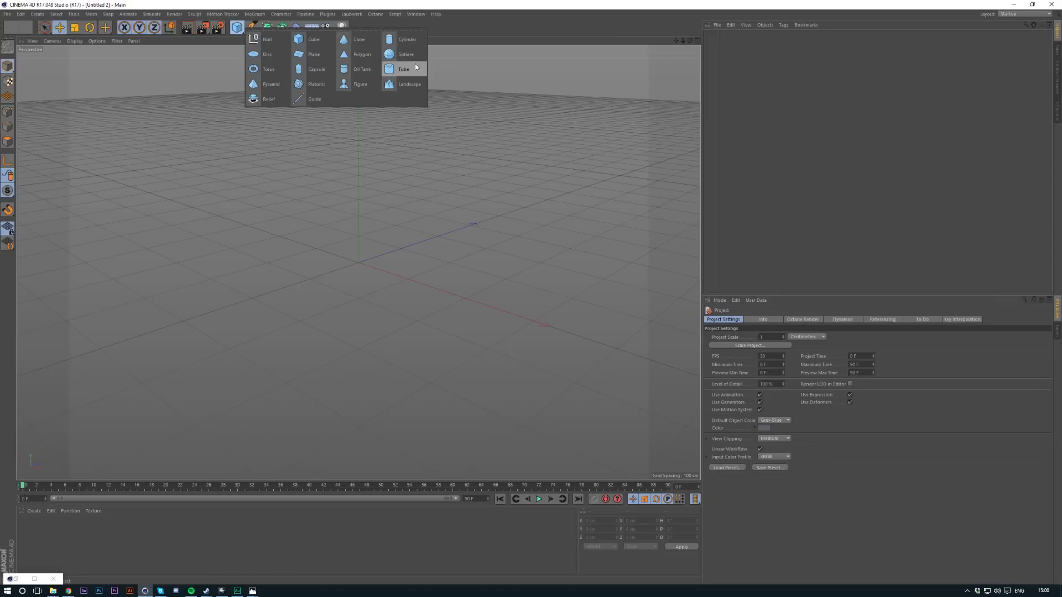
pyautogui.click(269, 55)
pyautogui.press('t')
pyautogui.moveTo(406, 261); pyautogui.dragTo(204, 279)
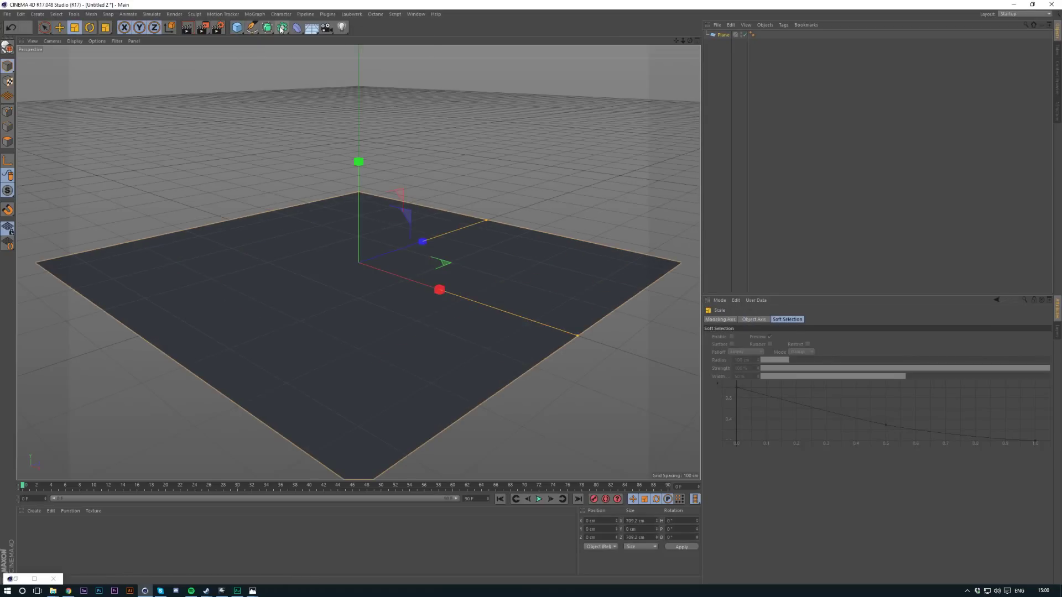
# Add a Formula deformer under the plane with a Sphere falloff, enlarge it to about 740 cm and play the animation
pyautogui.click(297, 27)
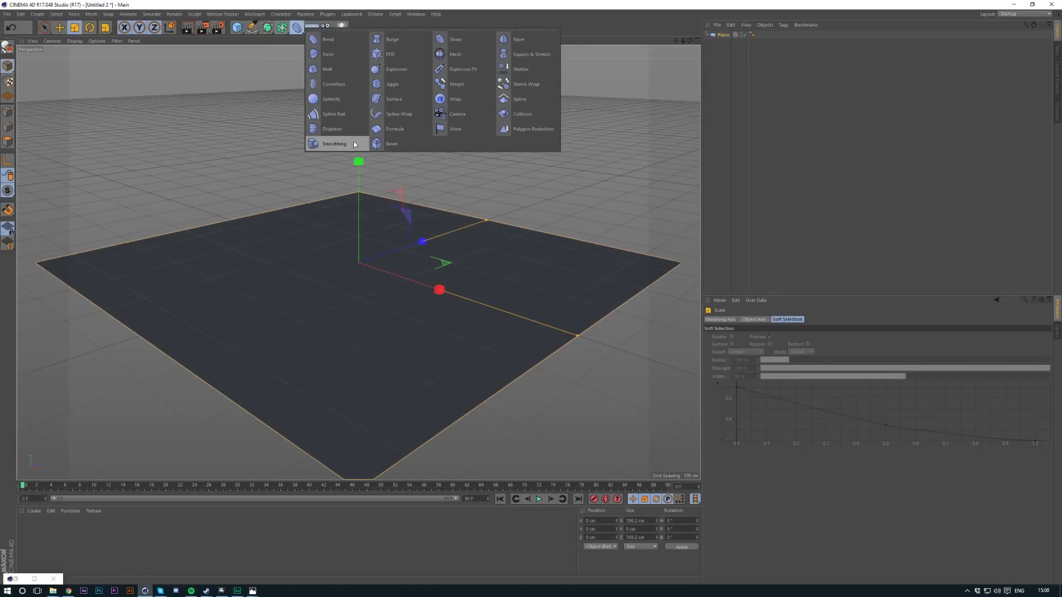
pyautogui.click(394, 129)
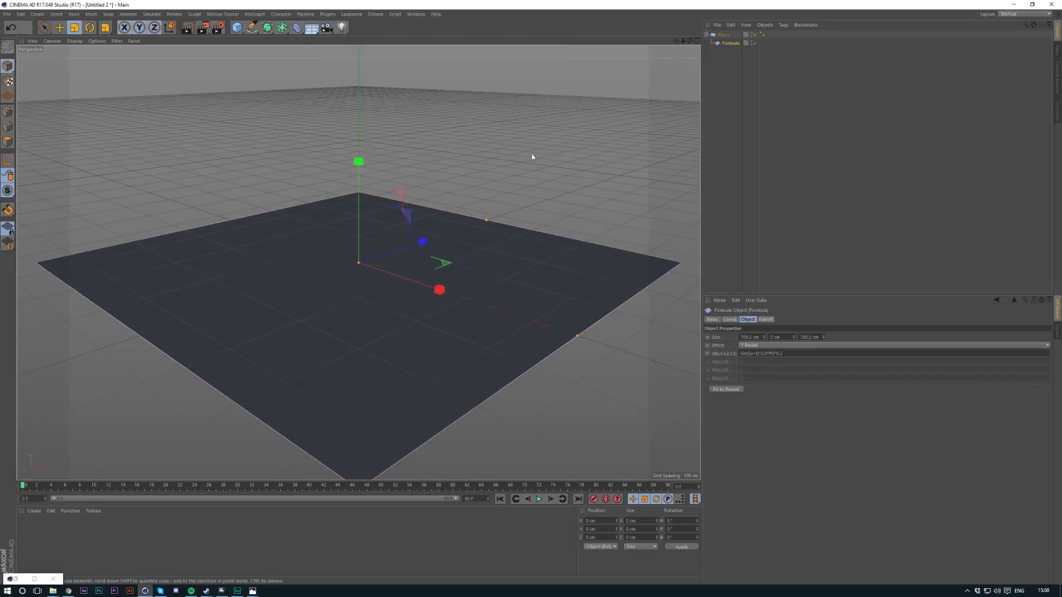
pyautogui.click(767, 320)
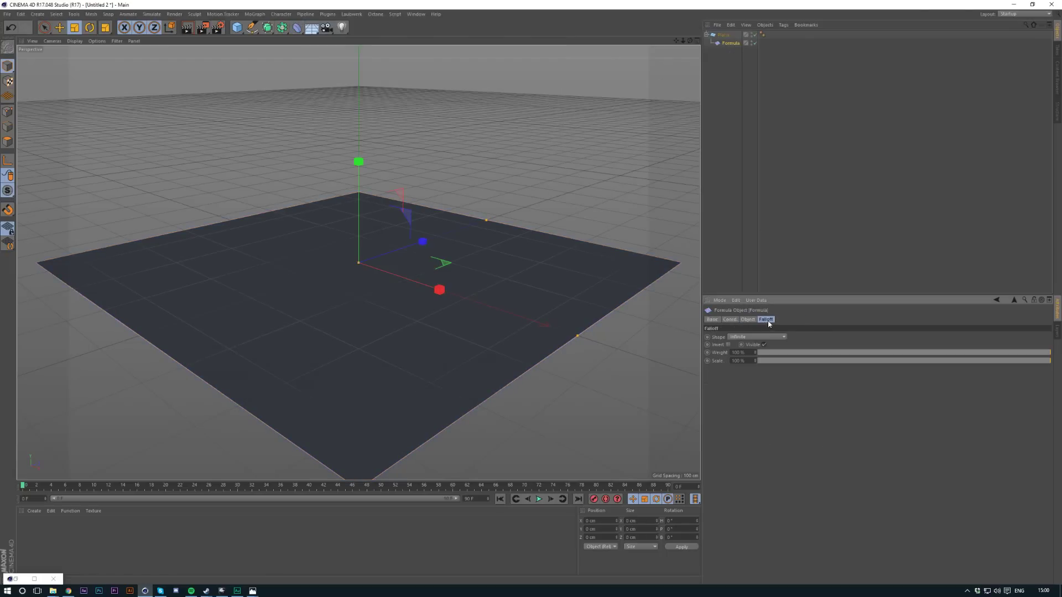
pyautogui.click(736, 338)
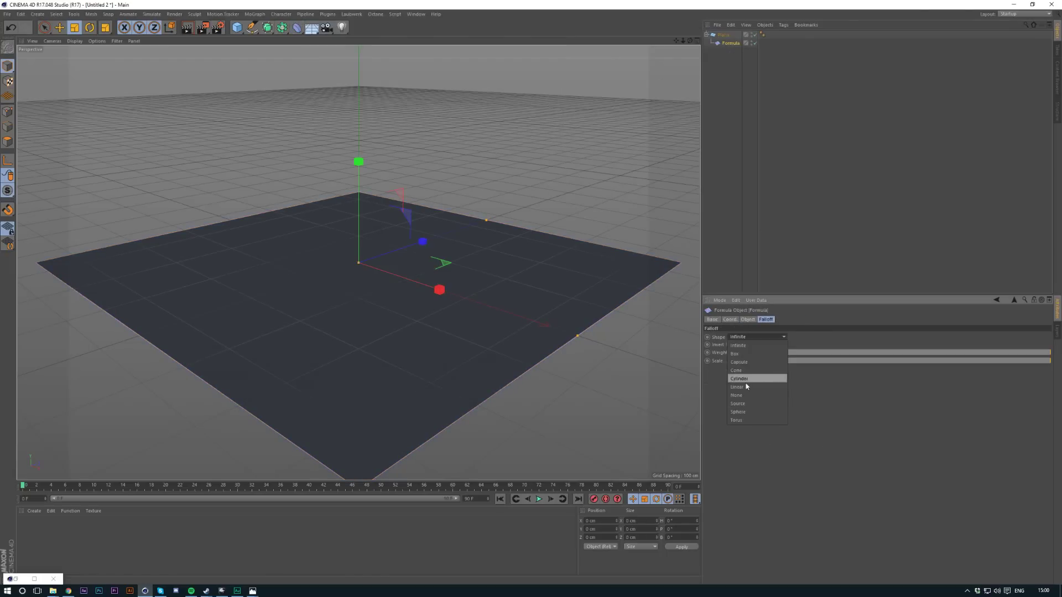
pyautogui.click(747, 412)
pyautogui.moveTo(573, 300)
pyautogui.mouseDown()
pyautogui.moveTo(629, 299)
pyautogui.moveTo(564, 298)
pyautogui.mouseUp()
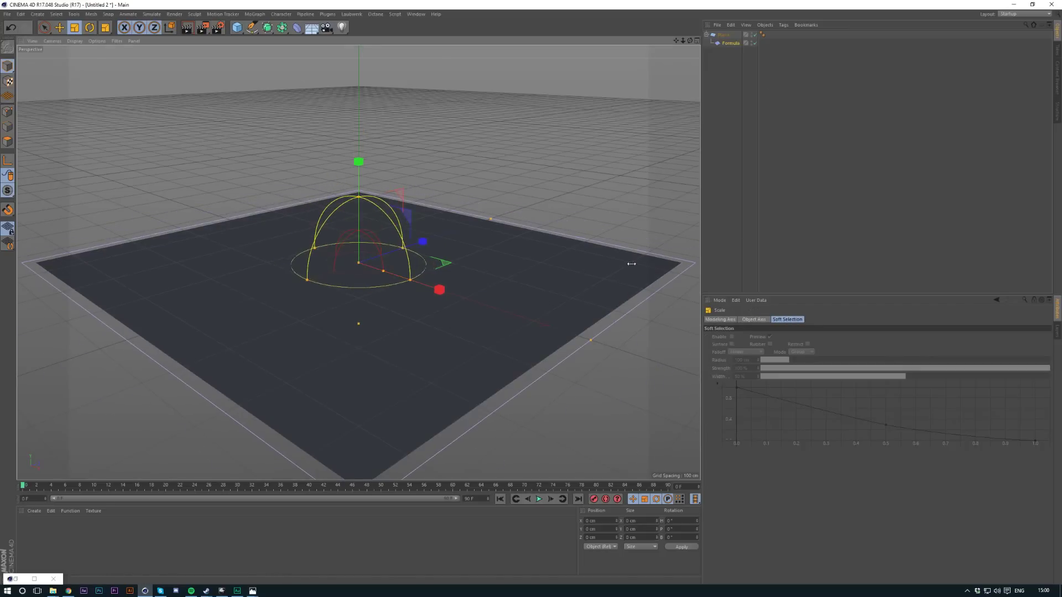
pyautogui.click(539, 499)
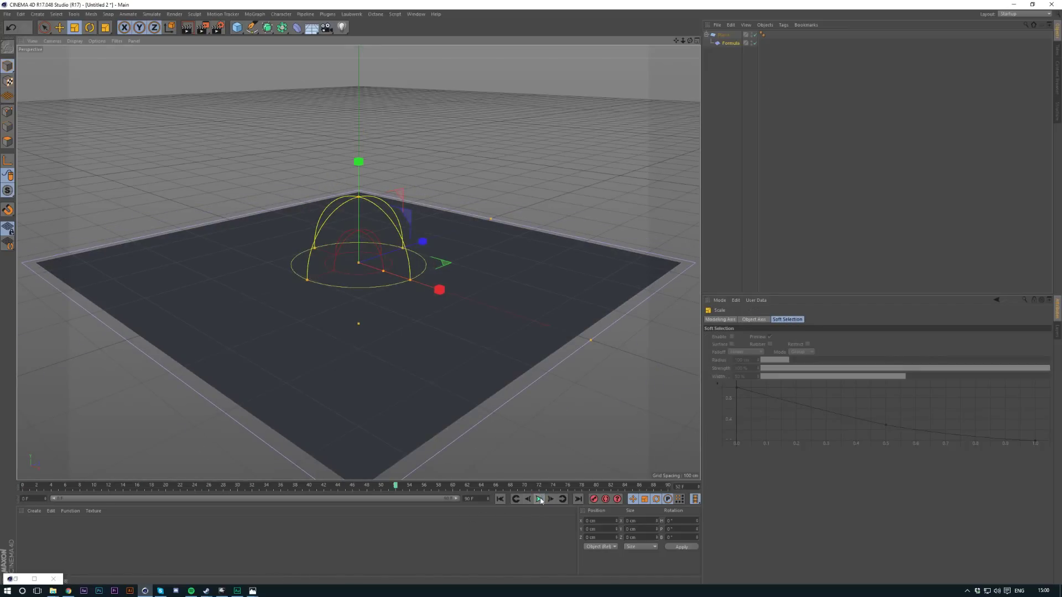
# Set the plane's width and height segments to 100 each and play the animation
pyautogui.click(722, 34)
pyautogui.moveTo(764, 355); pyautogui.dragTo(650, 351)
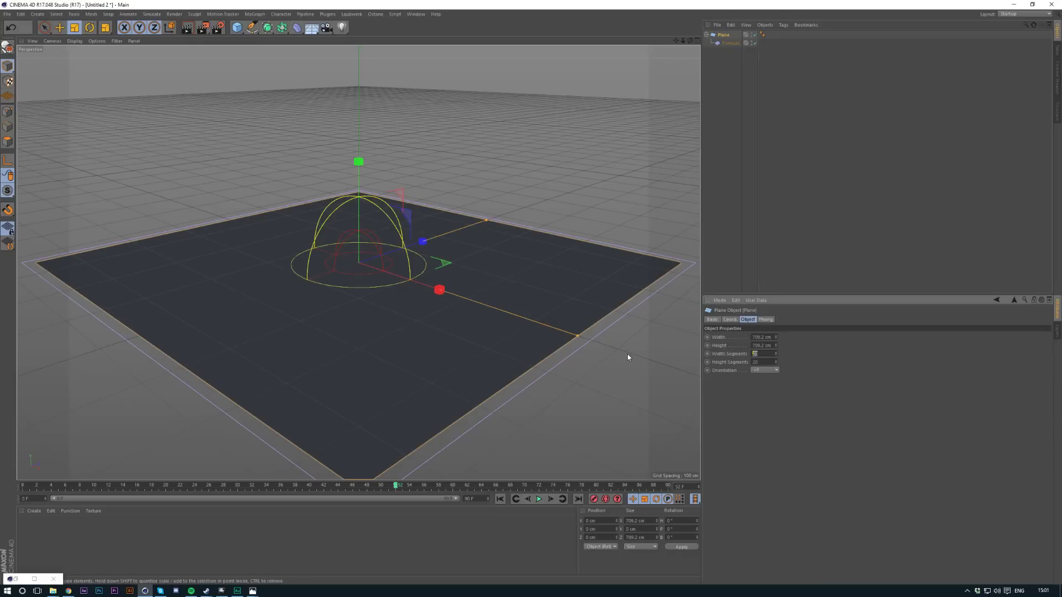
pyautogui.write('100')
pyautogui.press('Tab')
pyautogui.write('100')
pyautogui.press('Return')
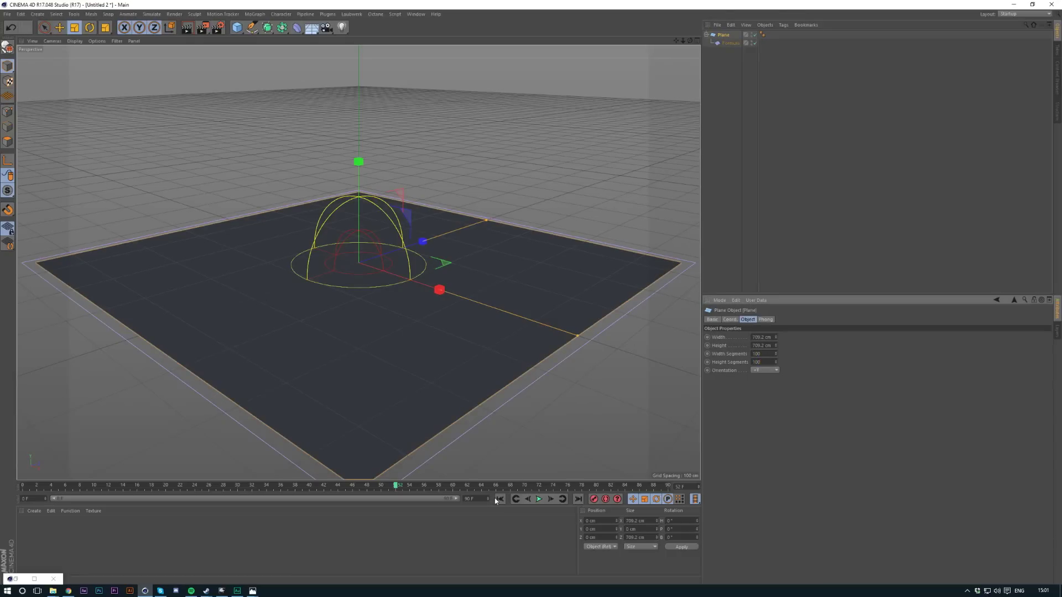
pyautogui.click(539, 500)
pyautogui.click(538, 500)
pyautogui.moveTo(387, 328)
pyautogui.keyDown('alt'); pyautogui.mouseDown()
pyautogui.moveTo(383, 292)
pyautogui.moveTo(391, 323)
pyautogui.mouseUp(); pyautogui.keyUp('alt')
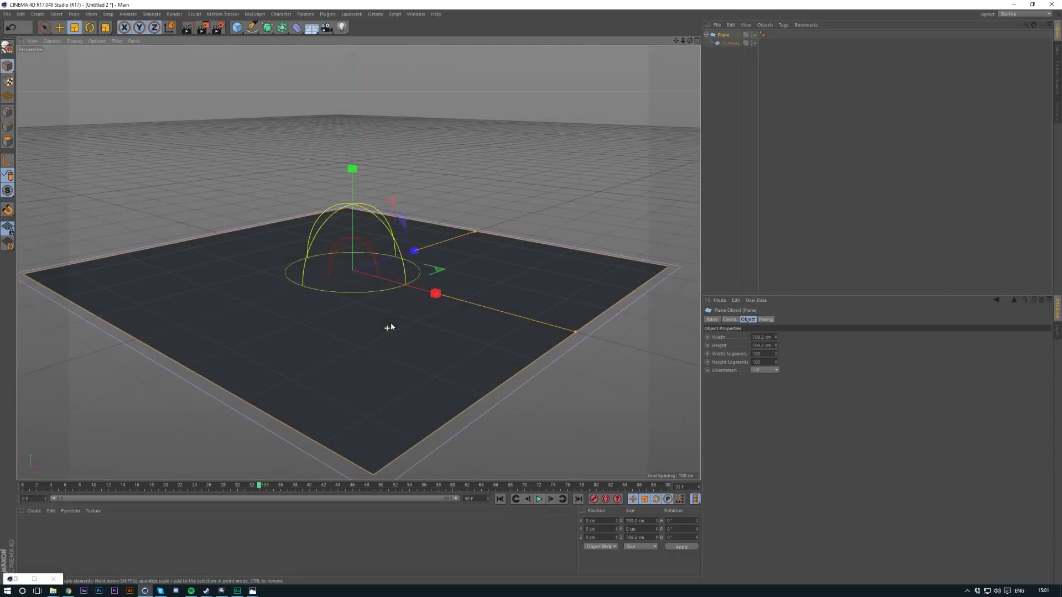
# Raise the Formula deformer's height to 440 cm and scrub the timeline to check the ripple
pyautogui.click(726, 42)
pyautogui.click(748, 320)
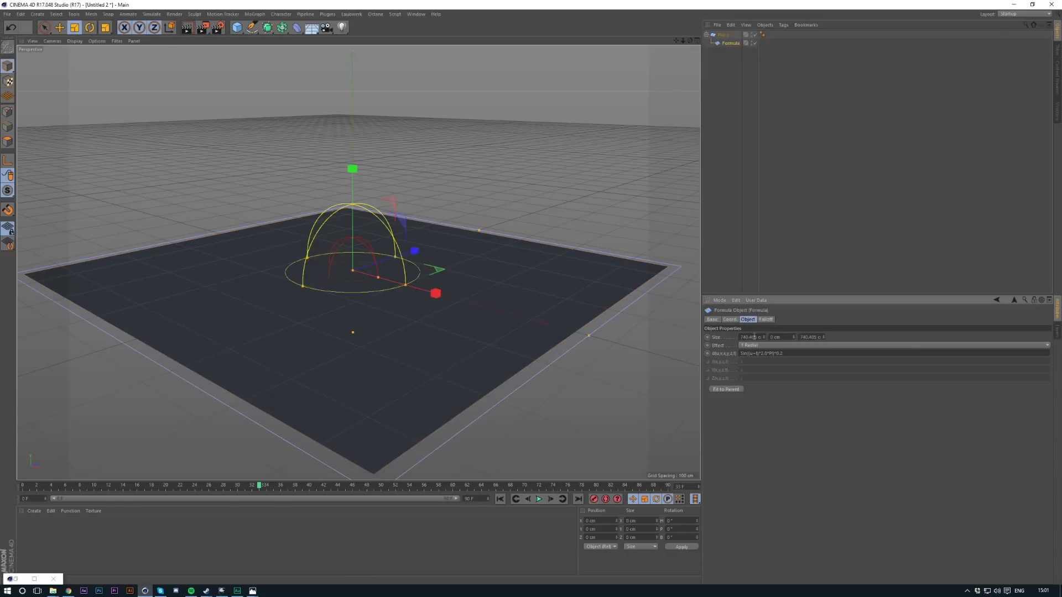
pyautogui.moveTo(795, 339); pyautogui.dragTo(795, 310)
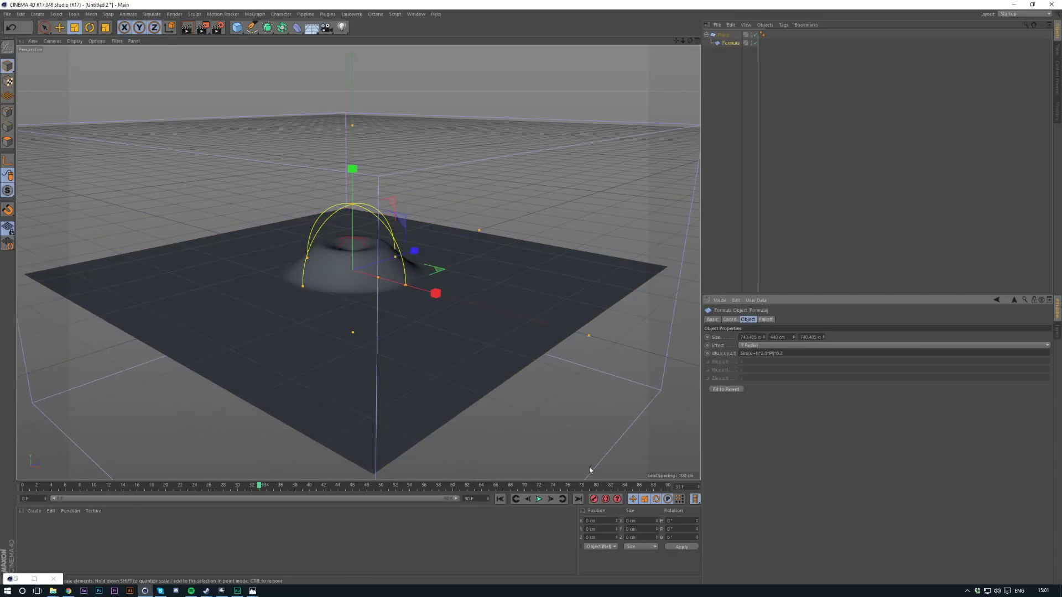
pyautogui.moveTo(259, 487); pyautogui.dragTo(495, 488)
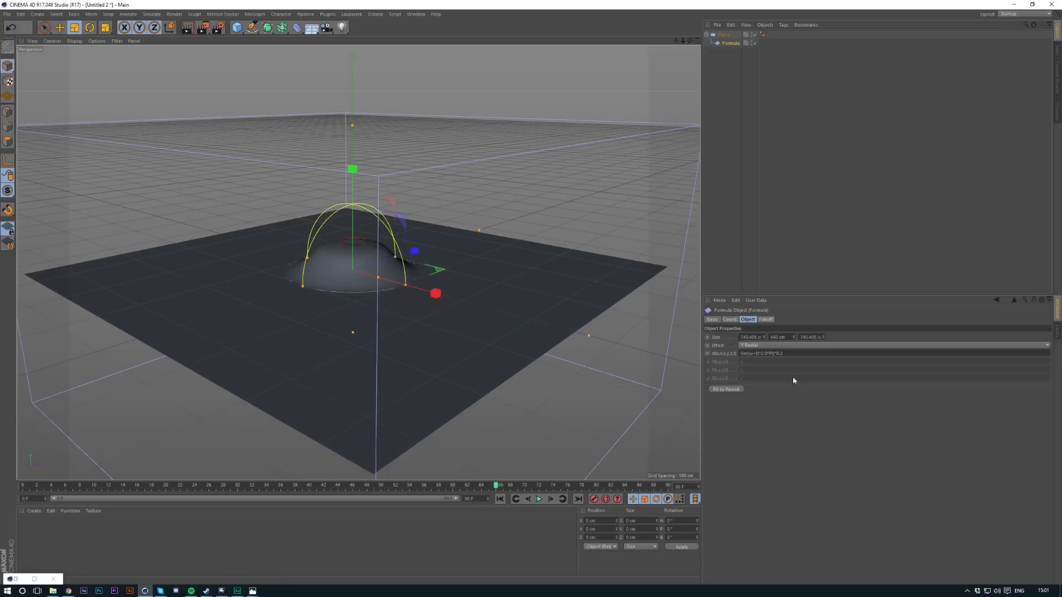
# Append /5 to the Formula deformer's expression and play the animation from the start
pyautogui.click(786, 354)
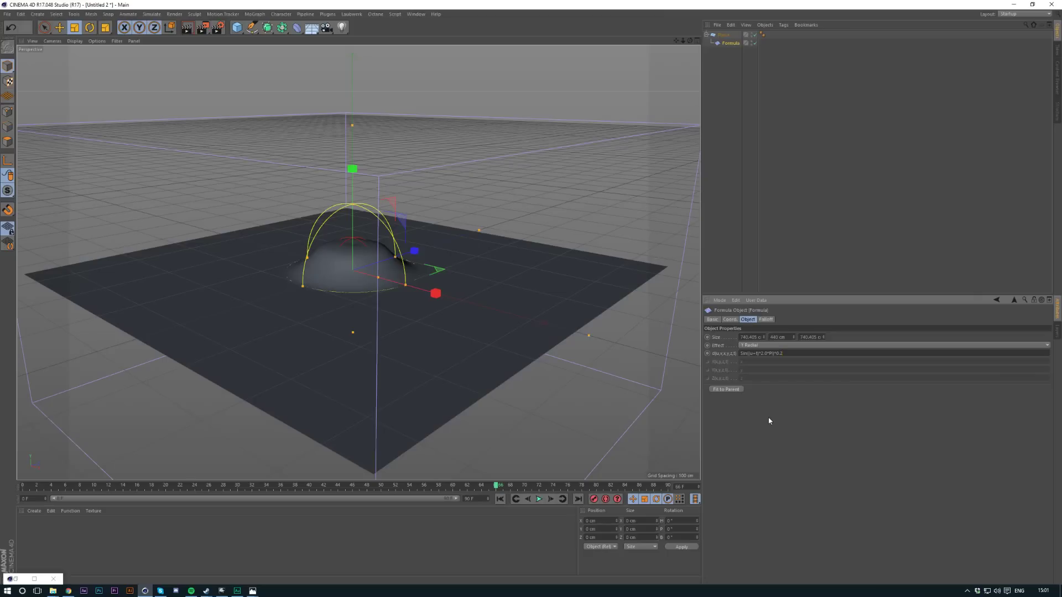
pyautogui.write('/5')
pyautogui.press('Return')
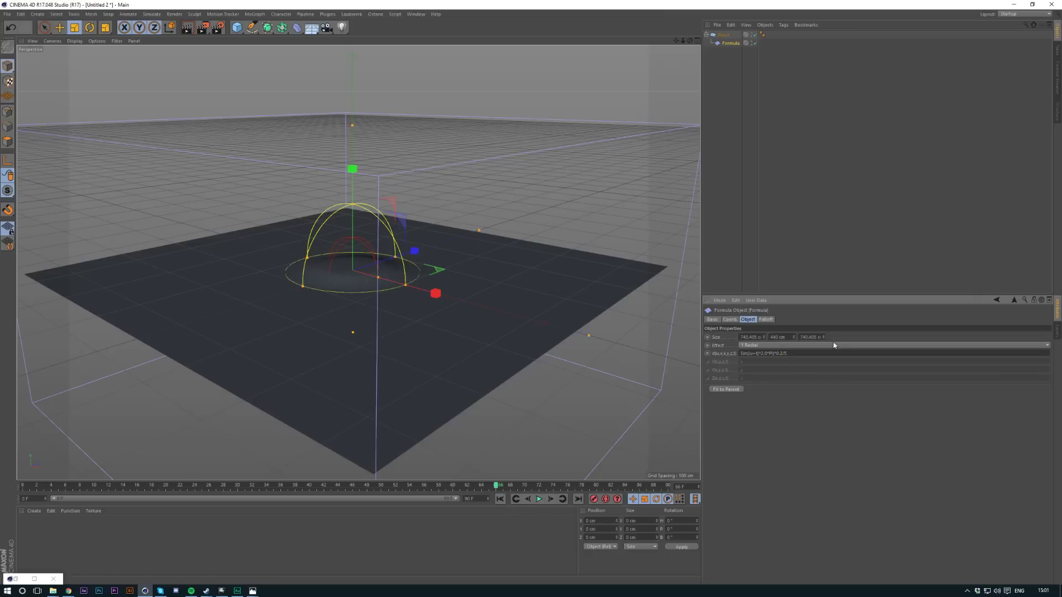
pyautogui.click(500, 499)
pyautogui.click(541, 499)
# Enlarge the Formula deformer to about 1111 cm wide and replay the ripple animation
pyautogui.moveTo(569, 363); pyautogui.dragTo(414, 303)
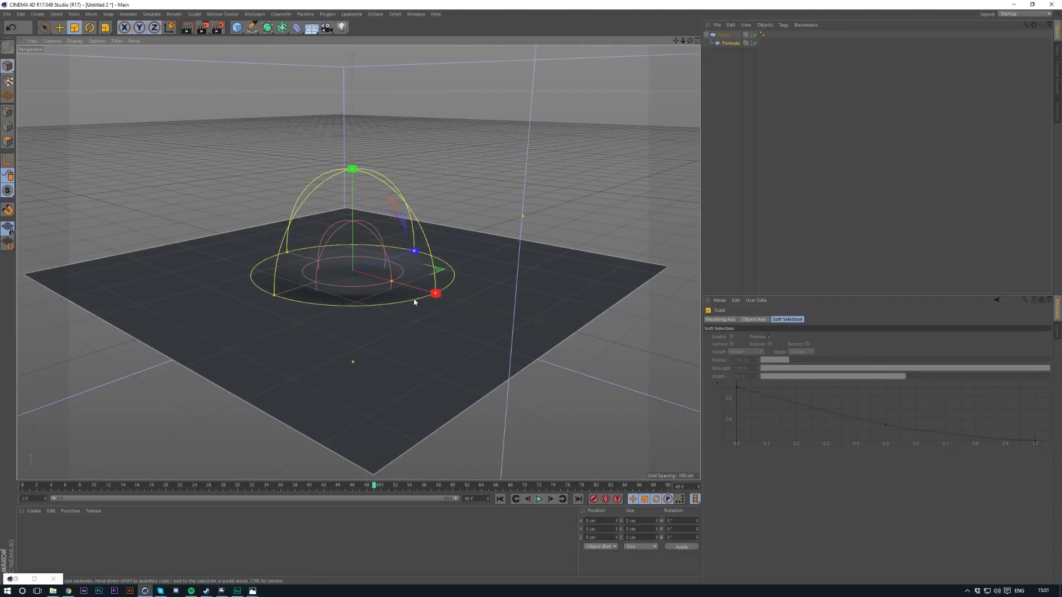
pyautogui.click(500, 500)
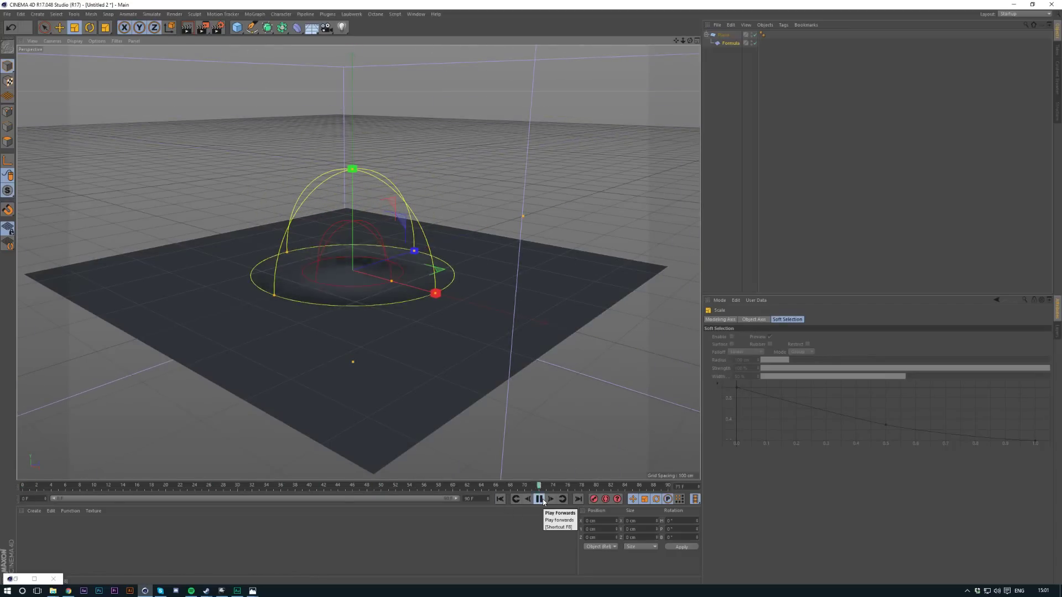
pyautogui.click(540, 499)
# Copy the Formula deformer into the tutorial.c4d project
pyautogui.click(724, 43)
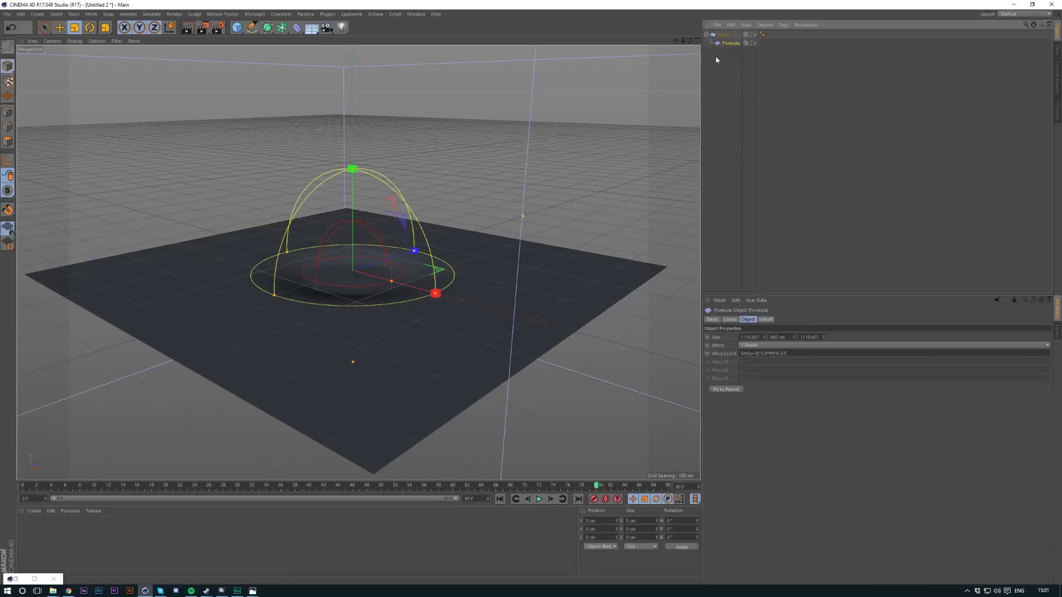
pyautogui.click(423, 14)
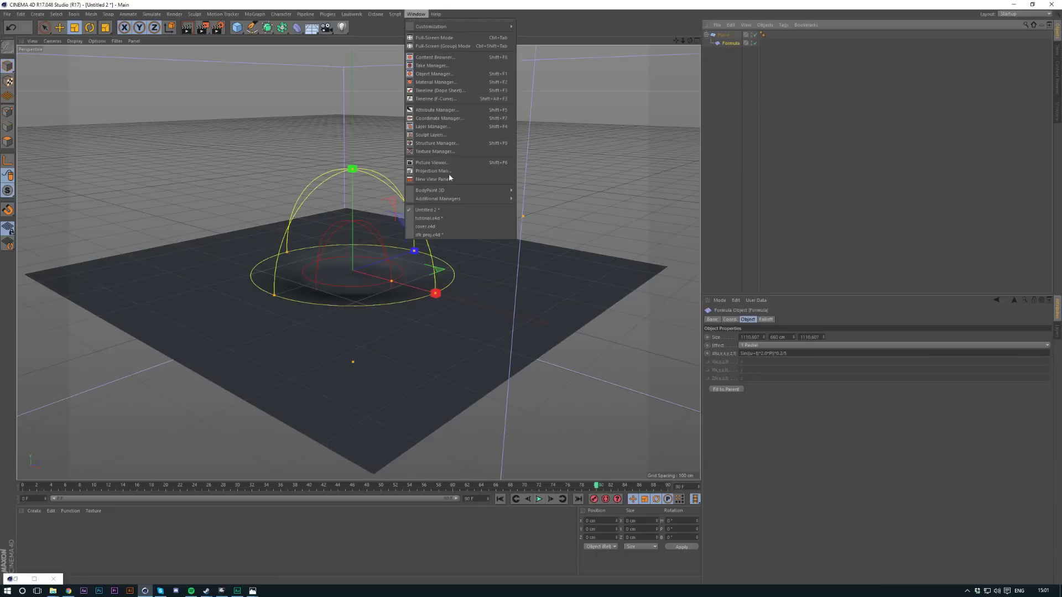
pyautogui.click(428, 218)
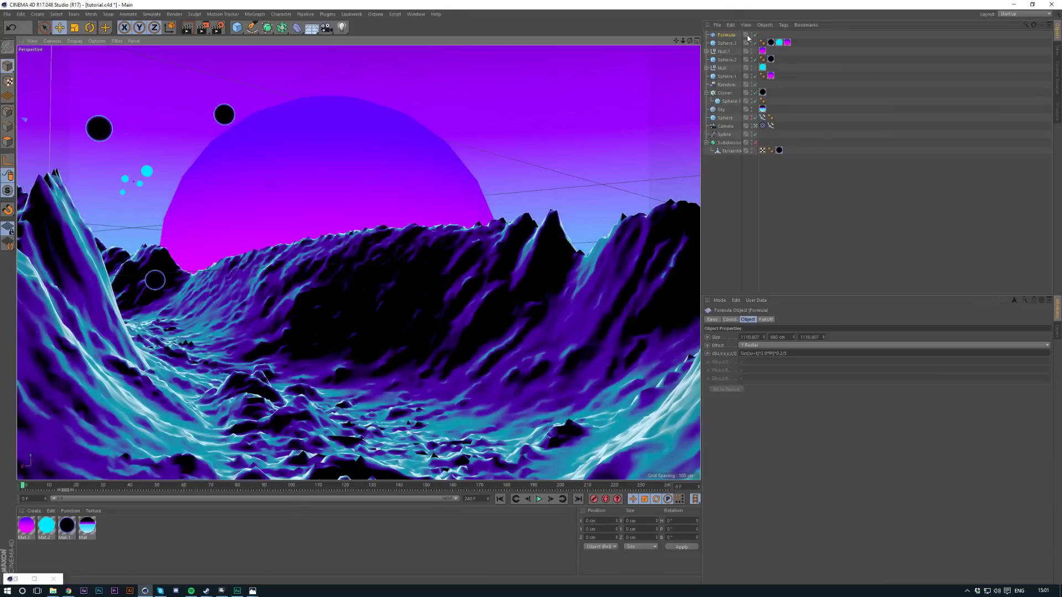
# Leave the camera view, move the Formula deformer over the terrain and scale it down
pyautogui.click(755, 127)
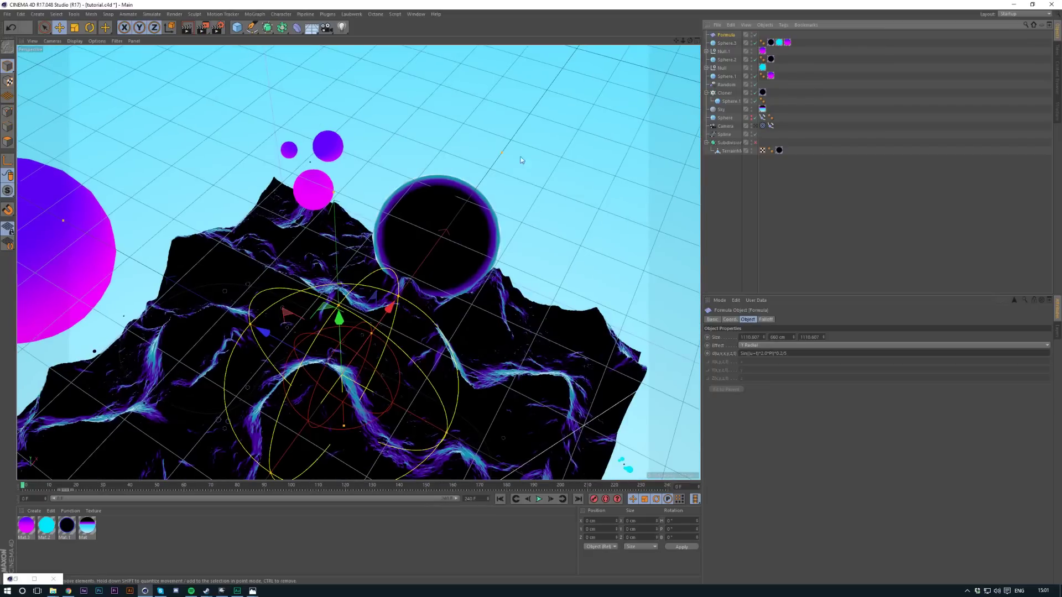
pyautogui.keyDown('alt'); pyautogui.moveTo(355, 420); pyautogui.dragTo(549, 151, button='middle'); pyautogui.keyUp('alt')
pyautogui.moveTo(550, 151); pyautogui.dragTo(317, 306)
pyautogui.press('t')
pyautogui.moveTo(421, 305); pyautogui.dragTo(337, 304)
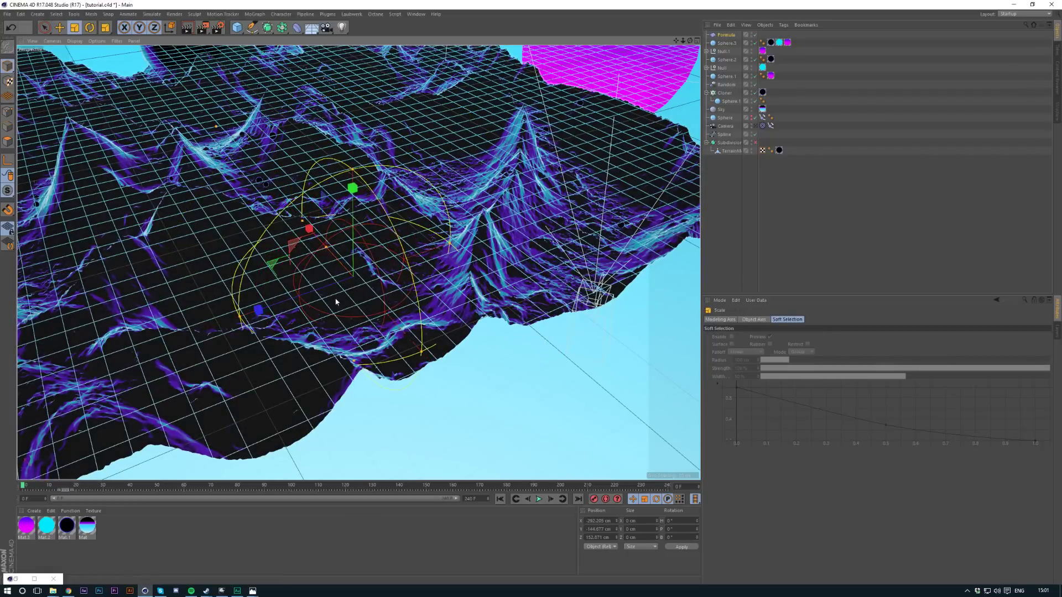
# Duplicate the Formula deformer, shrink the copy to about 347 cm wide and place it on the neighbouring mountain peak
pyautogui.press('e')
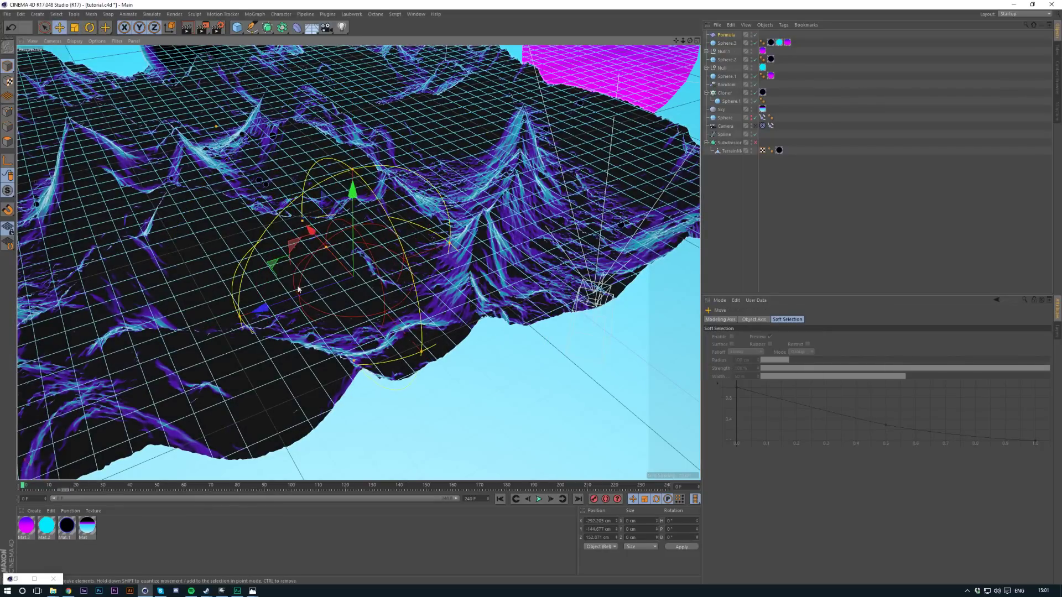
pyautogui.keyDown('ctrl'); pyautogui.moveTo(307, 295); pyautogui.dragTo(417, 252); pyautogui.keyUp('ctrl')
pyautogui.keyDown('alt'); pyautogui.moveTo(453, 228); pyautogui.dragTo(490, 260, button='right'); pyautogui.keyUp('alt')
pyautogui.press('r')
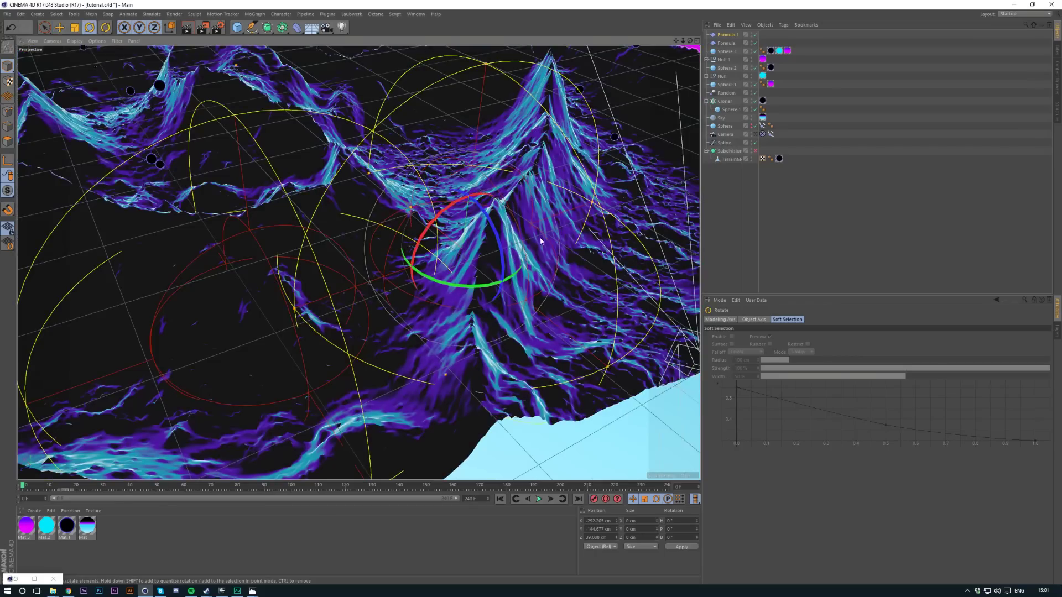
pyautogui.press('t')
pyautogui.moveTo(540, 242); pyautogui.dragTo(411, 290)
pyautogui.press('e')
pyautogui.moveTo(434, 226); pyautogui.dragTo(384, 187)
pyautogui.moveTo(417, 222); pyautogui.dragTo(556, 209)
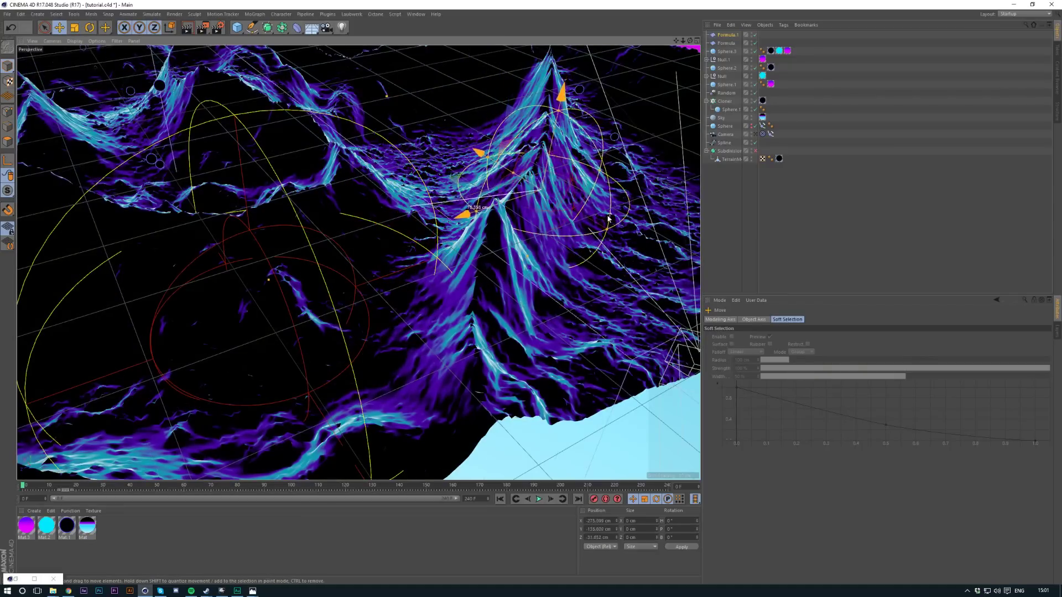
pyautogui.keyDown('alt'); pyautogui.moveTo(582, 203); pyautogui.dragTo(502, 146, button='right'); pyautogui.keyUp('alt')
pyautogui.keyDown('alt'); pyautogui.moveTo(502, 146); pyautogui.dragTo(543, 128); pyautogui.keyUp('alt')
pyautogui.keyDown('alt'); pyautogui.moveTo(542, 127); pyautogui.dragTo(565, 201, button='right'); pyautogui.keyUp('alt')
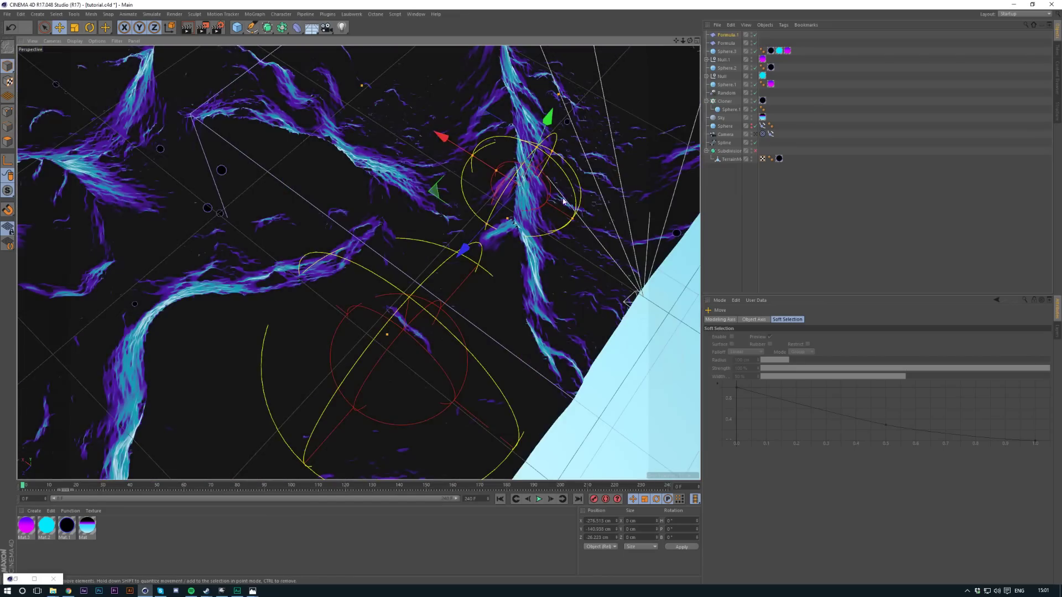
# Place two more copies of the small Formula deformer across the terrain and check the scene through the camera
pyautogui.keyDown('ctrl'); pyautogui.moveTo(566, 200); pyautogui.dragTo(297, 168); pyautogui.keyUp('ctrl')
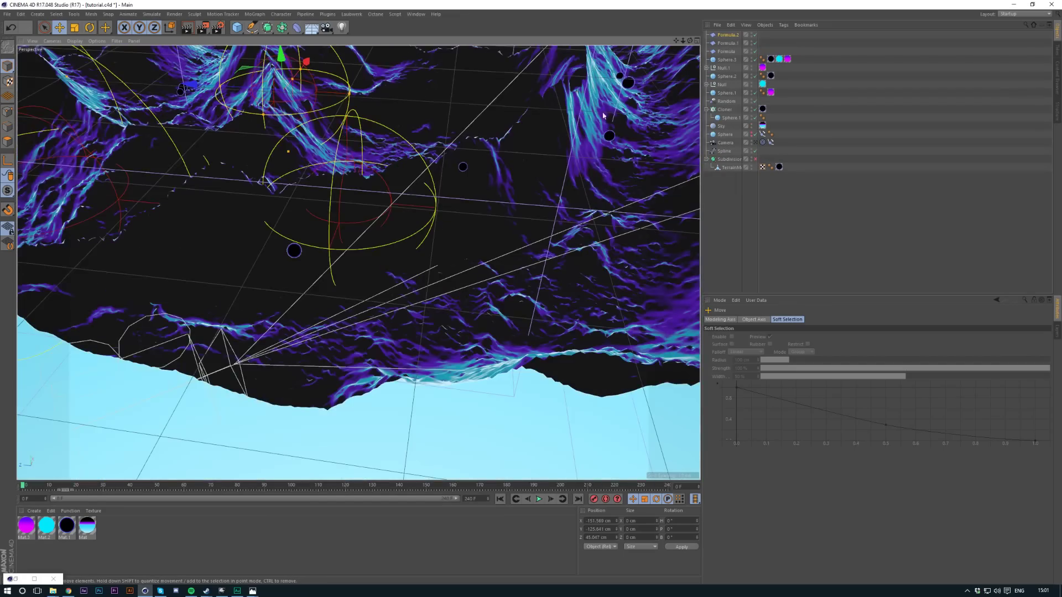
pyautogui.keyDown('alt'); pyautogui.moveTo(296, 168); pyautogui.dragTo(426, 363, button='middle'); pyautogui.keyUp('alt')
pyautogui.moveTo(406, 159)
pyautogui.mouseDown()
pyautogui.moveTo(405, 149)
pyautogui.moveTo(405, 179)
pyautogui.mouseUp()
pyautogui.keyDown('alt'); pyautogui.moveTo(403, 224); pyautogui.dragTo(457, 192); pyautogui.keyUp('alt')
pyautogui.keyDown('alt'); pyautogui.moveTo(443, 235); pyautogui.dragTo(545, 231); pyautogui.keyUp('alt')
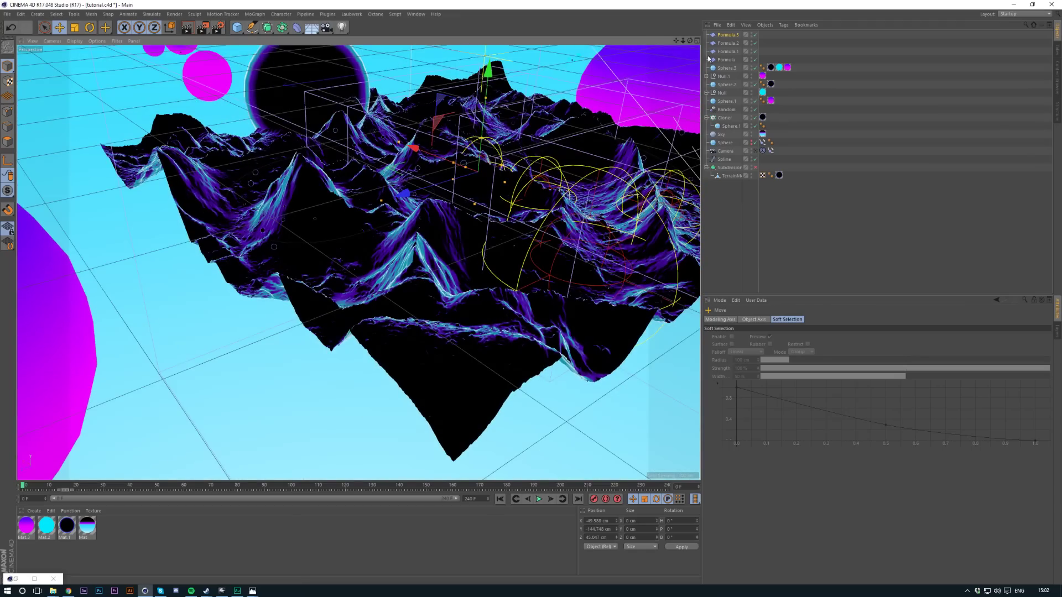
pyautogui.click(755, 152)
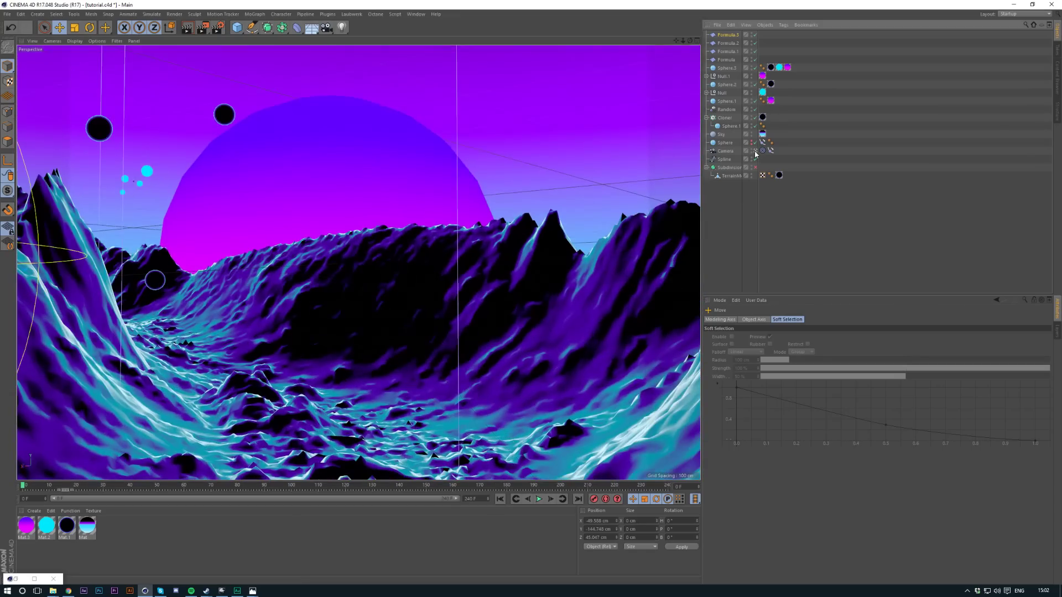
pyautogui.click(755, 151)
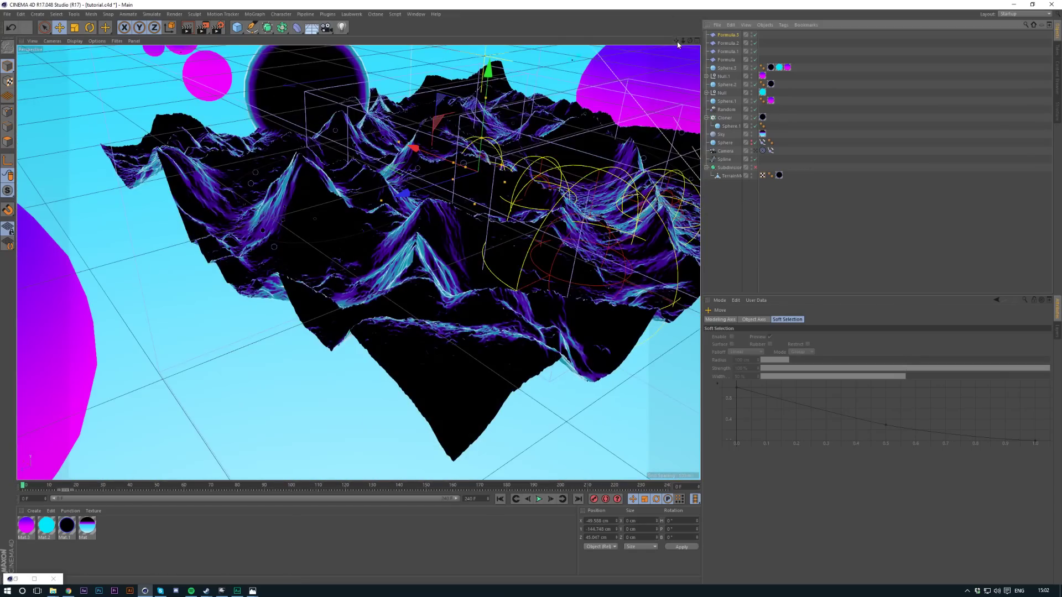
# Duplicate the newest Formula deformer, enlarge the copy to about 603 cm wide and position it over the terrain near the ridge
pyautogui.moveTo(676, 41); pyautogui.dragTo(487, 115)
pyautogui.click(727, 35)
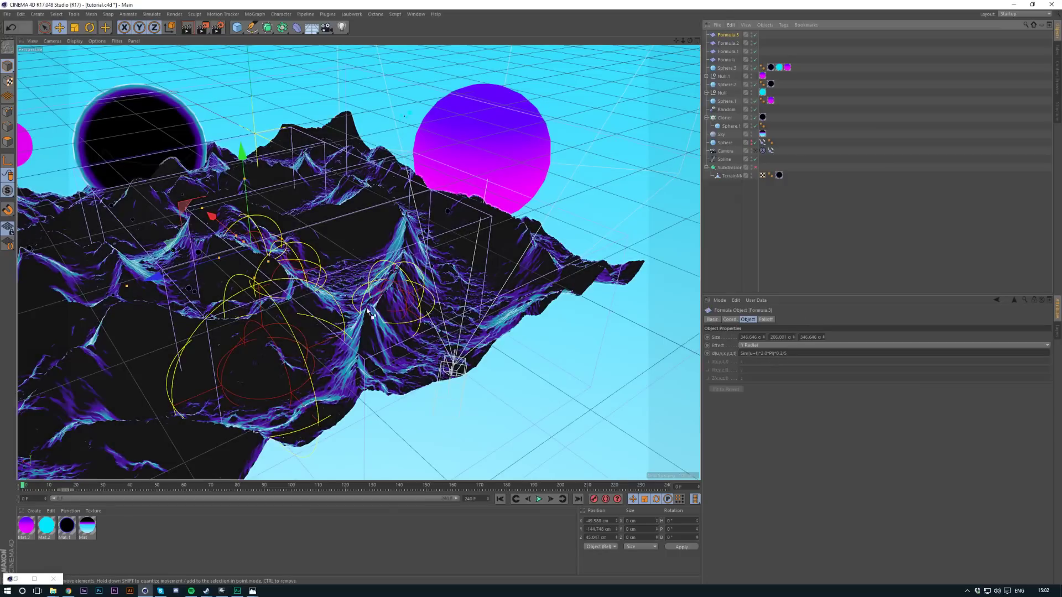
pyautogui.keyDown('ctrl'); pyautogui.moveTo(358, 353); pyautogui.dragTo(550, 308); pyautogui.keyUp('ctrl')
pyautogui.scroll(3, 457, 246)
pyautogui.press('t')
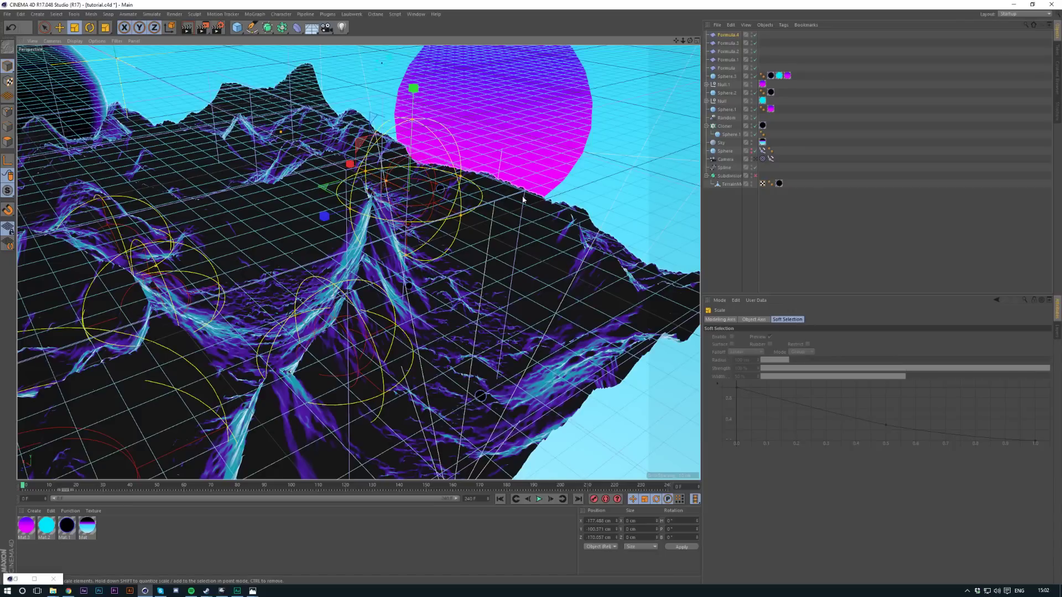
pyautogui.moveTo(524, 200); pyautogui.dragTo(588, 240)
pyautogui.press('e')
pyautogui.moveTo(524, 234); pyautogui.dragTo(468, 292)
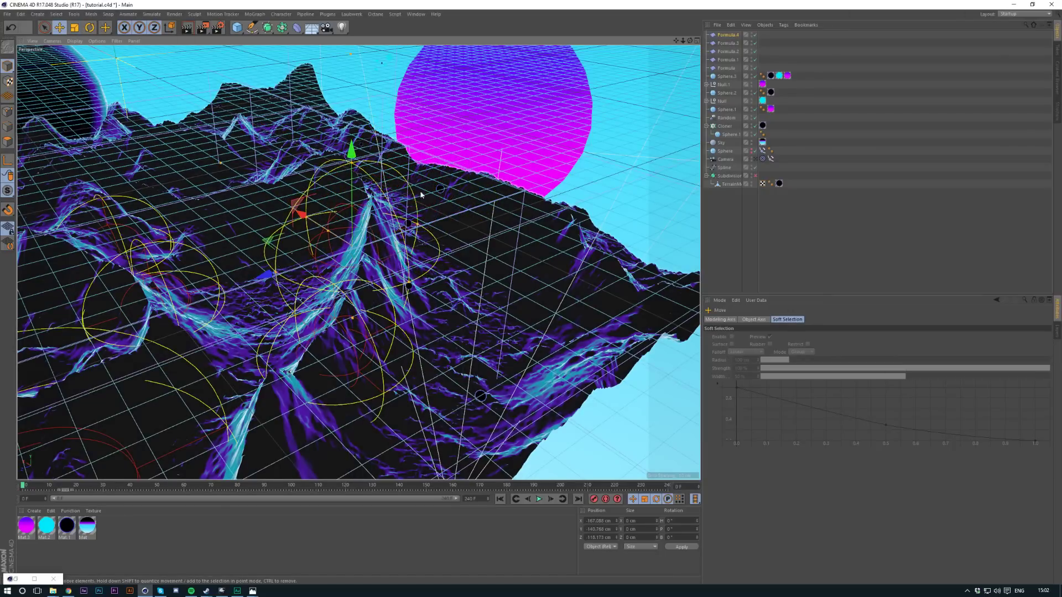
# Duplicate the enlarged Formula deformer further along the valley and change the divisor in the copy's expression to /3
pyautogui.keyDown('alt'); pyautogui.moveTo(426, 194); pyautogui.dragTo(404, 174); pyautogui.keyUp('alt')
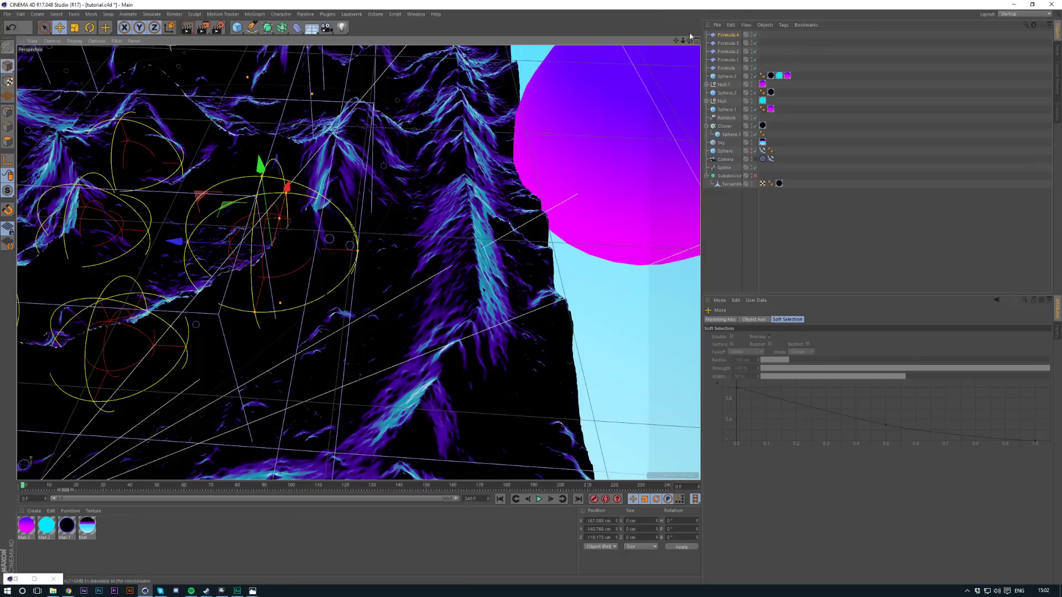
pyautogui.keyDown('alt'); pyautogui.moveTo(300, 210); pyautogui.dragTo(392, 290, button='middle'); pyautogui.keyUp('alt')
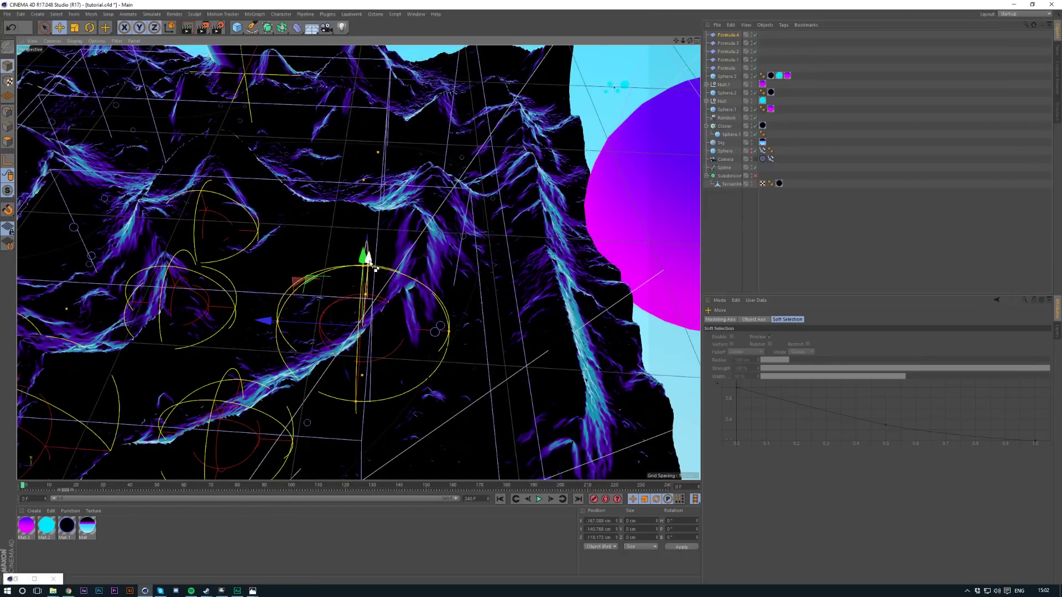
pyautogui.keyDown('ctrl'); pyautogui.moveTo(368, 264); pyautogui.dragTo(419, 182); pyautogui.keyUp('ctrl')
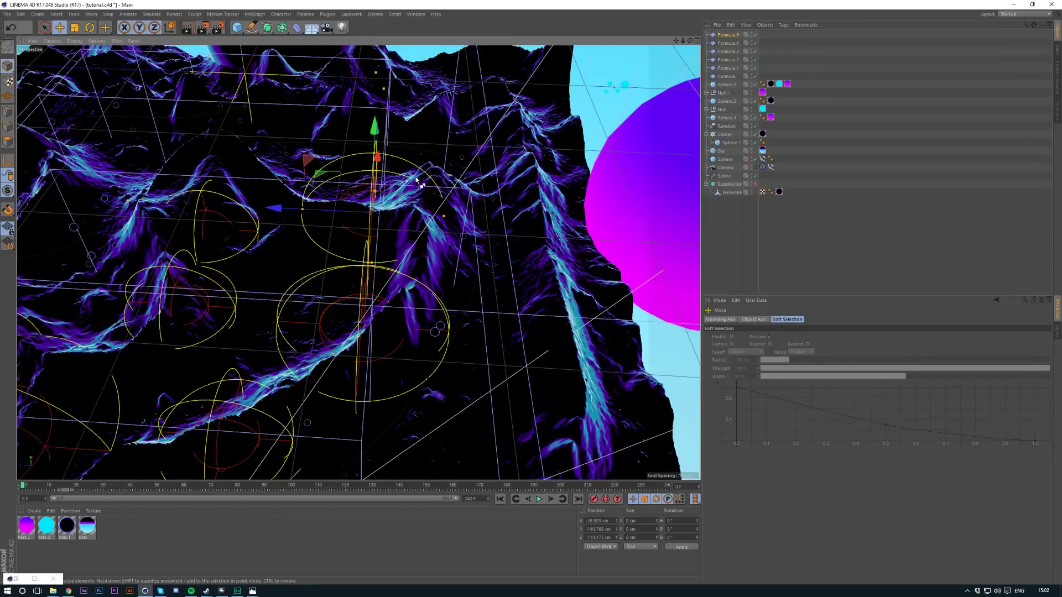
pyautogui.moveTo(460, 216); pyautogui.dragTo(494, 227)
pyautogui.moveTo(791, 354); pyautogui.dragTo(781, 395)
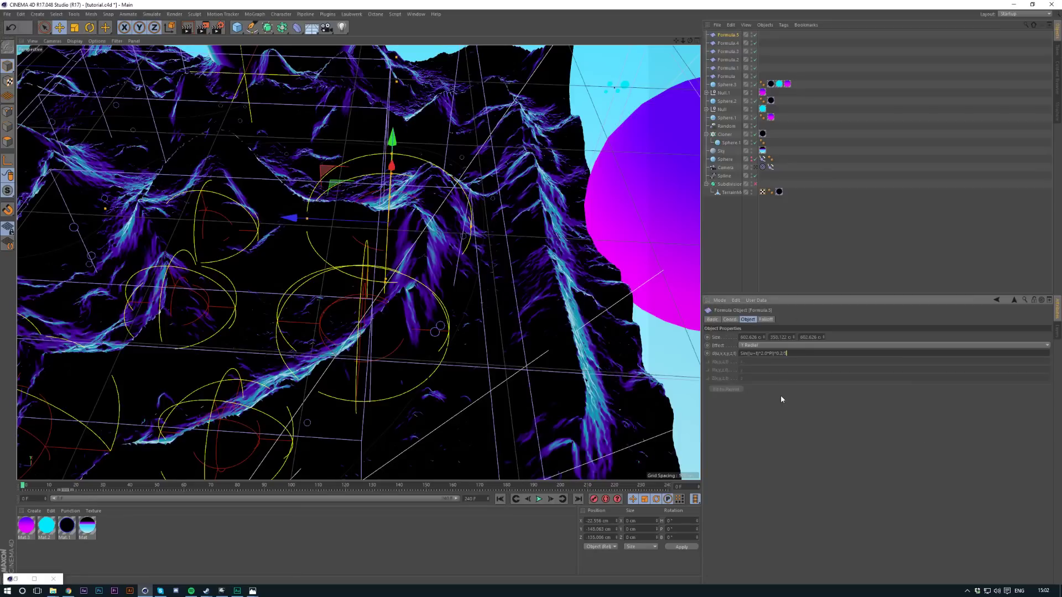
pyautogui.write('3')
# Duplicate the /3 Formula deformer, lower the copy onto the terrain near the large black planet and enlarge it slightly
pyautogui.keyDown('ctrl'); pyautogui.moveTo(474, 219); pyautogui.dragTo(228, 116); pyautogui.keyUp('ctrl')
pyautogui.moveTo(675, 42); pyautogui.dragTo(774, 151)
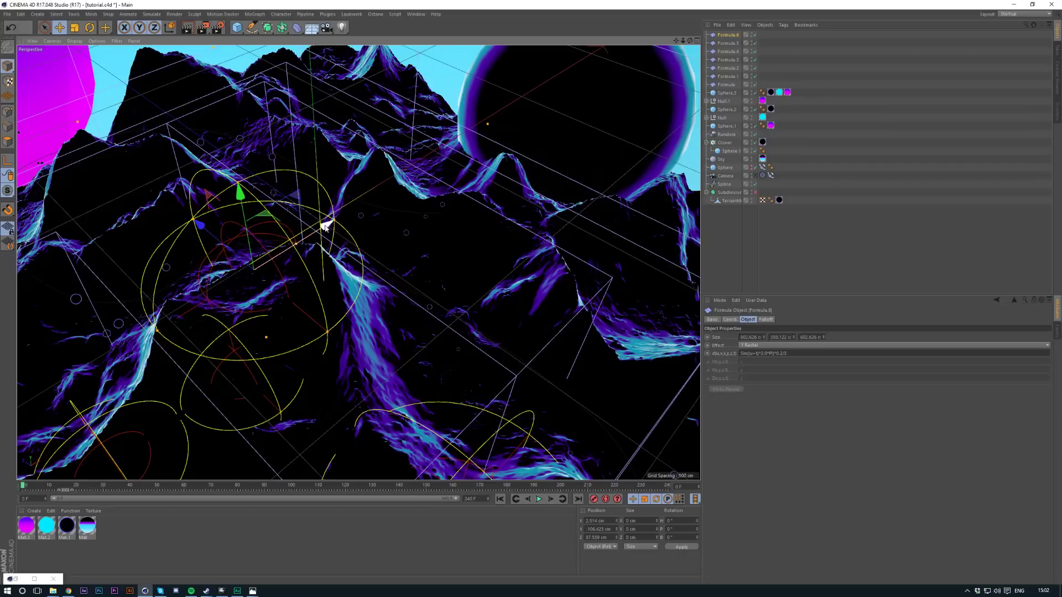
pyautogui.moveTo(327, 227); pyautogui.dragTo(502, 146)
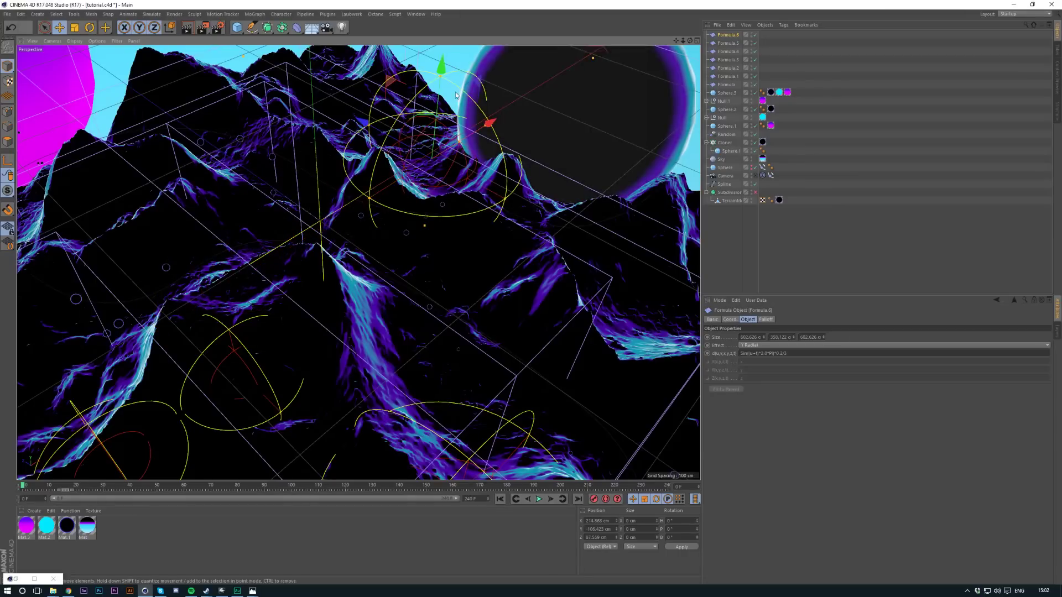
pyautogui.moveTo(442, 65); pyautogui.dragTo(440, 97)
pyautogui.press('t')
pyautogui.moveTo(571, 194)
pyautogui.mouseDown()
pyautogui.moveTo(558, 190)
pyautogui.moveTo(592, 192)
pyautogui.mouseUp()
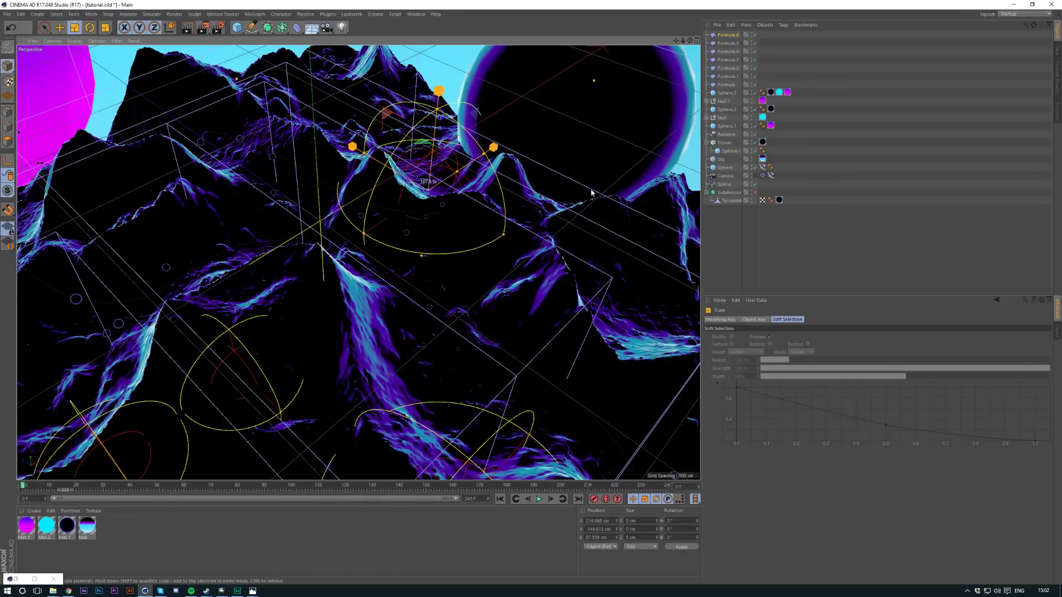
# Add another Formula deformer copy at the far side of the terrain and adjust its height
pyautogui.moveTo(408, 229)
pyautogui.keyDown('alt'); pyautogui.mouseDown()
pyautogui.moveTo(374, 227)
pyautogui.moveTo(398, 227)
pyautogui.mouseUp(); pyautogui.keyUp('alt')
pyautogui.press('e')
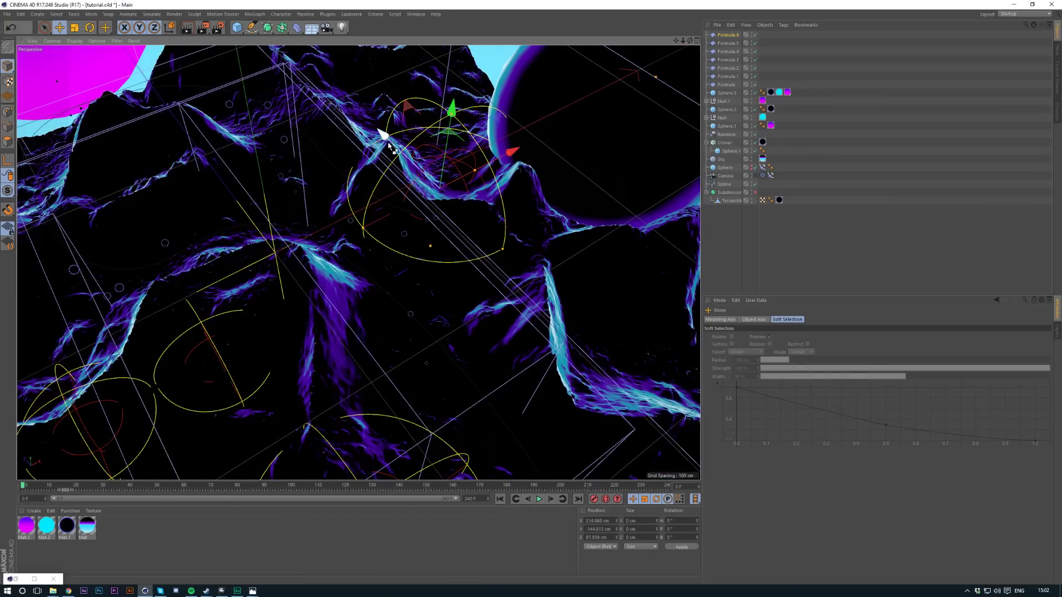
pyautogui.keyDown('ctrl'); pyautogui.moveTo(389, 142); pyautogui.dragTo(299, 94); pyautogui.keyUp('ctrl')
pyautogui.moveTo(421, 166); pyautogui.dragTo(303, 208)
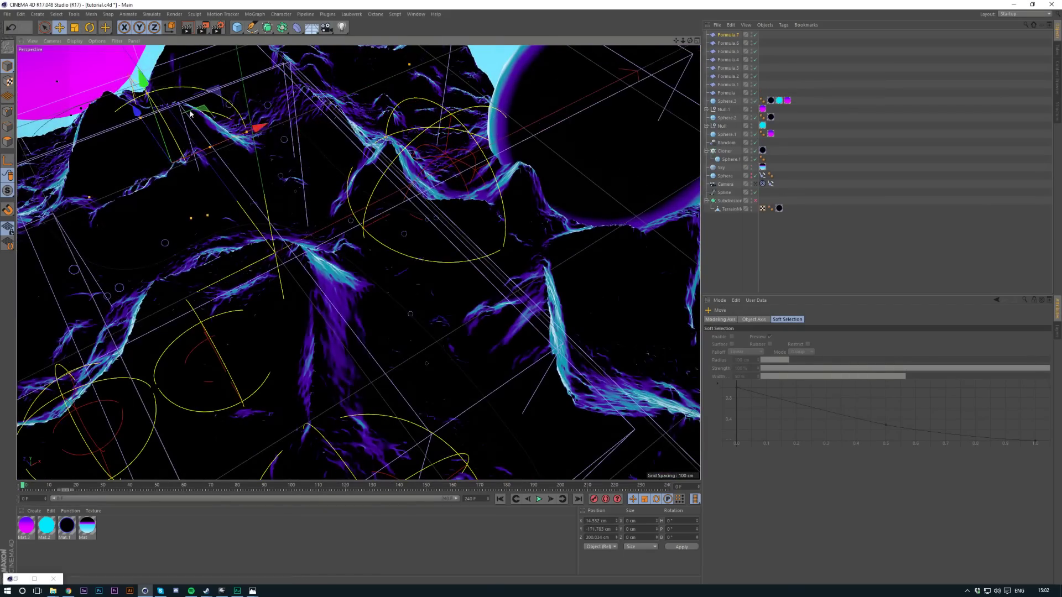
pyautogui.moveTo(142, 82); pyautogui.dragTo(138, 65)
pyautogui.moveTo(178, 156)
pyautogui.keyDown('alt'); pyautogui.mouseDown()
pyautogui.moveTo(151, 146)
pyautogui.moveTo(140, 124)
pyautogui.moveTo(178, 156)
pyautogui.mouseUp(); pyautogui.keyUp('alt')
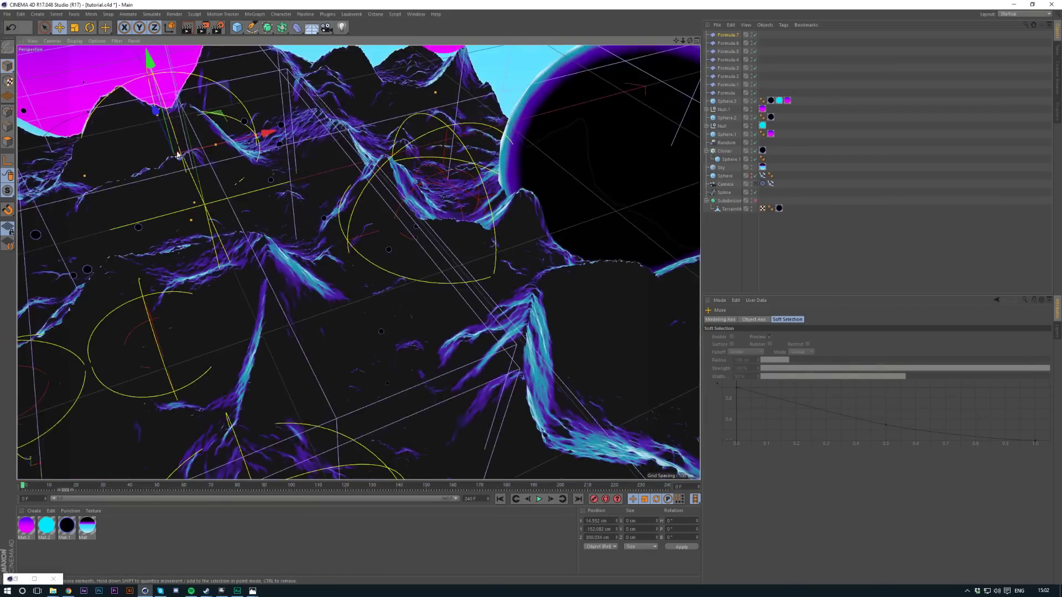
# Nest all eight Formula deformers under the terrain object and play the animation through the scene camera
pyautogui.keyDown('shift'); pyautogui.click(724, 93); pyautogui.keyUp('shift')
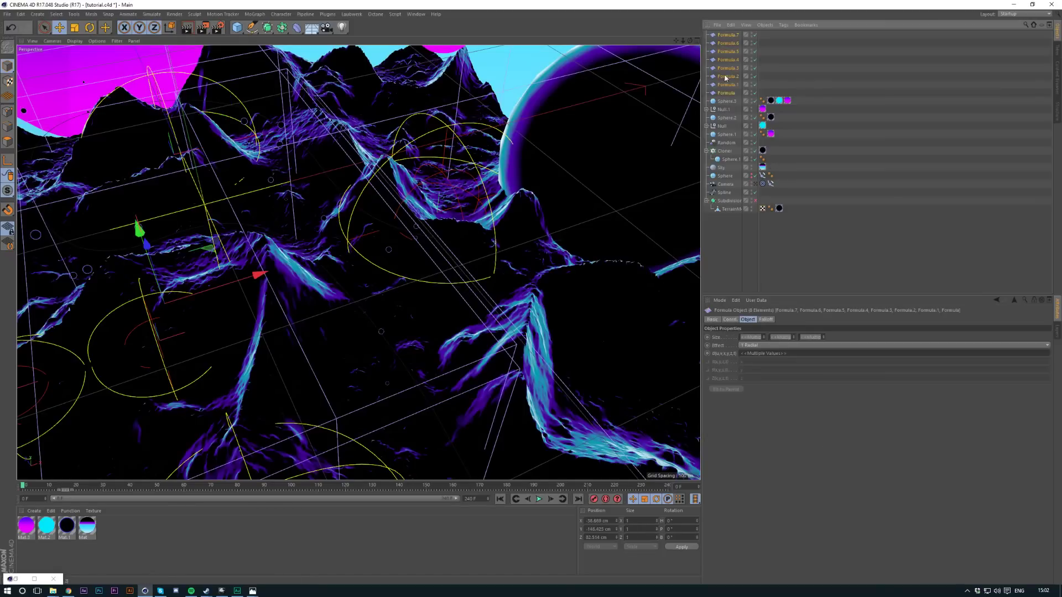
pyautogui.moveTo(730, 220); pyautogui.dragTo(740, 225)
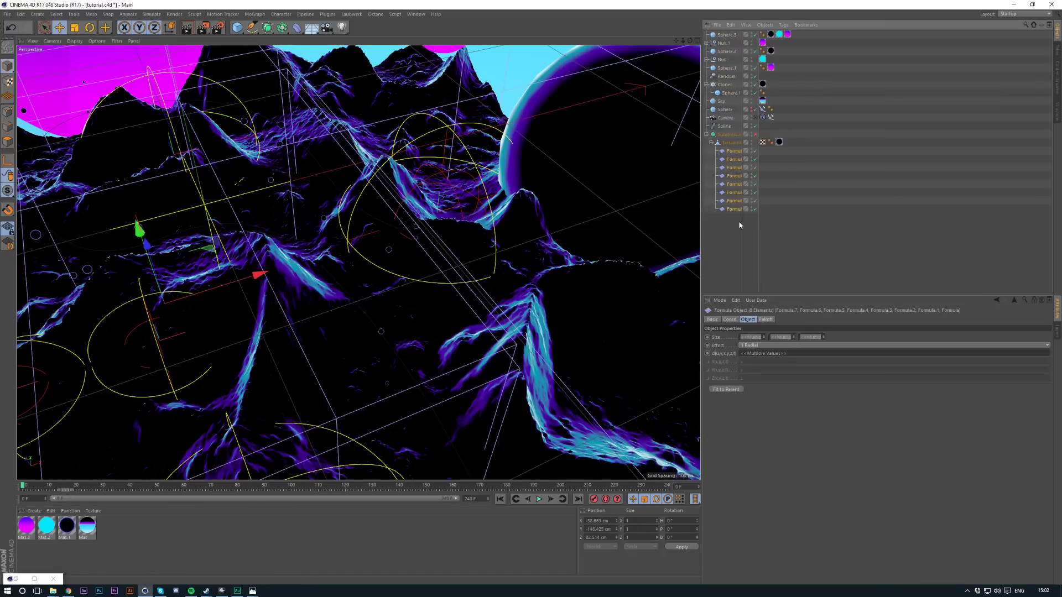
pyautogui.click(755, 118)
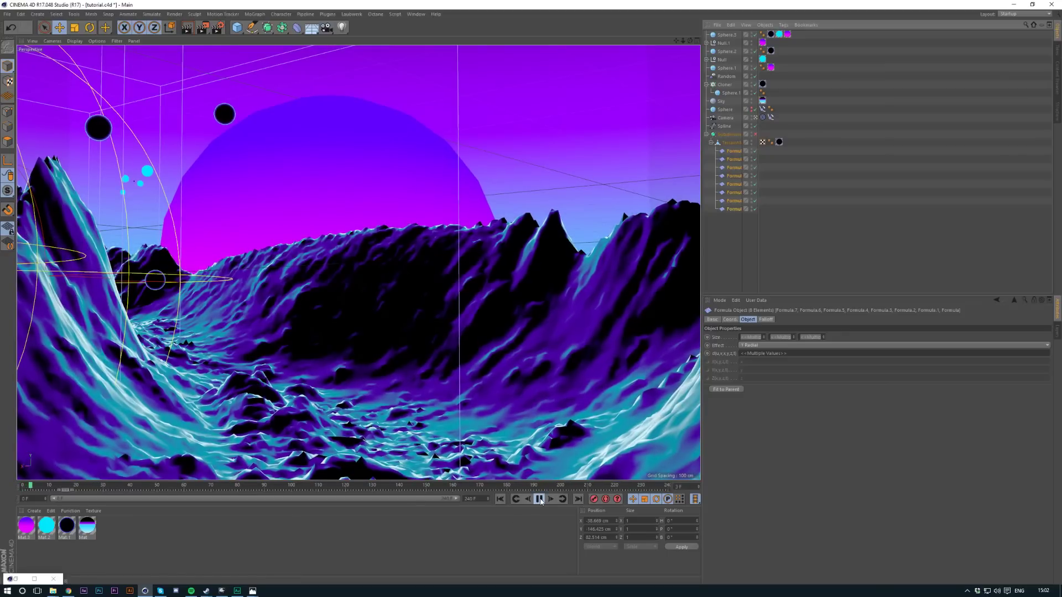
pyautogui.press('F8')
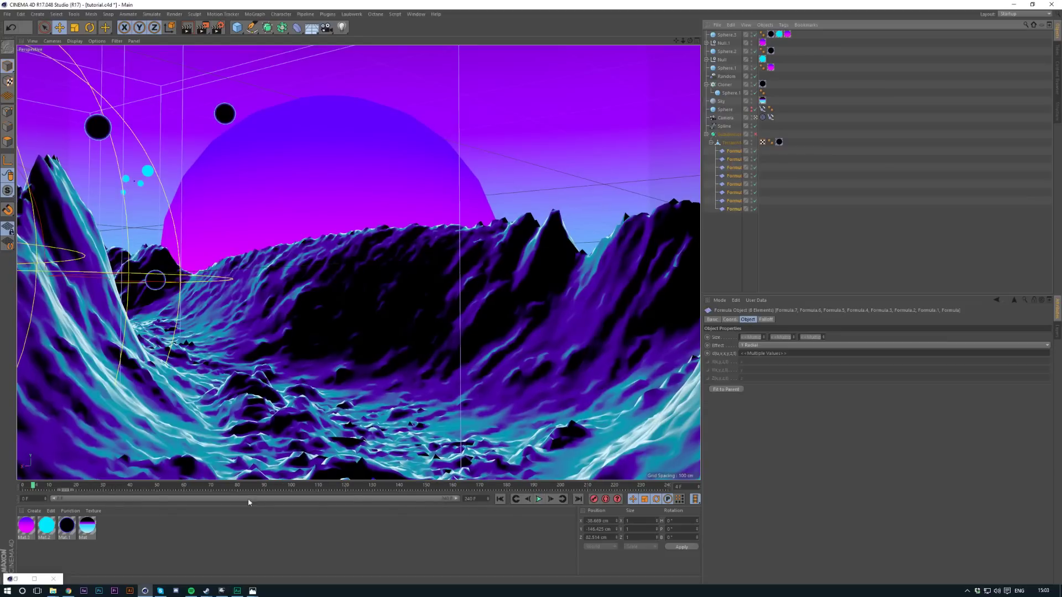
# Check the rippling terrain at several points between about frames 45 and 136, and return to the first frame
pyautogui.click(143, 487)
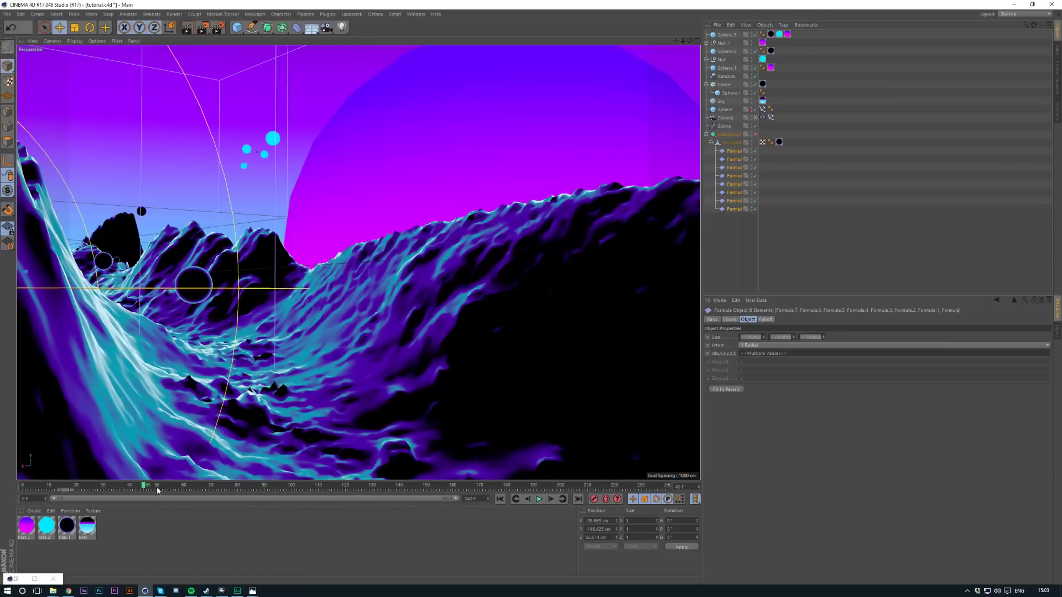
pyautogui.click(189, 486)
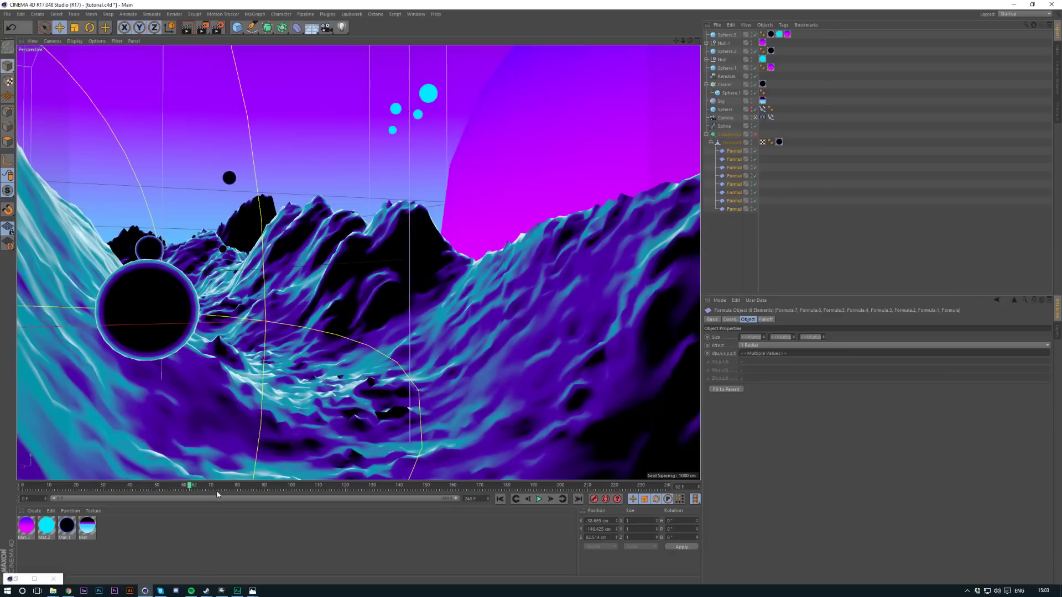
pyautogui.click(237, 486)
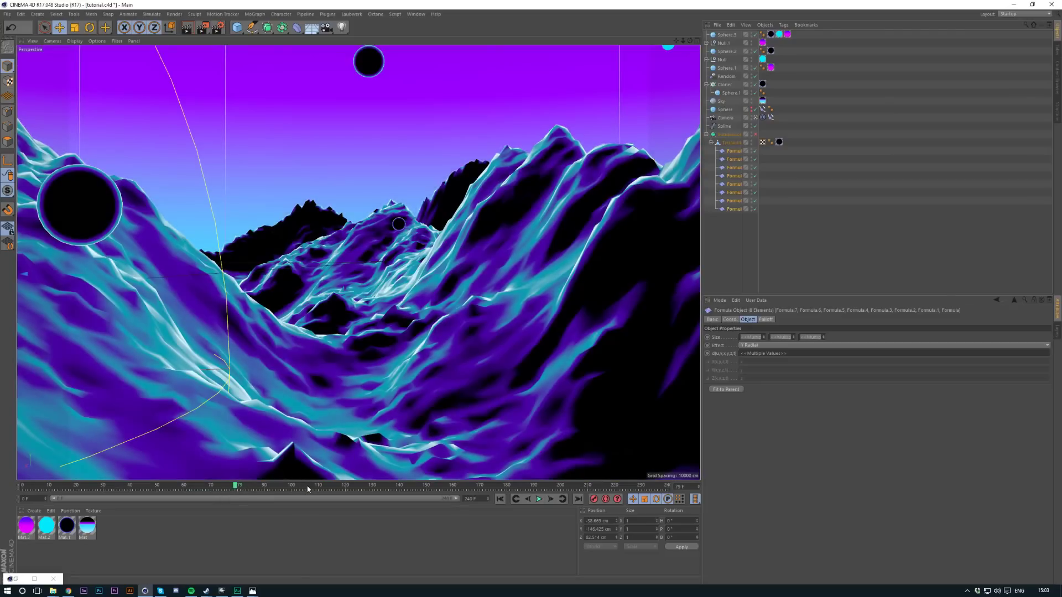
pyautogui.click(308, 487)
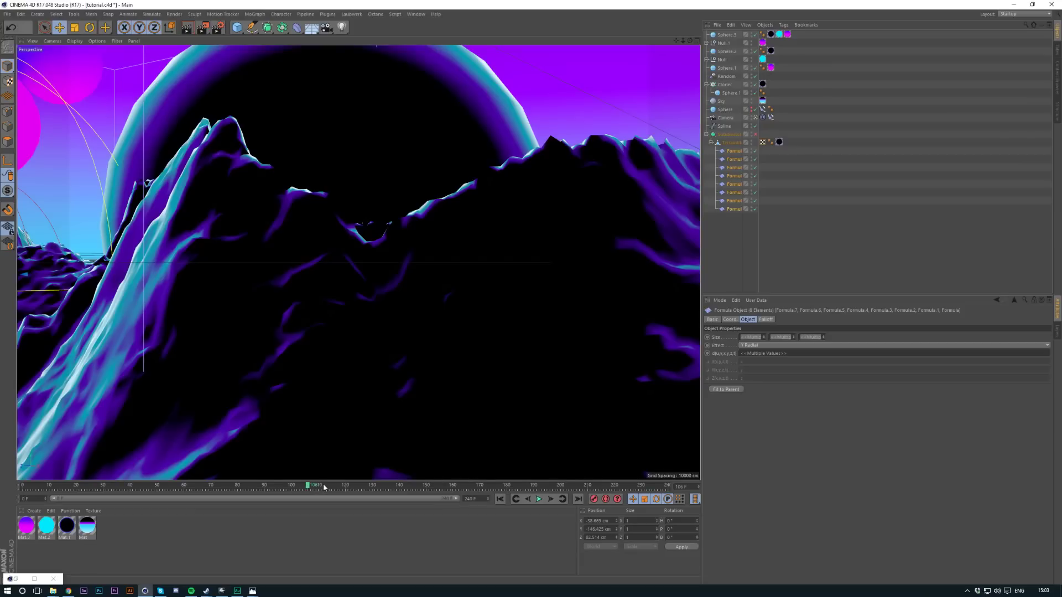
pyautogui.click(324, 487)
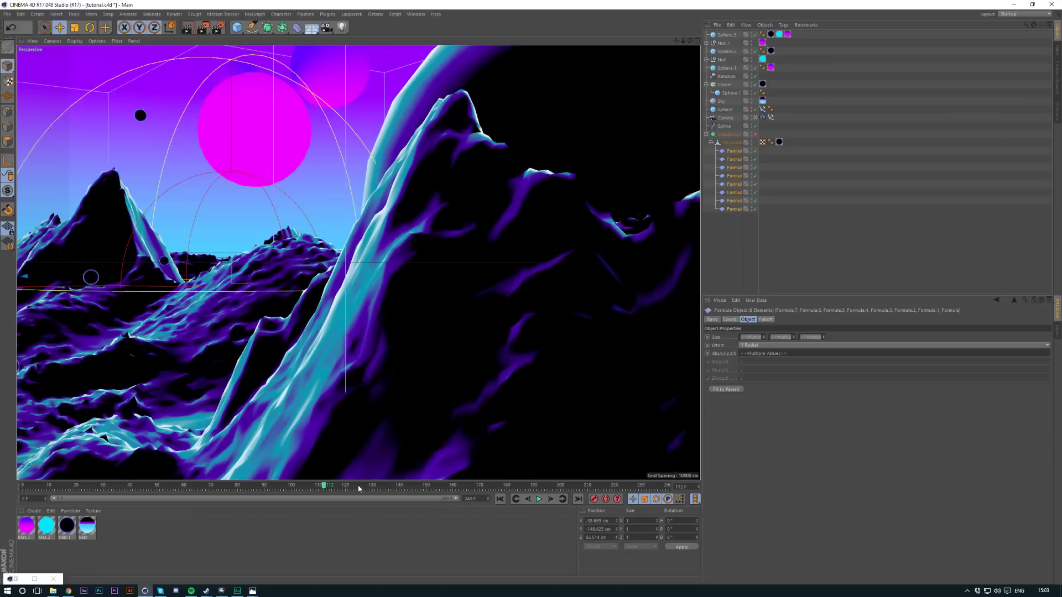
pyautogui.click(359, 486)
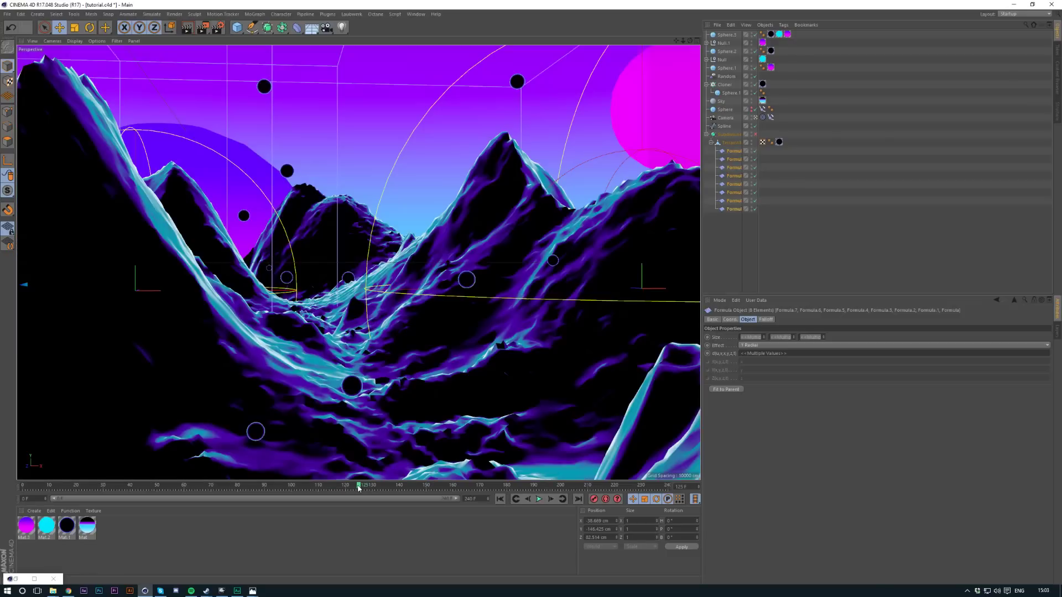
pyautogui.click(389, 487)
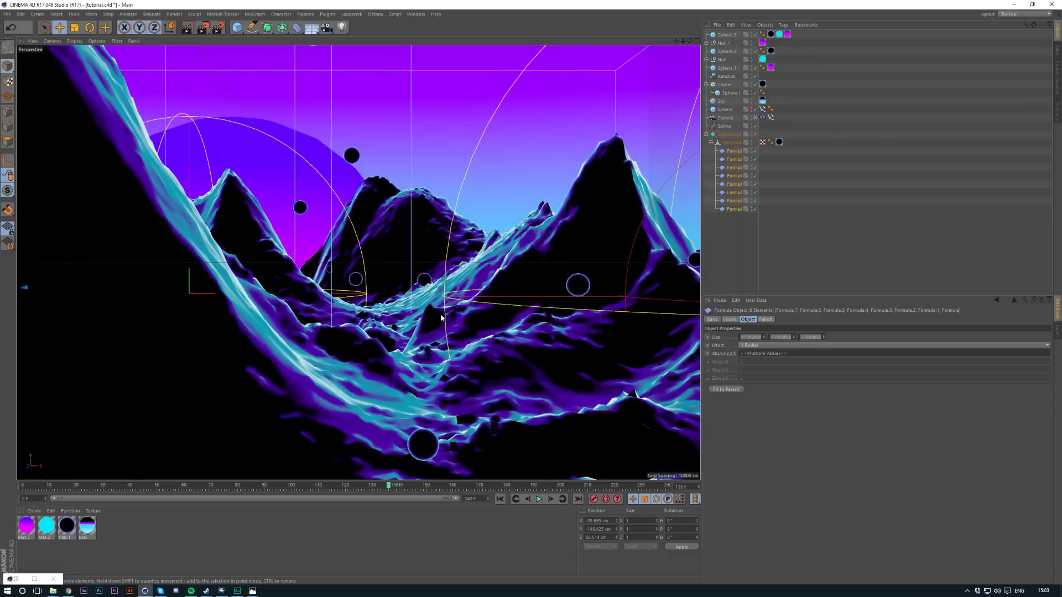
pyautogui.click(500, 500)
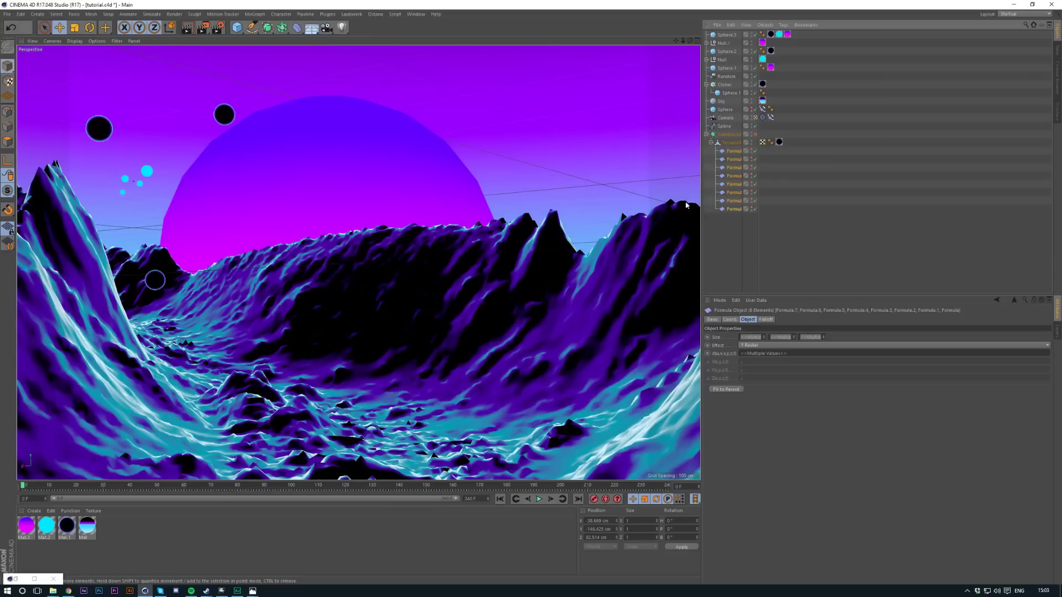
# Save the scene file with all eight Formula deformers left enabled
pyautogui.click(755, 150)
pyautogui.click(755, 150)
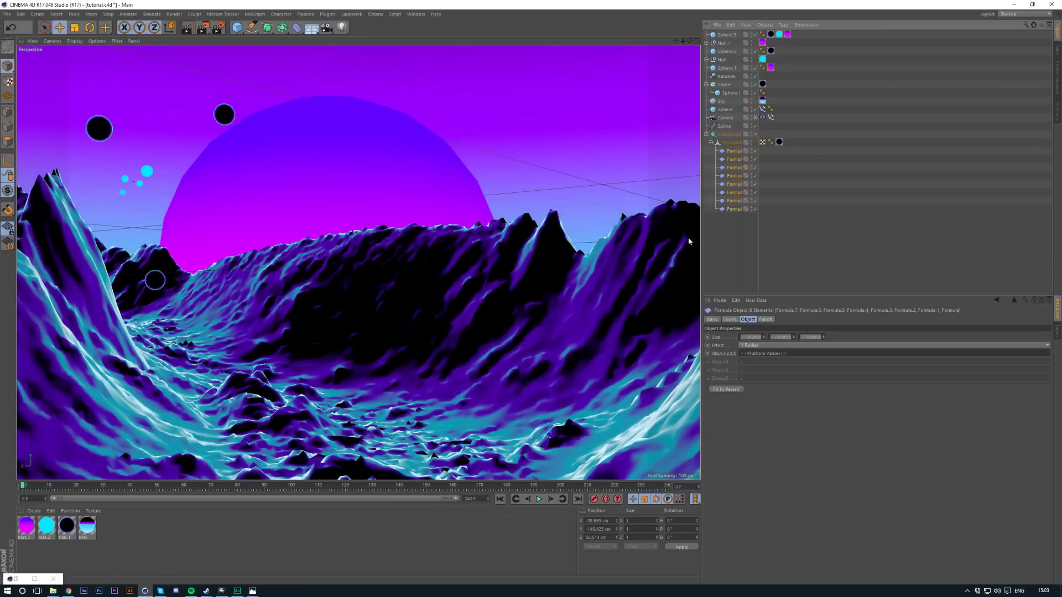
pyautogui.hotkey('ctrl', 's')
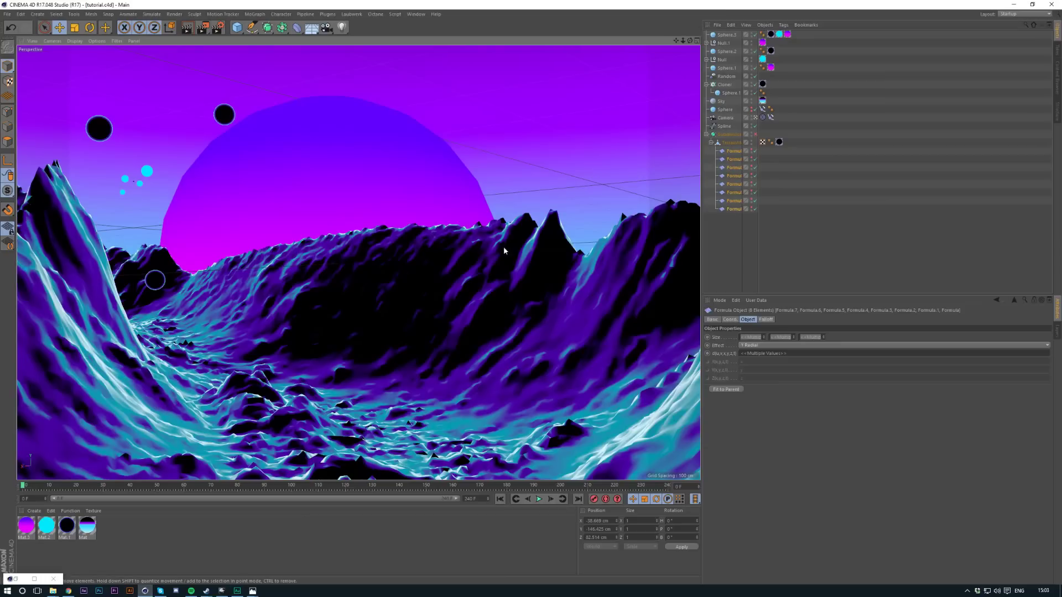
# Set the render output size to 1280 × 720 pixels with a resolution of 300 DPI
pyautogui.click(224, 25)
pyautogui.click(88, 107)
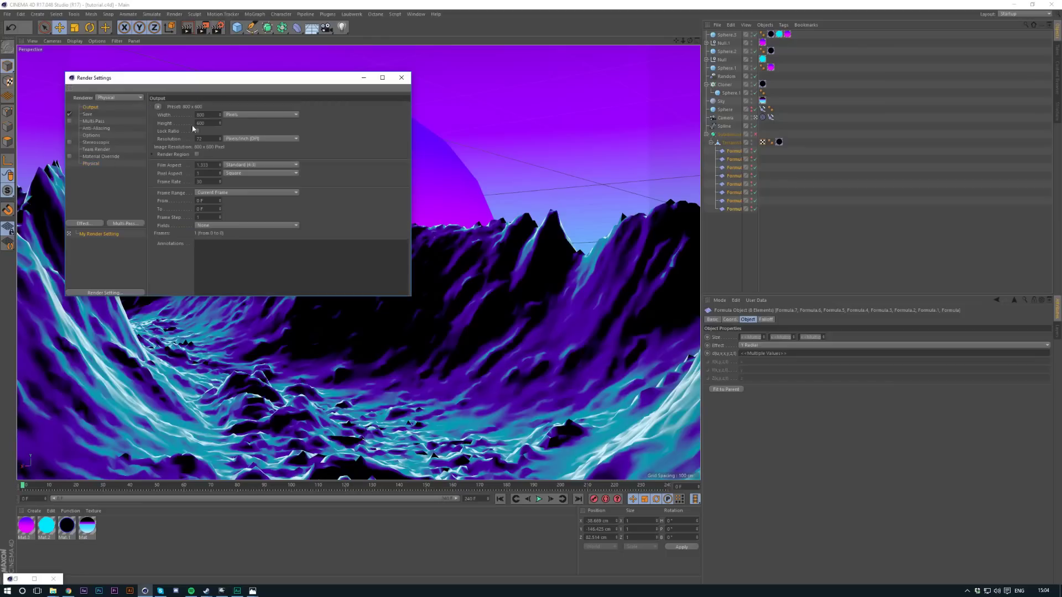
pyautogui.click(213, 114)
pyautogui.write('1280')
pyautogui.press('Tab')
pyautogui.write('720')
pyautogui.press('Tab')
pyautogui.press('Tab')
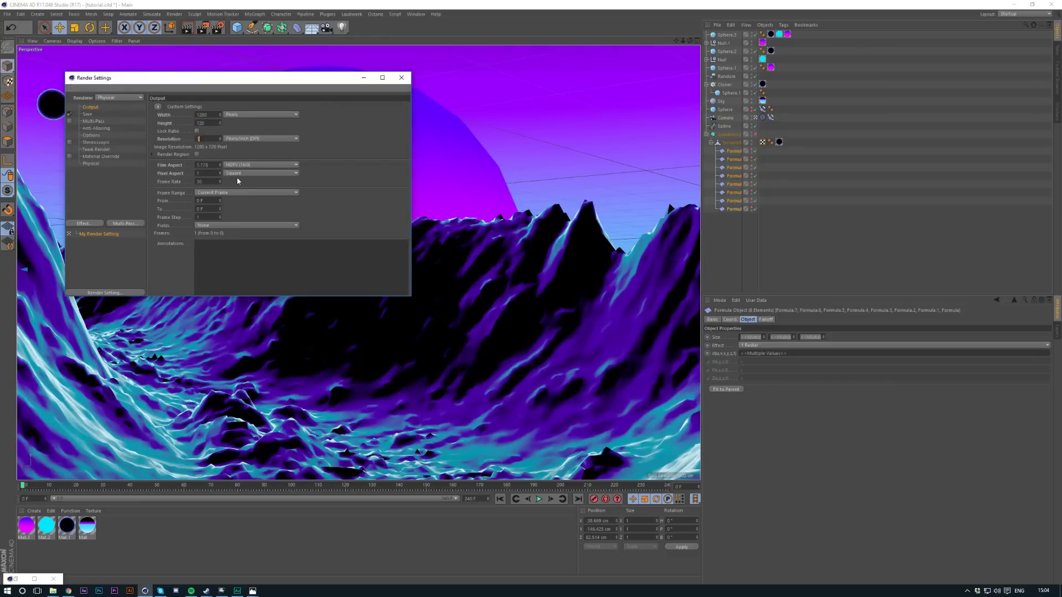
pyautogui.write('300')
# Set the end of the render's frame range to frame 240
pyautogui.press('Tab')
pyautogui.press('Tab')
pyautogui.press('Tab')
pyautogui.press('Return')
pyautogui.press('Tab')
pyautogui.press('Tab')
pyautogui.press('Tab')
pyautogui.press('Tab')
pyautogui.write('240')
pyautogui.press('Return')
# Set the render's regular image format to PNG with a depth of 16 Bit/Channel
pyautogui.click(89, 115)
pyautogui.click(230, 131)
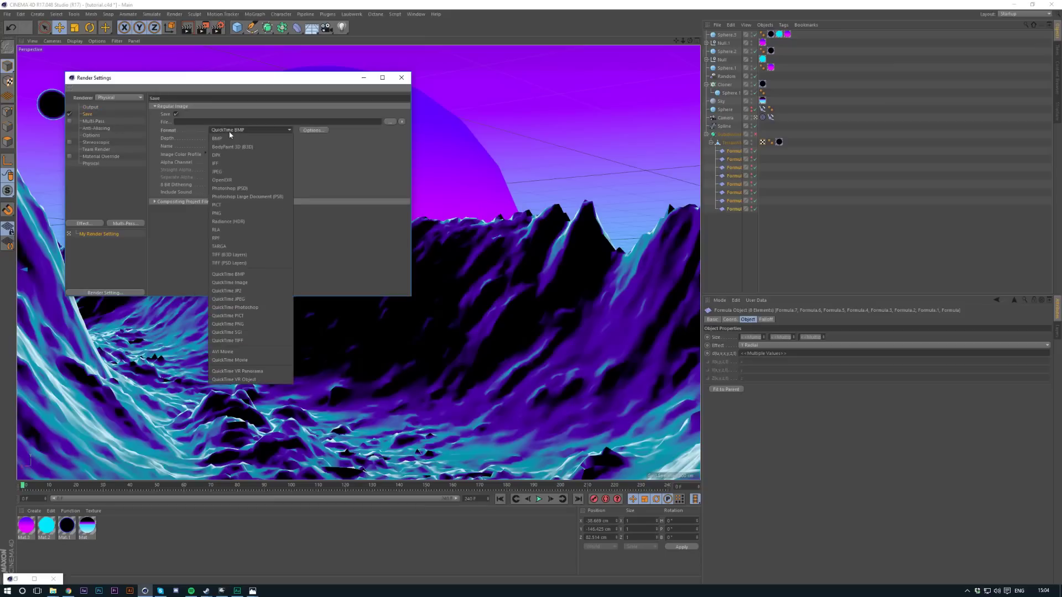
pyautogui.click(249, 215)
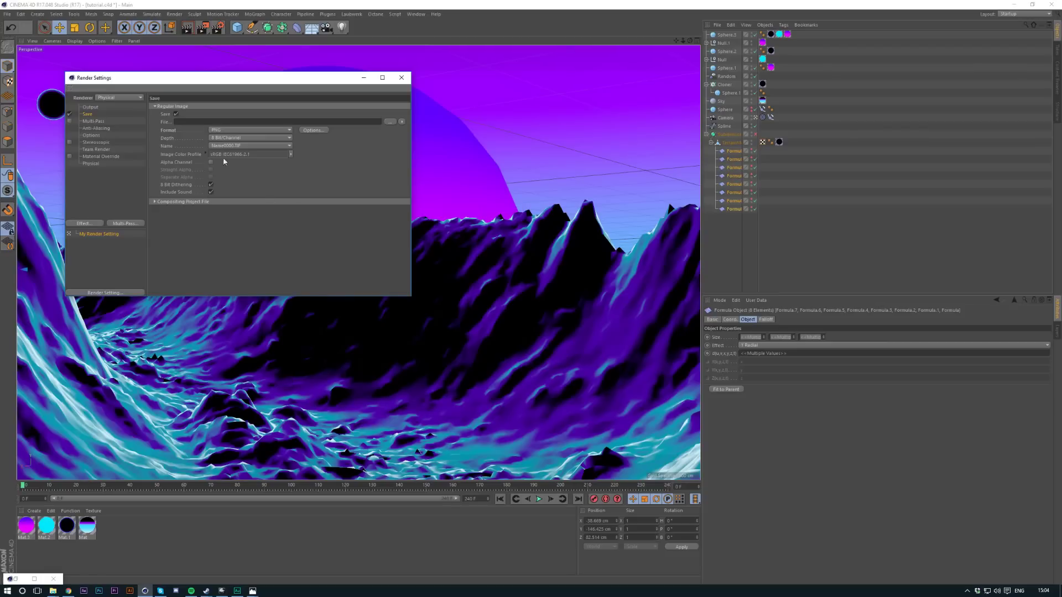
pyautogui.click(251, 130)
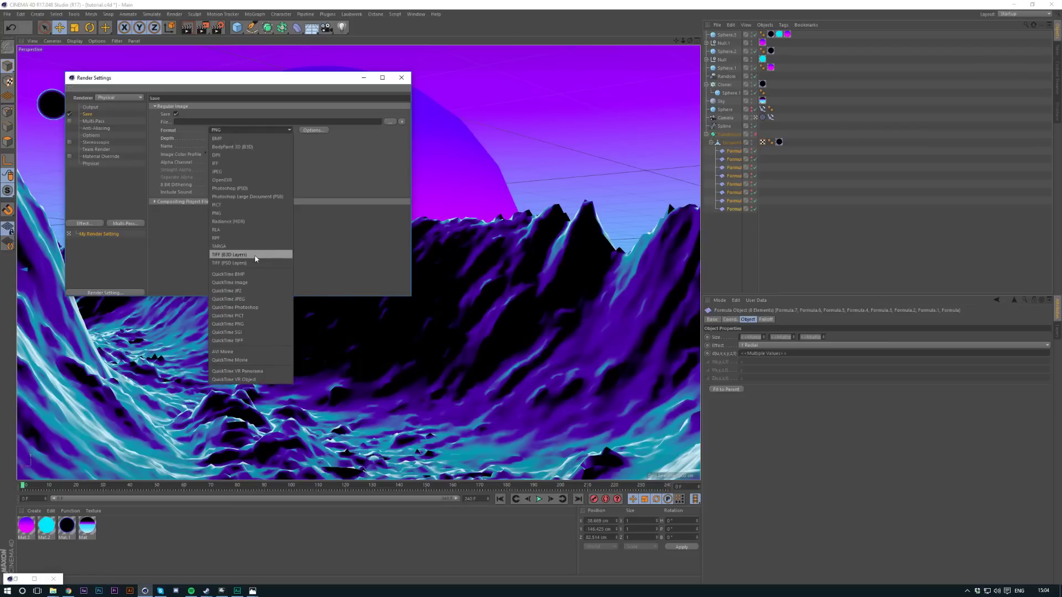
pyautogui.click(233, 213)
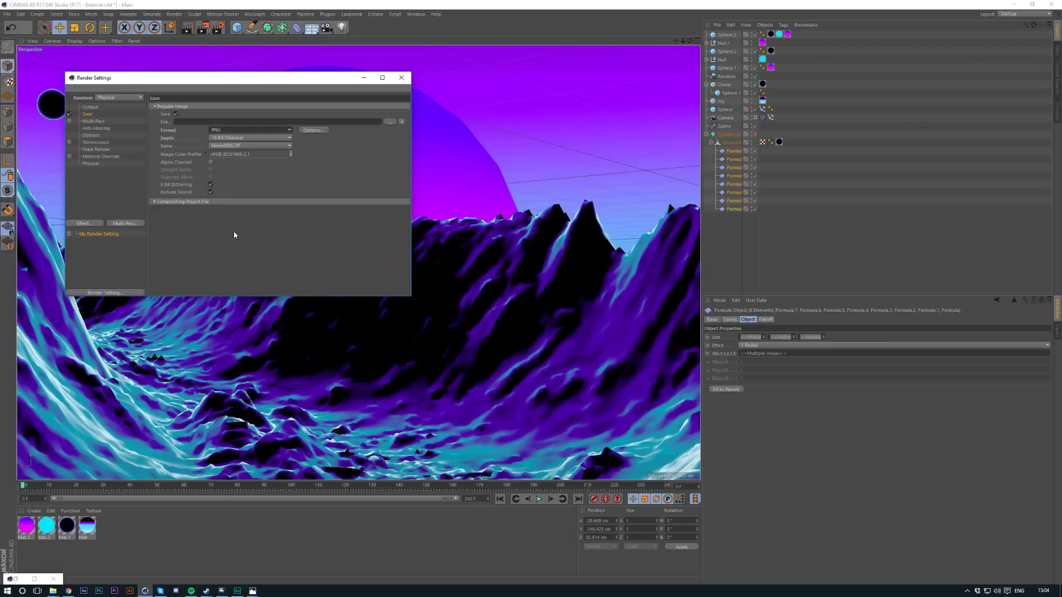
# Enable saving an After Effects compositing project file with relative paths, timeline markers and 3D data included
pyautogui.click(182, 202)
pyautogui.click(228, 129)
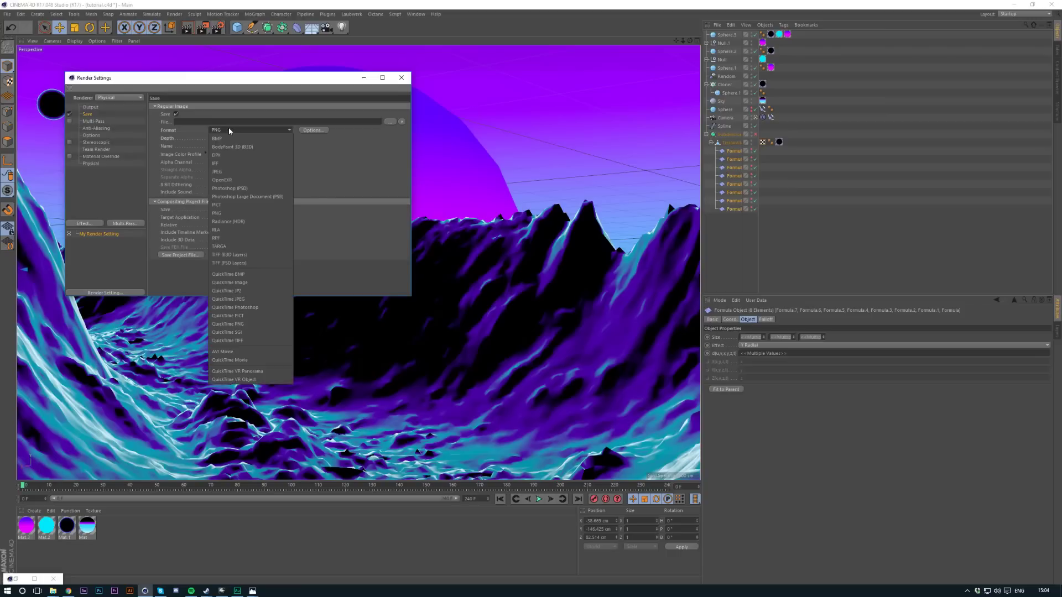
pyautogui.click(260, 157)
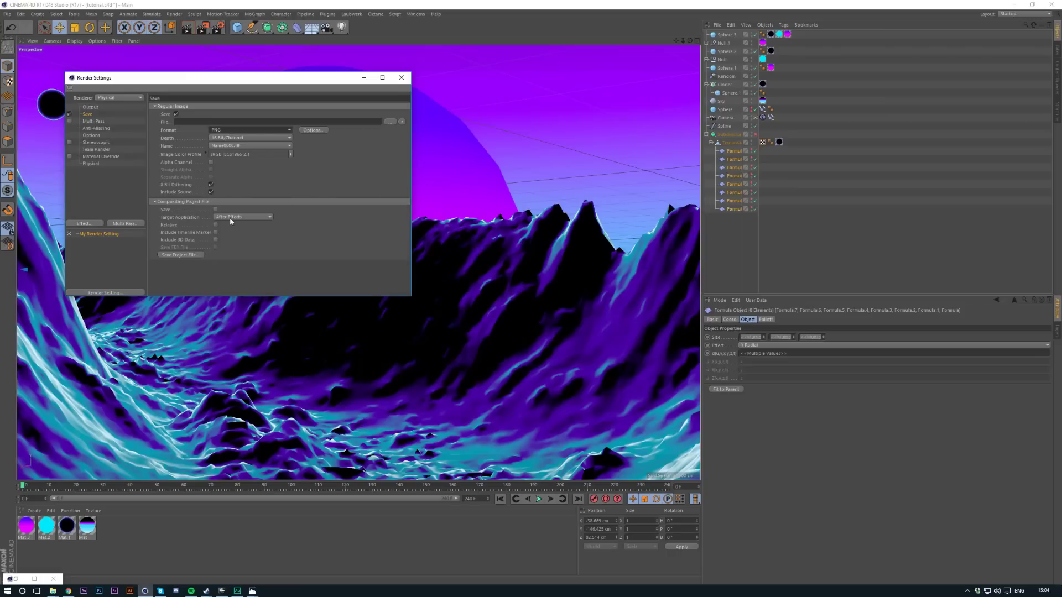
pyautogui.click(215, 210)
pyautogui.click(216, 224)
pyautogui.click(217, 233)
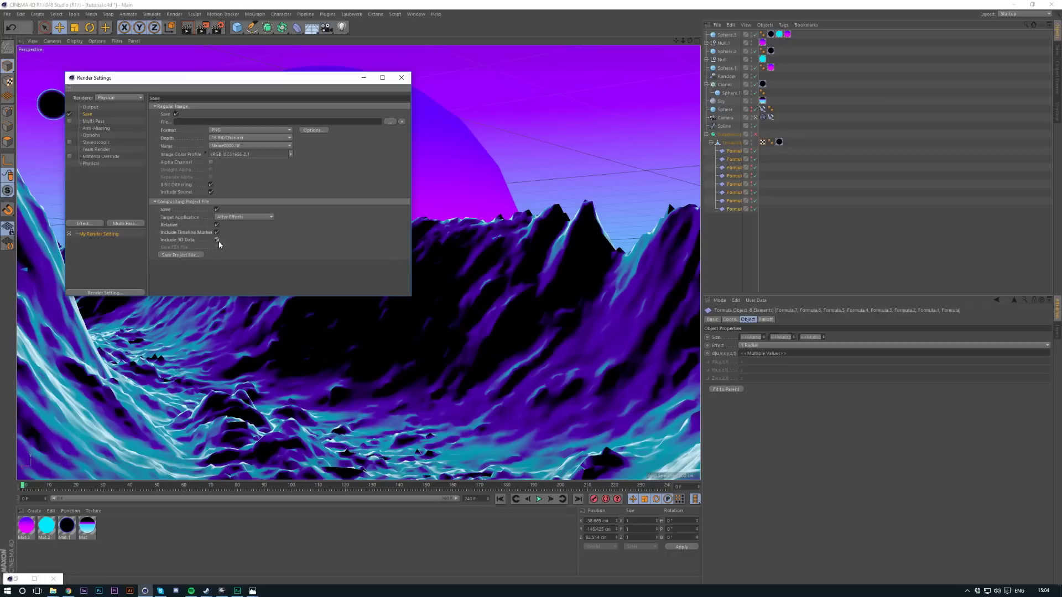
pyautogui.click(188, 203)
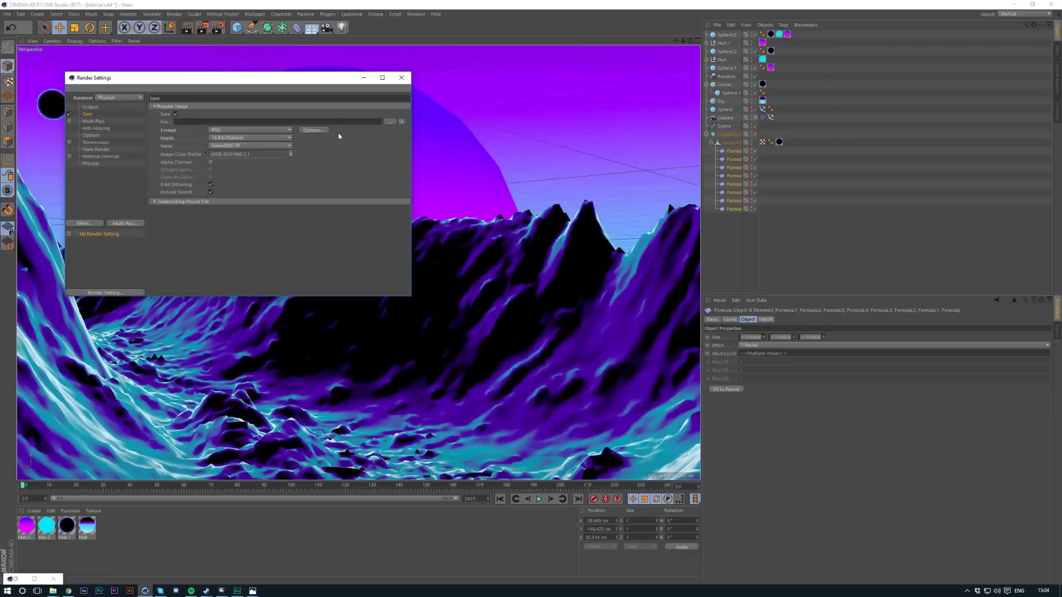